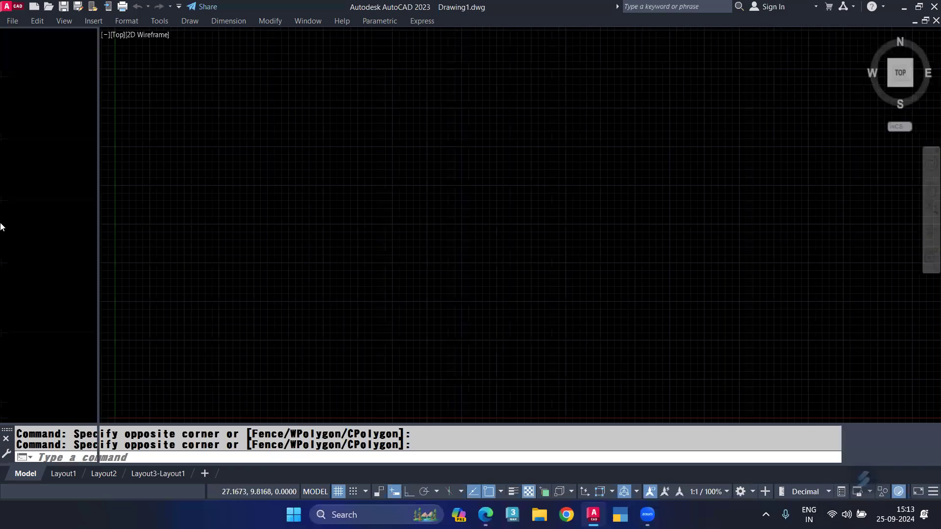
Step: Attach FILE19 (1).pdf from Downloads as a PDF underlay via External References, accepting default settings
{"action": "right_click", "coordinate": [26, 197]}
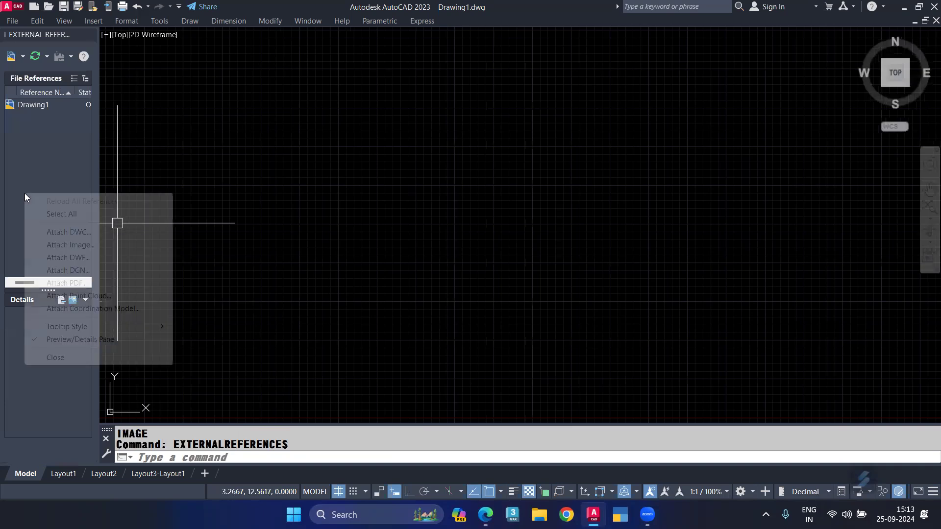
{"action": "left_click", "coordinate": [123, 281]}
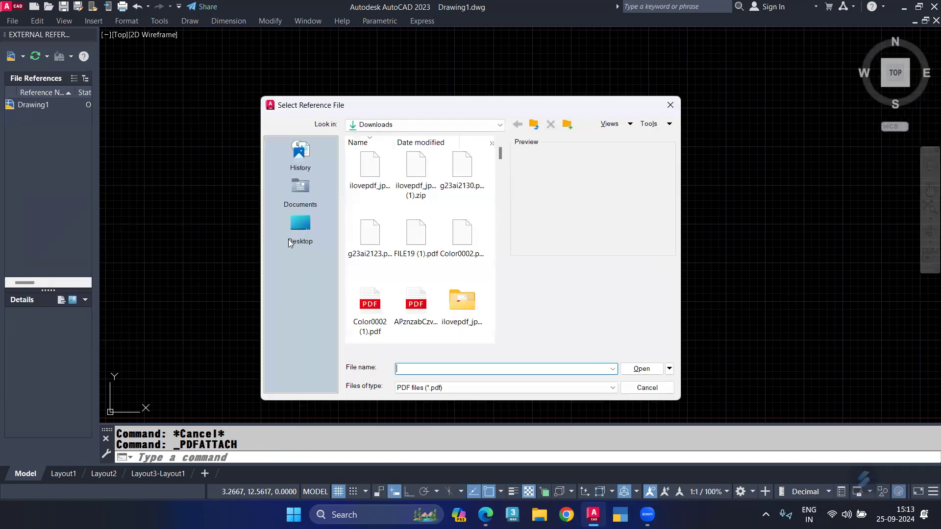
{"action": "left_click", "coordinate": [485, 124]}
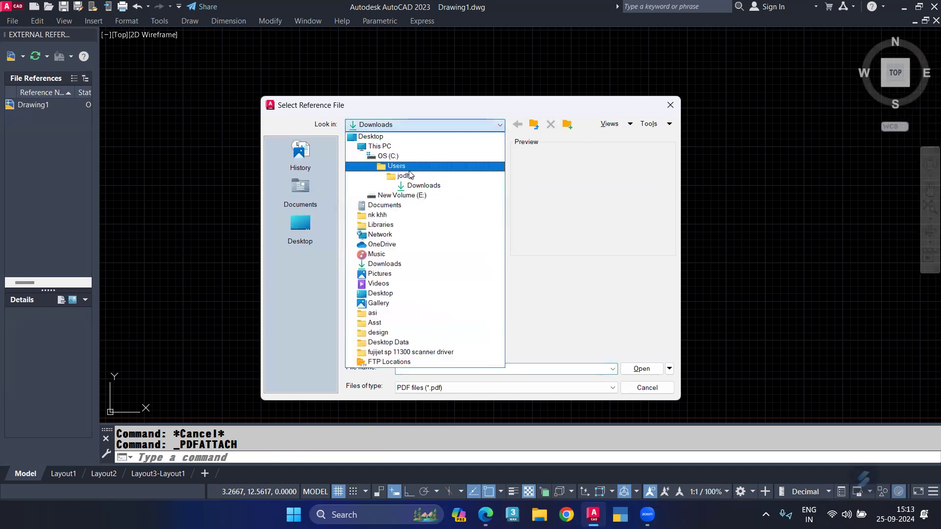
{"action": "left_click", "coordinate": [418, 264]}
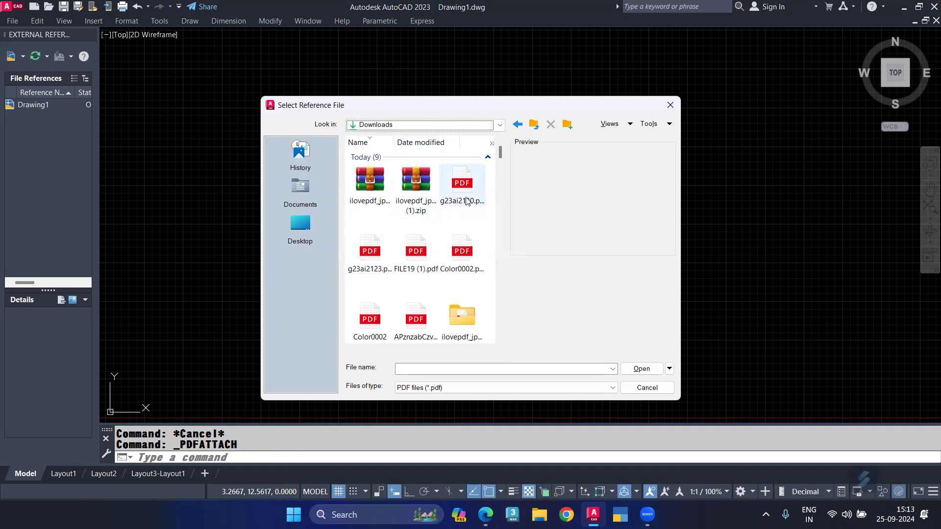
{"action": "left_click", "coordinate": [401, 264]}
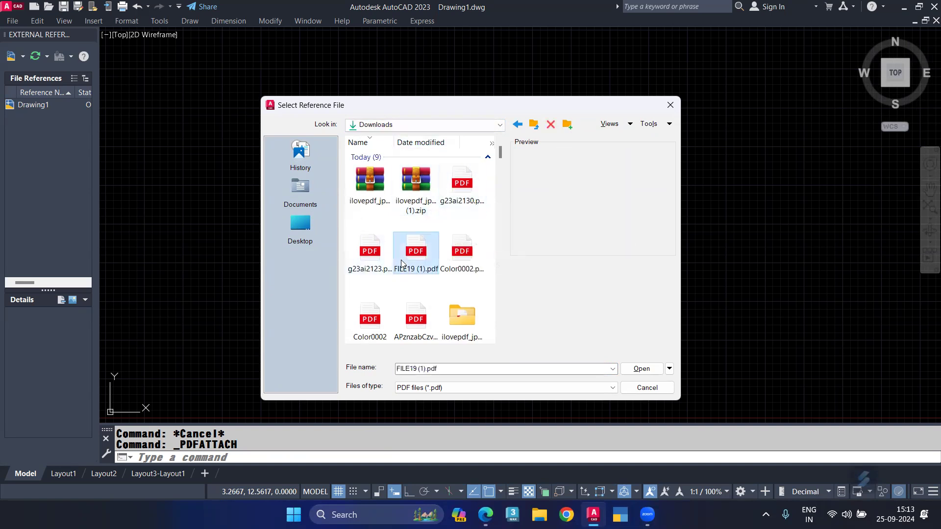
{"action": "left_click", "coordinate": [631, 369]}
{"action": "left_click", "coordinate": [514, 351]}
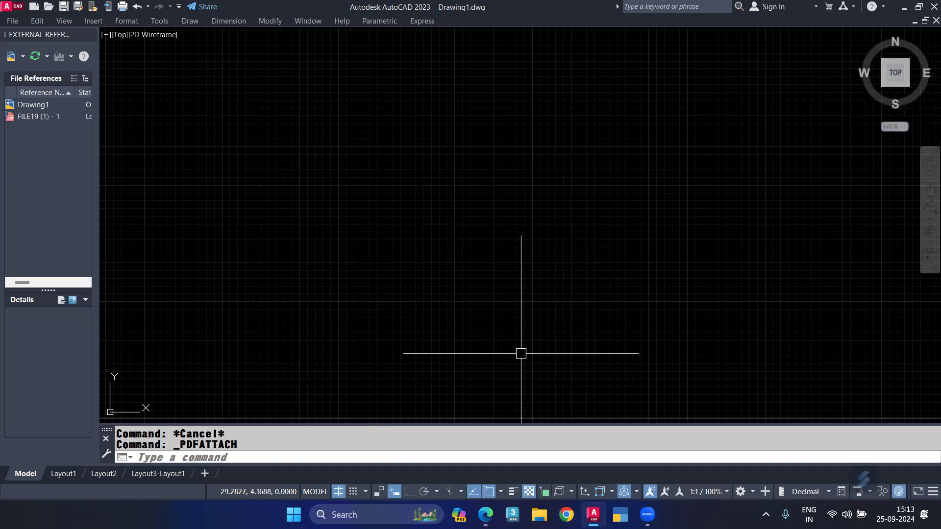
Step: Zoom and pan around the SCOPE mandala underlay to inspect its lobes closely
{"action": "scroll", "coordinate": [454, 310], "scroll_direction": "down", "scroll_amount": 3}
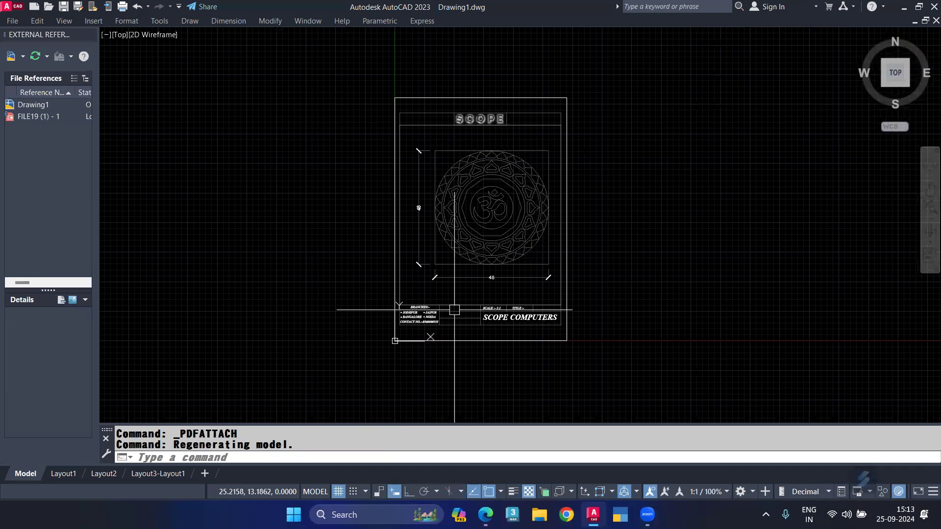
{"action": "scroll", "coordinate": [455, 309], "scroll_direction": "up", "scroll_amount": 4}
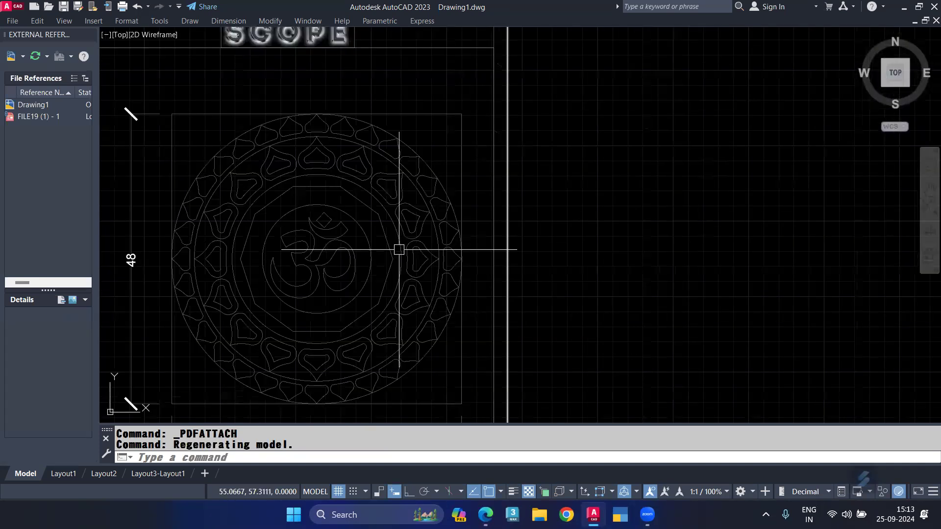
{"action": "mouse_move", "coordinate": [399, 249]}
{"action": "middle_mouse_down"}
{"action": "mouse_move", "coordinate": [212, 277]}
{"action": "mouse_move", "coordinate": [353, 288]}
{"action": "middle_mouse_up"}
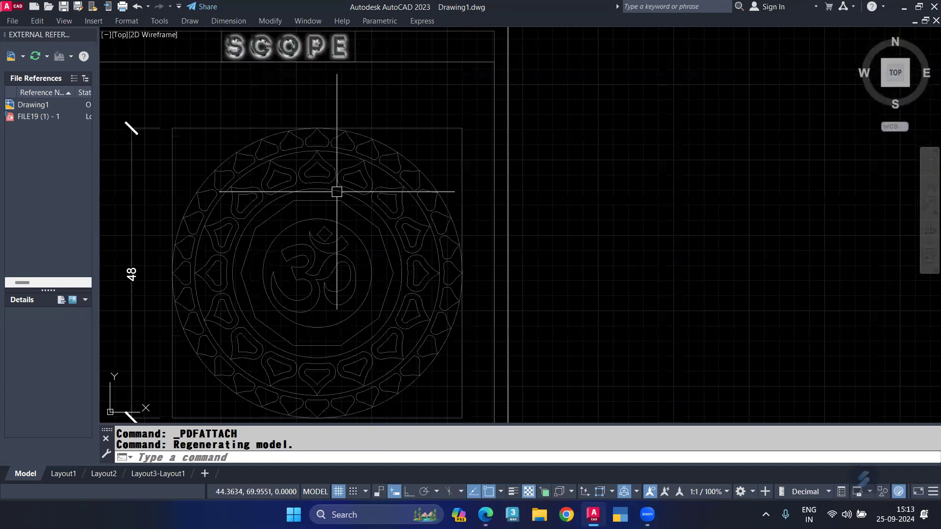
{"action": "scroll", "coordinate": [317, 140], "scroll_direction": "up", "scroll_amount": 4}
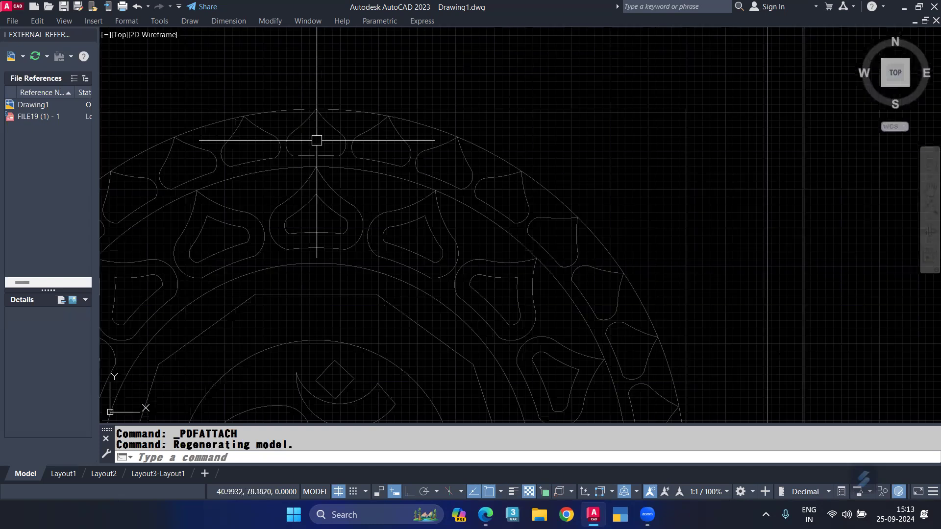
{"action": "middle_click_drag", "start_coordinate": [317, 140], "coordinate": [323, 146]}
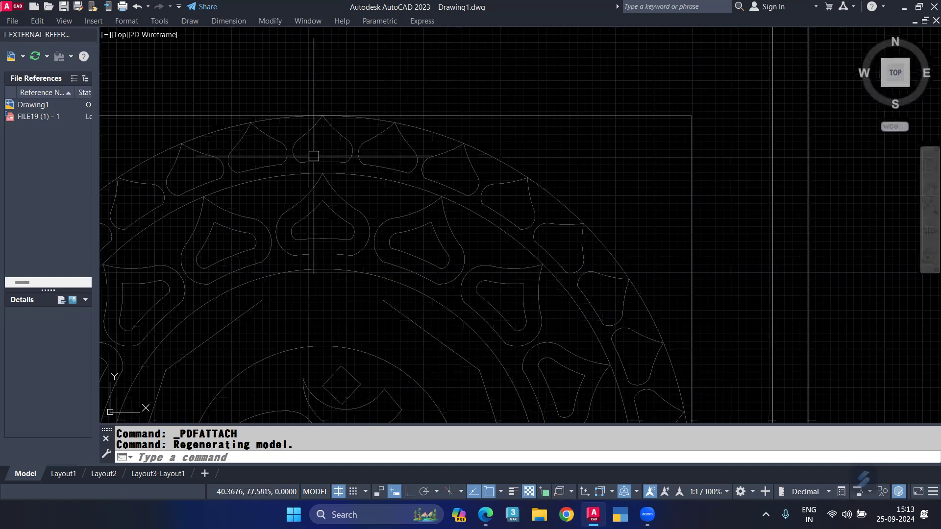
{"action": "scroll", "coordinate": [314, 156], "scroll_direction": "up", "scroll_amount": 2}
{"action": "scroll", "coordinate": [327, 188], "scroll_direction": "down", "scroll_amount": 2}
{"action": "scroll", "coordinate": [327, 147], "scroll_direction": "down", "scroll_amount": 2}
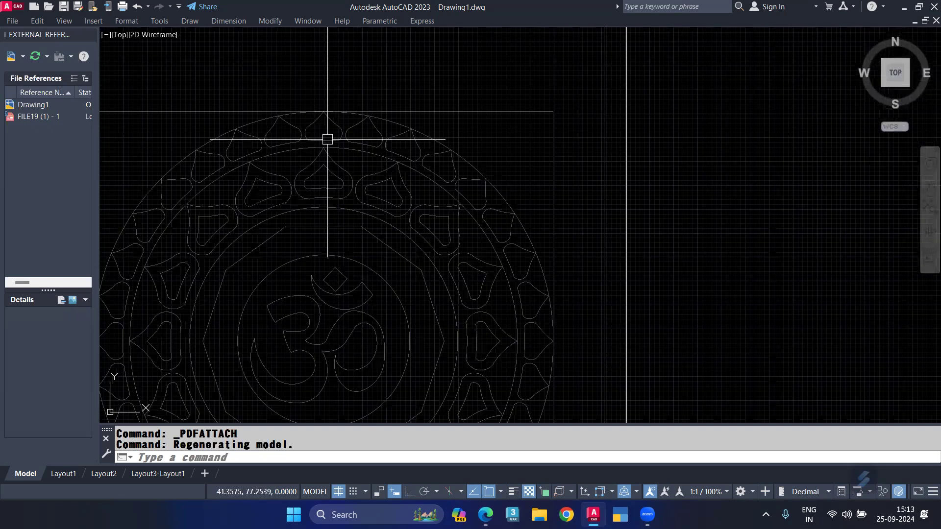
{"action": "scroll", "coordinate": [316, 207], "scroll_direction": "down", "scroll_amount": 5}
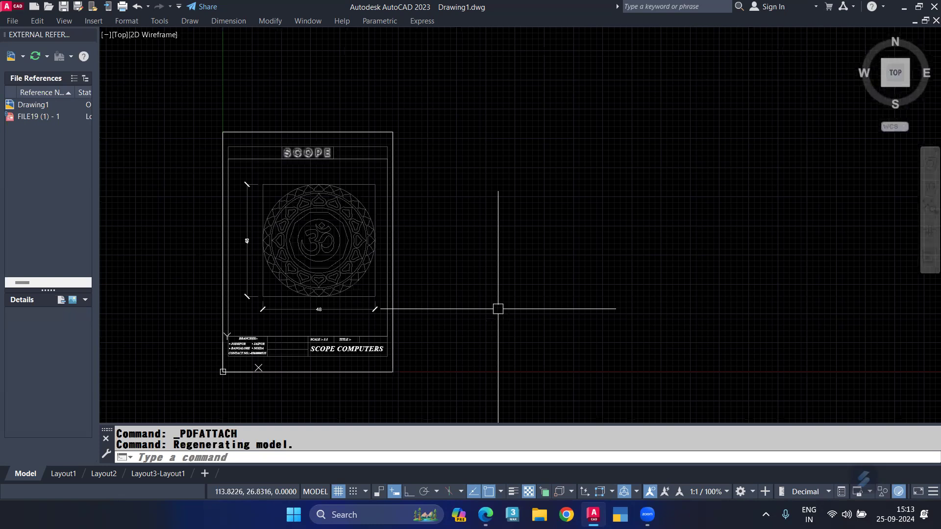
{"action": "scroll", "coordinate": [408, 258], "scroll_direction": "up", "scroll_amount": 2}
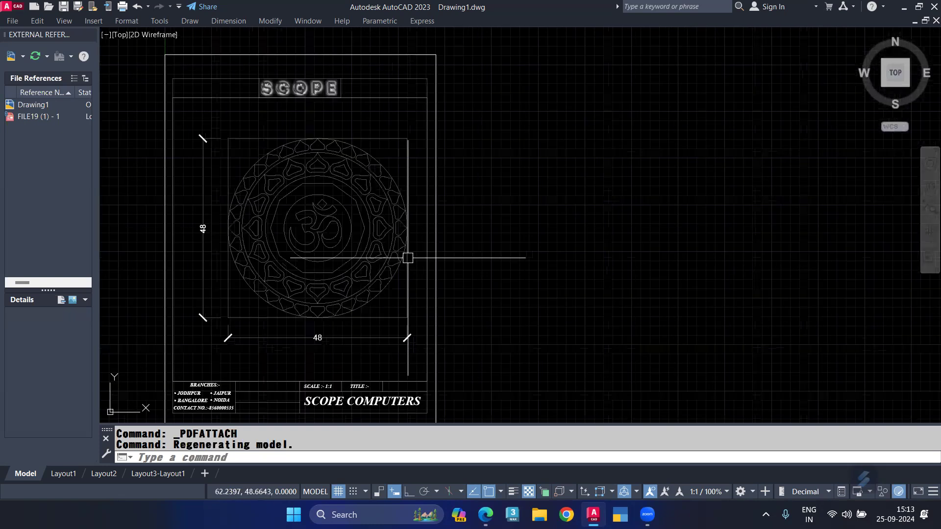
{"action": "scroll", "coordinate": [322, 221], "scroll_direction": "up", "scroll_amount": 2}
{"action": "scroll", "coordinate": [357, 223], "scroll_direction": "down", "scroll_amount": 2}
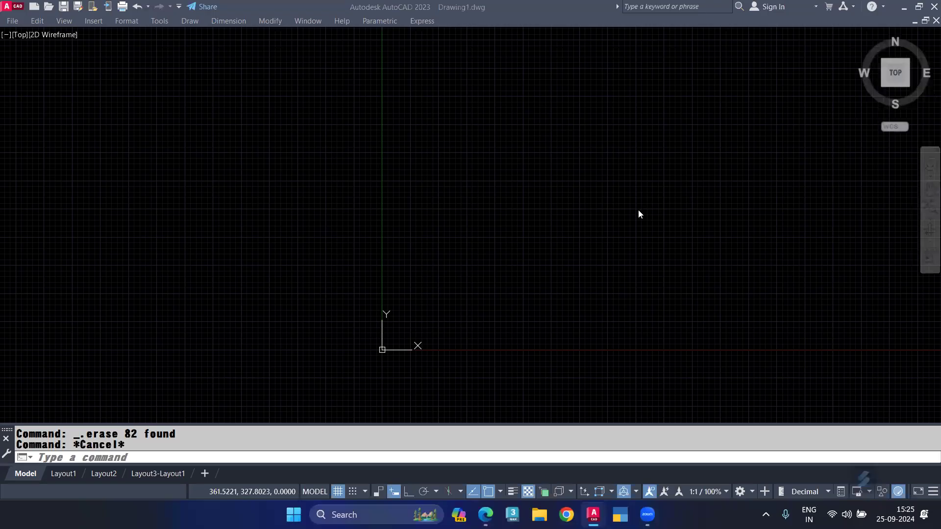
Step: Draw a tall rectangle with REC between two picked corners
{"action": "left_click", "coordinate": [493, 185]}
{"action": "key", "text": "Escape"}
{"action": "key", "text": "Escape"}
{"action": "type", "text": "rec"}
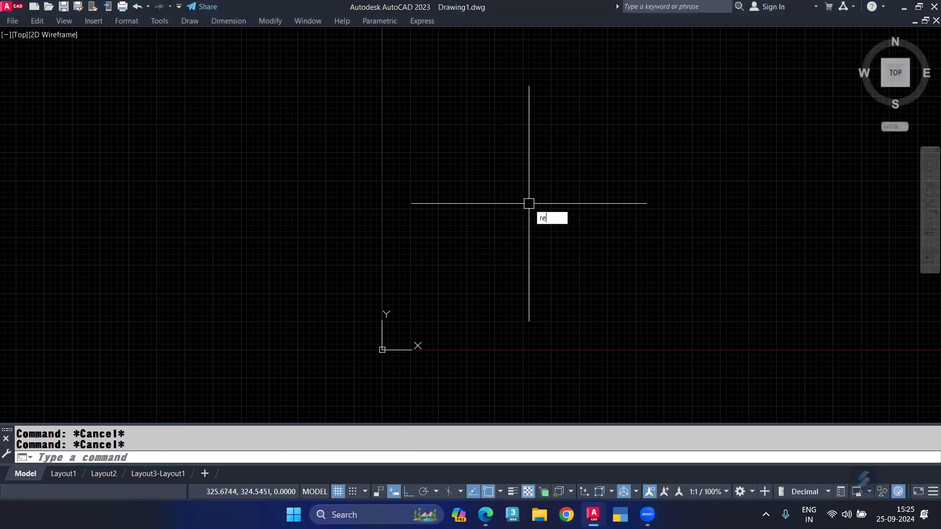
{"action": "key", "text": "Return"}
{"action": "left_click", "coordinate": [489, 153]}
{"action": "left_click", "coordinate": [580, 273]}
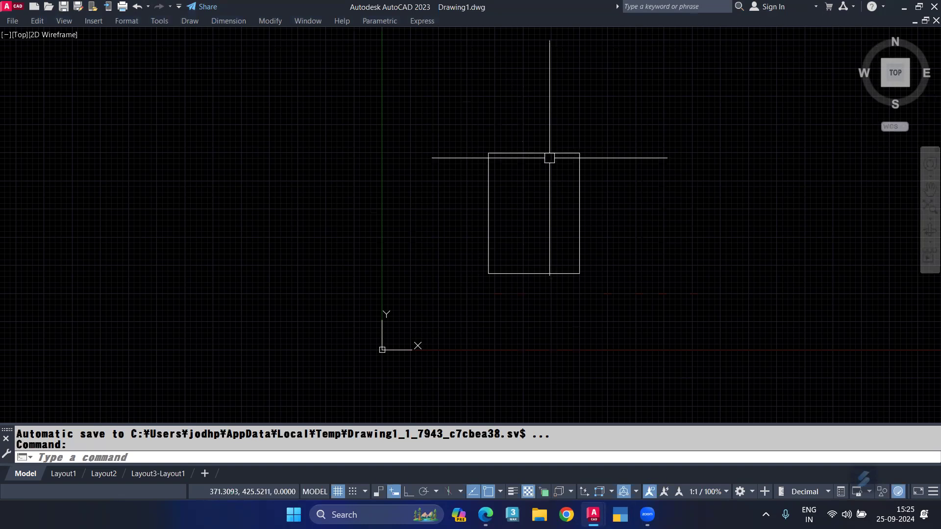
Step: Explode the rectangle into separate line segments with X
{"action": "left_click", "coordinate": [534, 158]}
{"action": "left_click", "coordinate": [533, 158]}
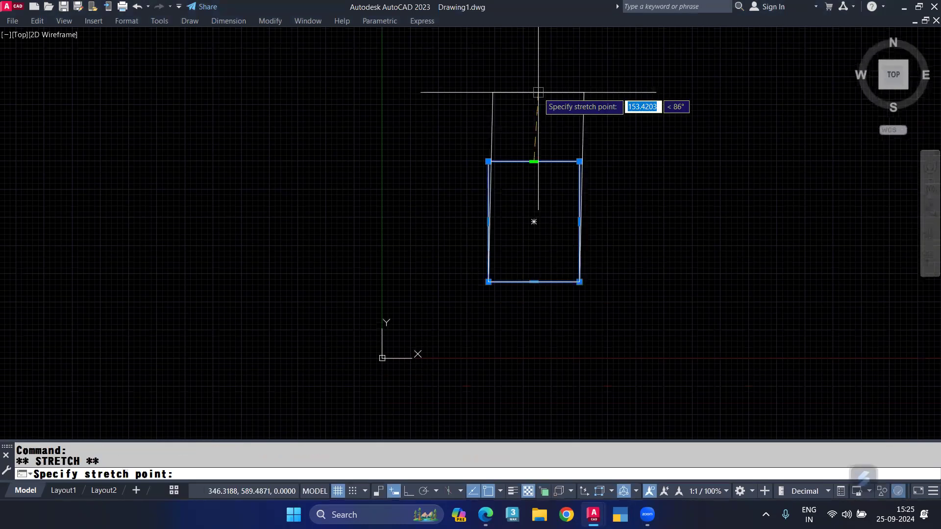
{"action": "key", "text": "Escape"}
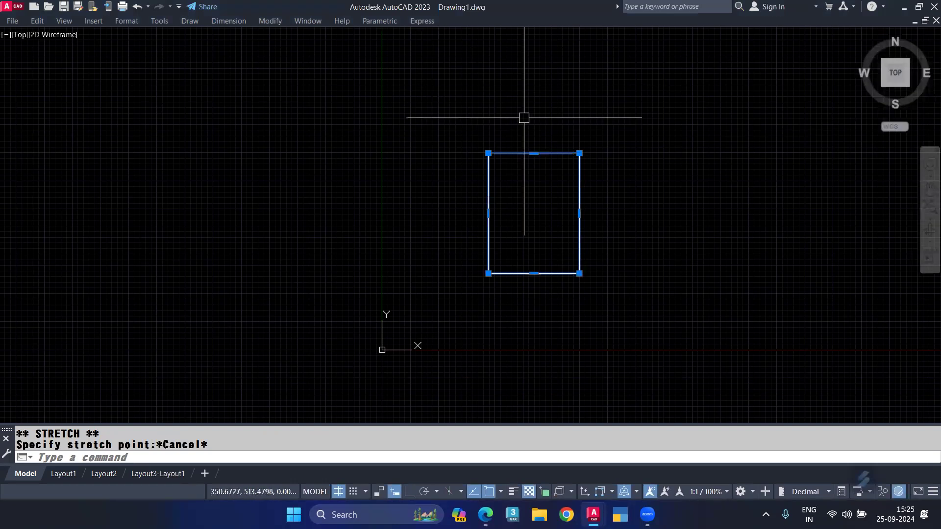
{"action": "type", "text": "x"}
{"action": "key", "text": "Return"}
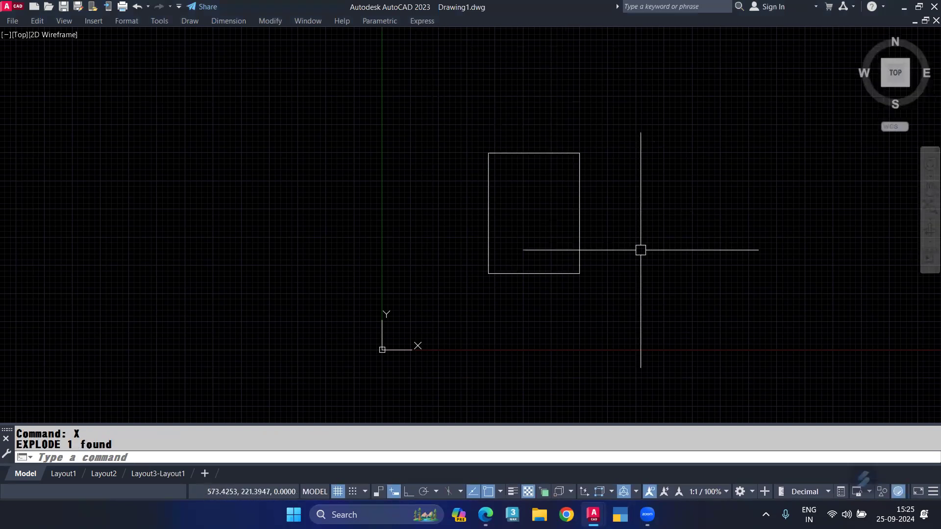
{"action": "type", "text": "s"}
{"action": "key", "text": "Return"}
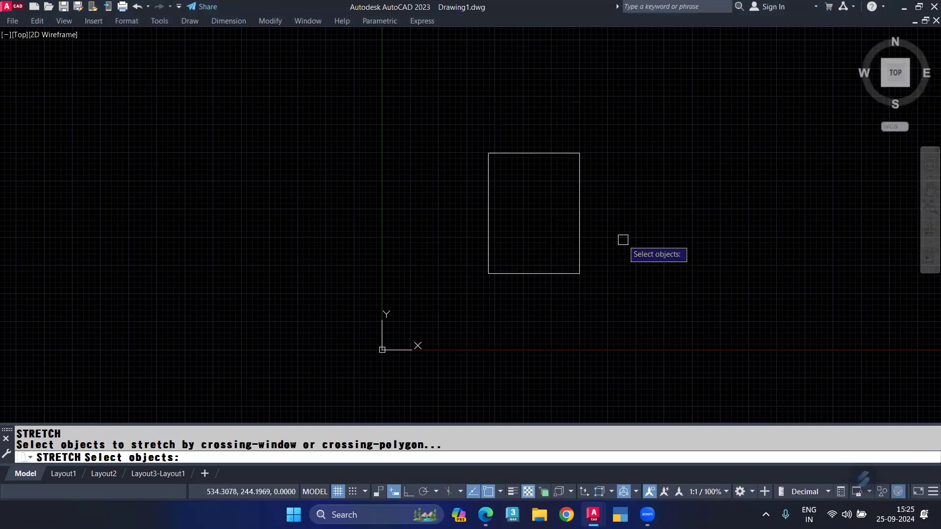
Step: Stretch the rectangle's crossing-selected bottom edge upward to roughly halve its height
{"action": "left_click", "coordinate": [622, 240]}
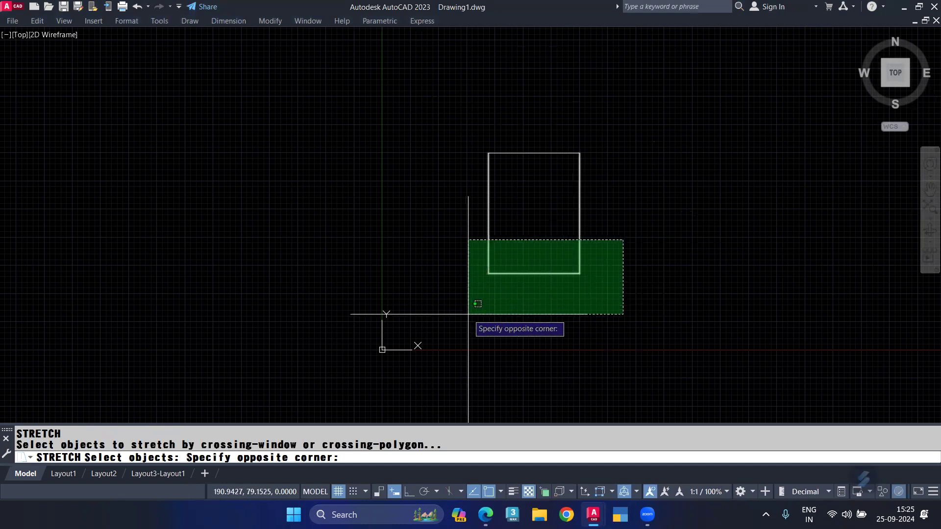
{"action": "left_click", "coordinate": [468, 314]}
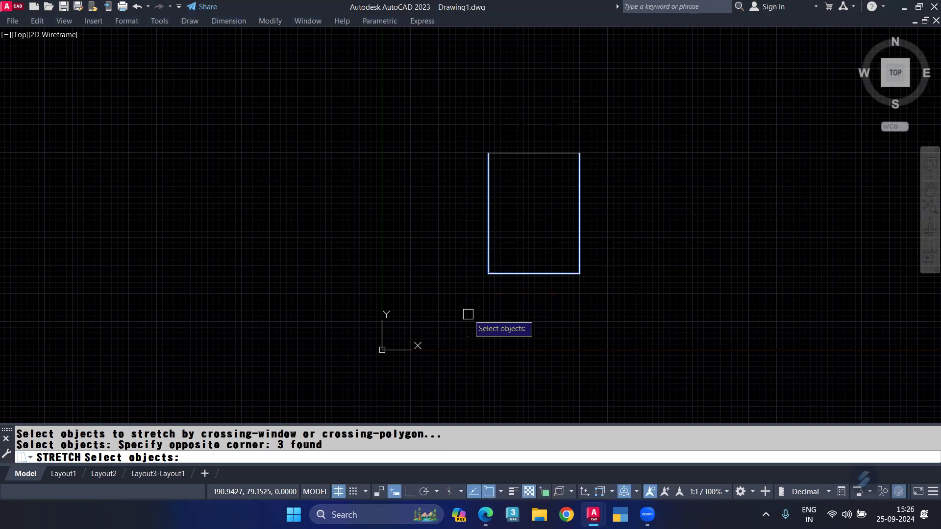
{"action": "key", "text": "Return"}
{"action": "left_click", "coordinate": [448, 323]}
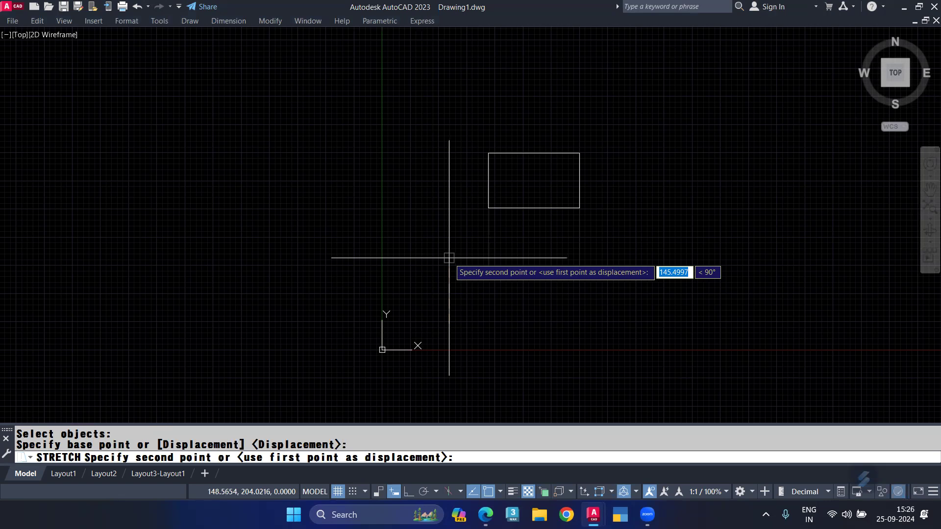
{"action": "left_click", "coordinate": [449, 258]}
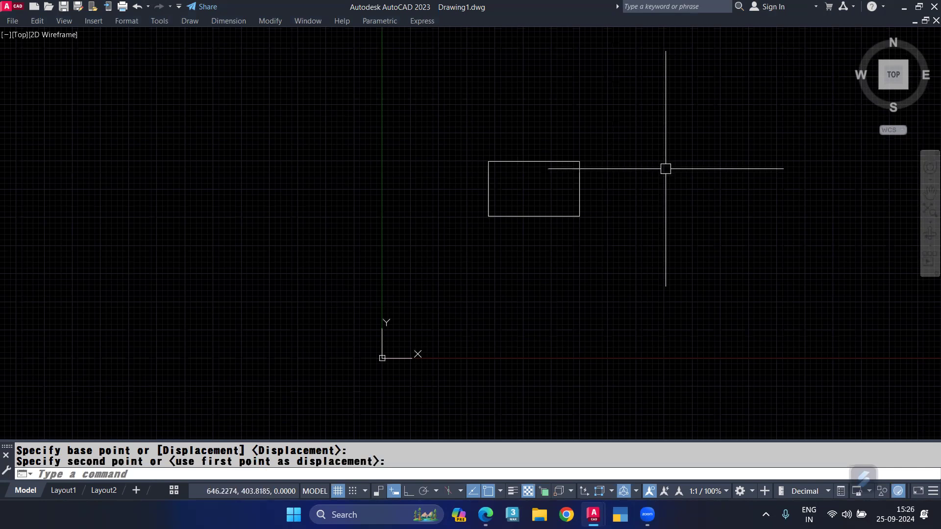
Step: Show the full command history in the AutoCAD Text Window
{"action": "left_click", "coordinate": [644, 192]}
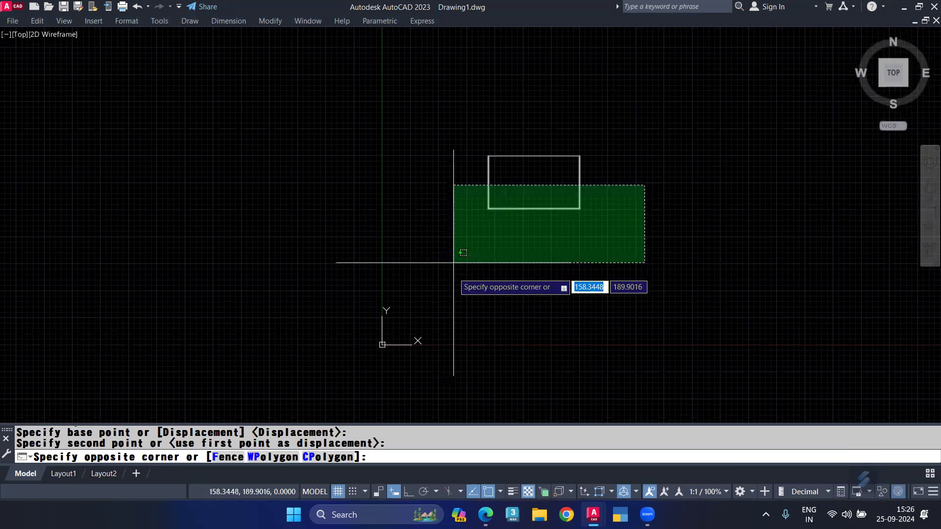
{"action": "key", "text": "Escape"}
{"action": "key", "text": "F2"}
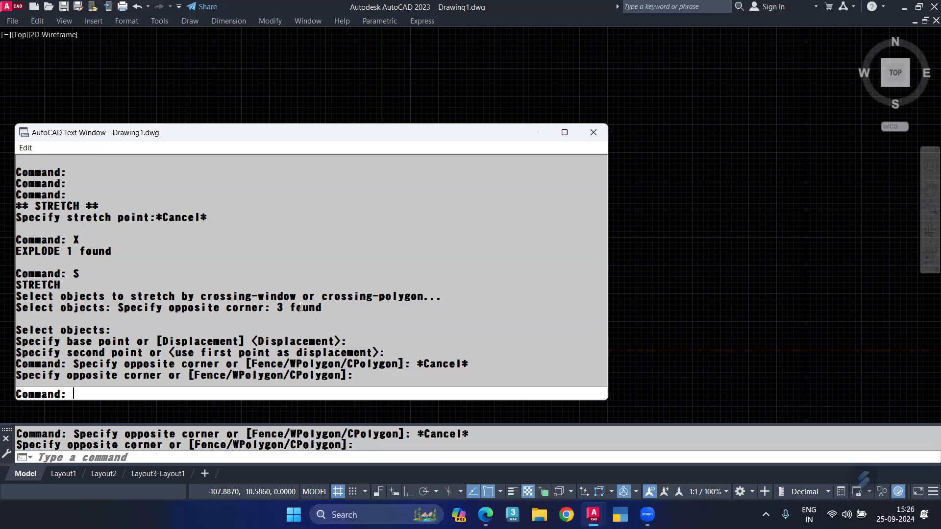
Step: Copy the Command: S / STRETCH lines from the history and switch to the browser
{"action": "mouse_move", "coordinate": [17, 272]}
{"action": "left_mouse_down"}
{"action": "mouse_move", "coordinate": [82, 295]}
{"action": "mouse_move", "coordinate": [351, 310]}
{"action": "left_mouse_up"}
{"action": "key", "text": "ctrl+c"}
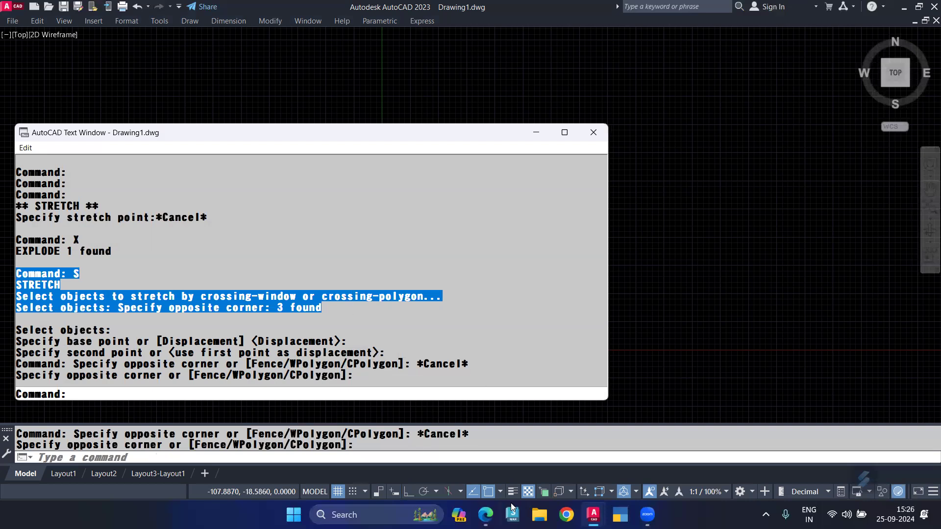
{"action": "left_click", "coordinate": [485, 514]}
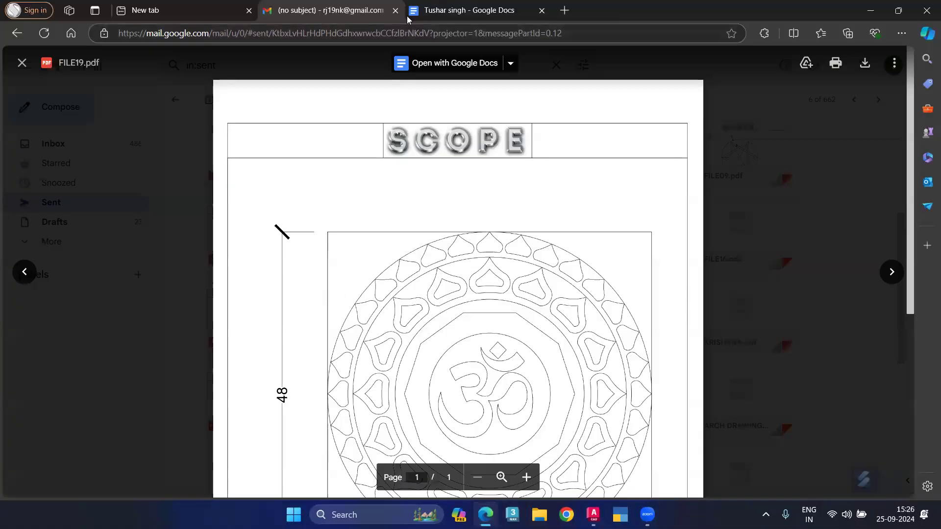
Step: Paste the STRETCH command lines below the Date line in the Google Docs note
{"action": "left_click", "coordinate": [441, 11]}
{"action": "left_click", "coordinate": [331, 300]}
{"action": "key", "text": "ctrl+v"}
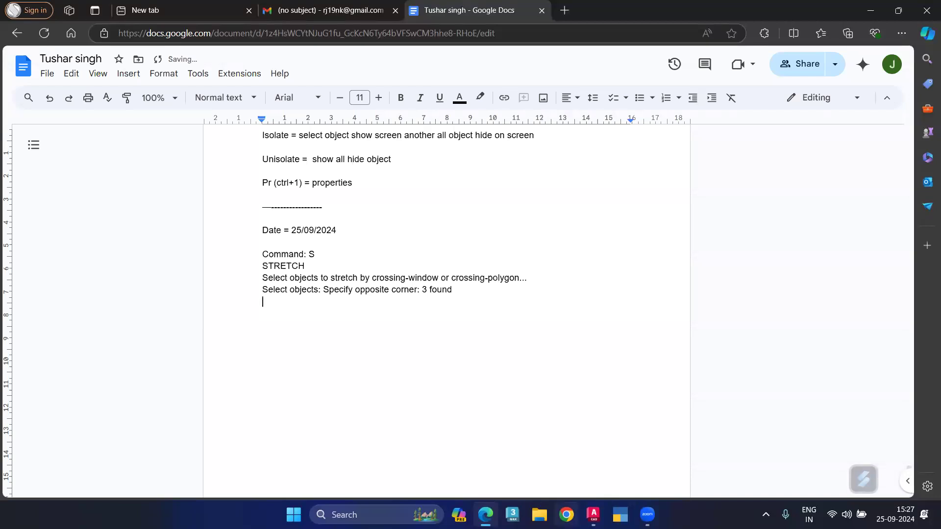
{"action": "mouse_move", "coordinate": [593, 514]}
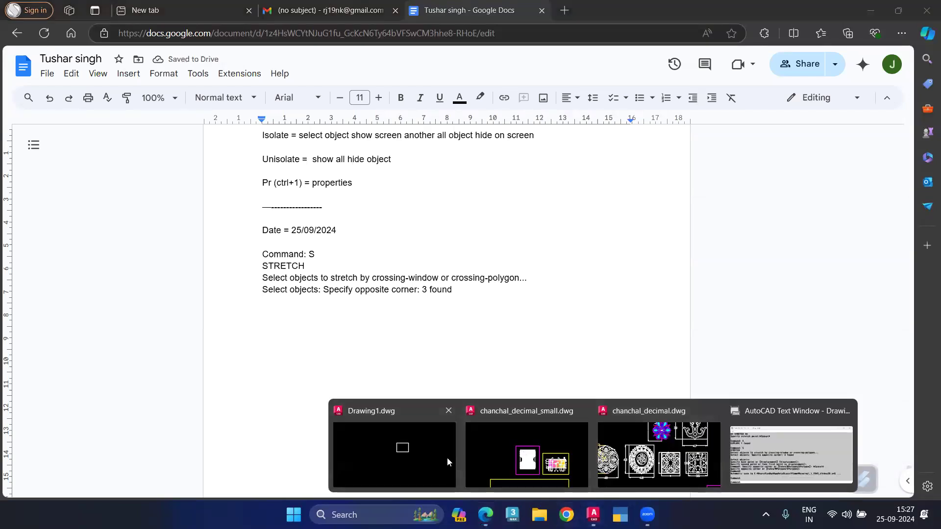
{"action": "left_click", "coordinate": [448, 457]}
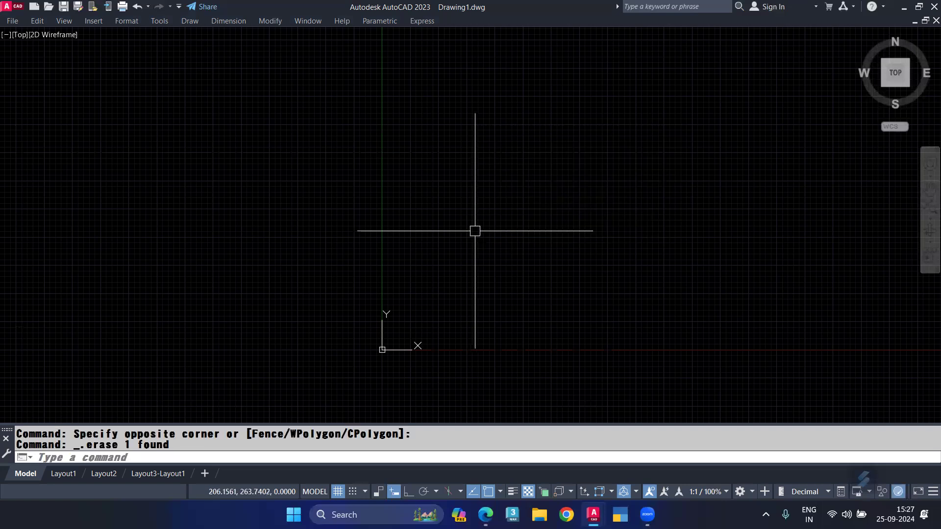
Step: Draw a long horizontal line across the drawing area with Ortho (F8) on
{"action": "type", "text": "l"}
{"action": "key", "text": "Return"}
{"action": "left_click", "coordinate": [442, 240]}
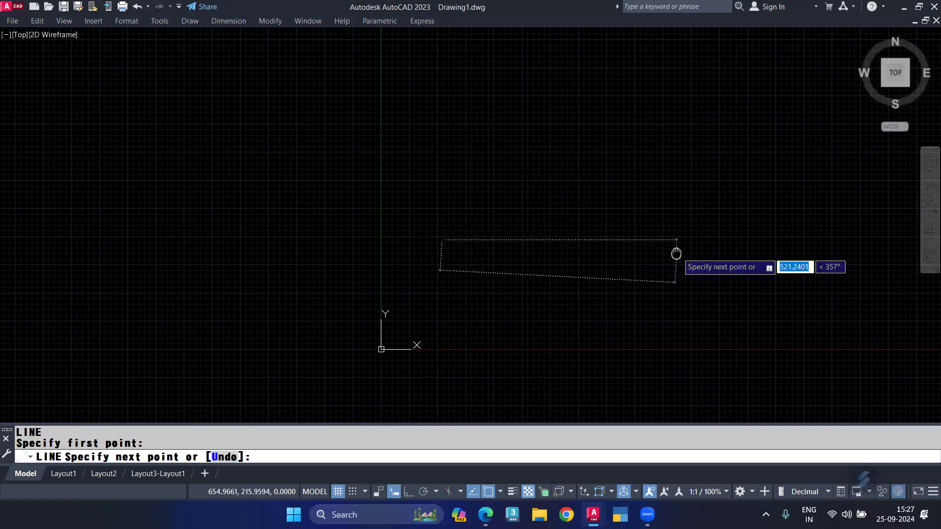
{"action": "middle_click_drag", "start_coordinate": [674, 252], "coordinate": [538, 287]}
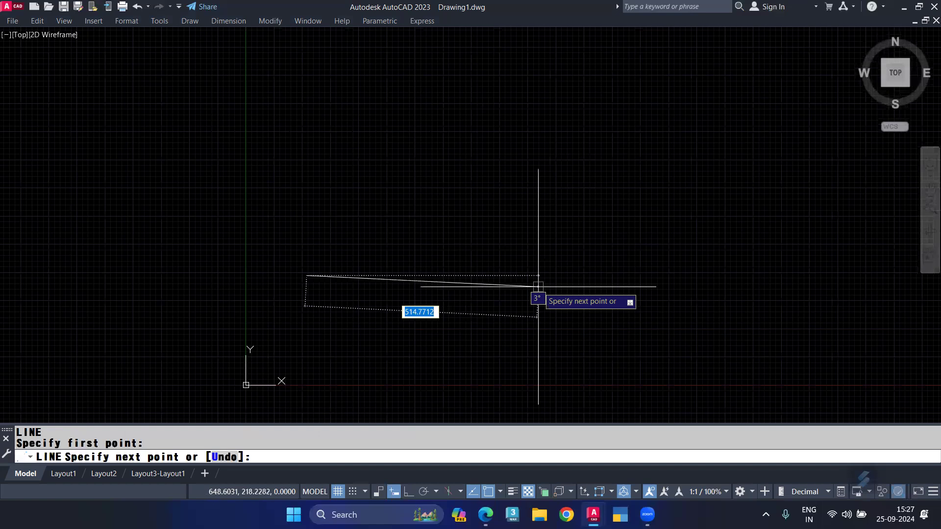
{"action": "key", "text": "F8"}
{"action": "left_click", "coordinate": [800, 275]}
{"action": "key", "text": "Return"}
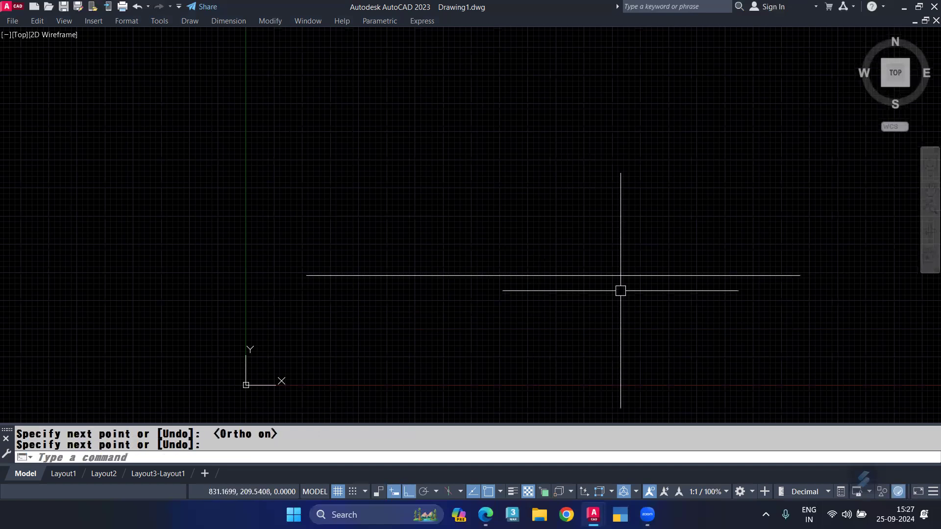
{"action": "type", "text": "LEN"}
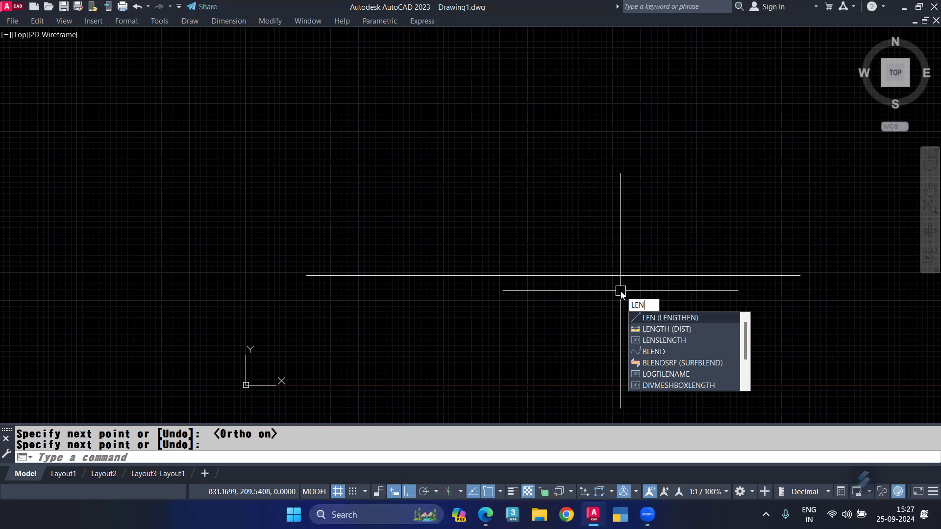
Step: Lengthen the line by DElta 20: three times at the left end, twice at the right
{"action": "key", "text": "Return"}
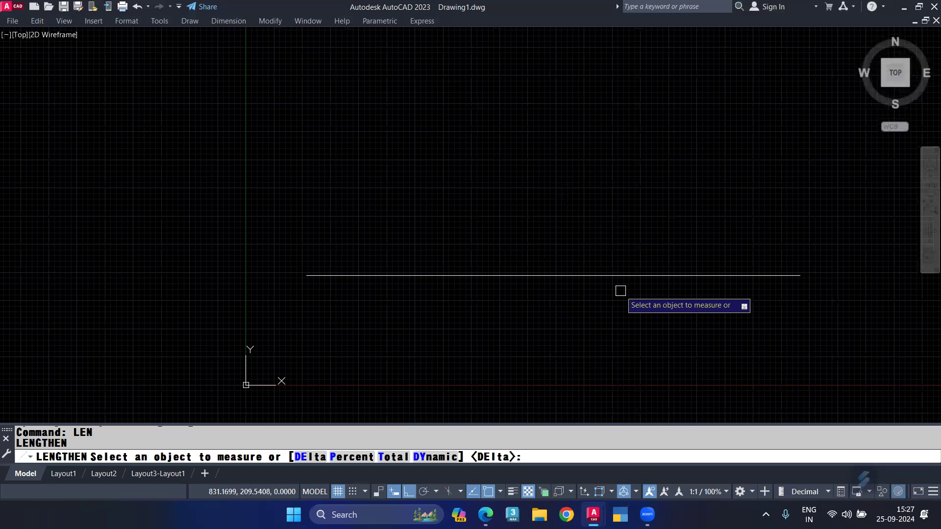
{"action": "left_click", "coordinate": [312, 462]}
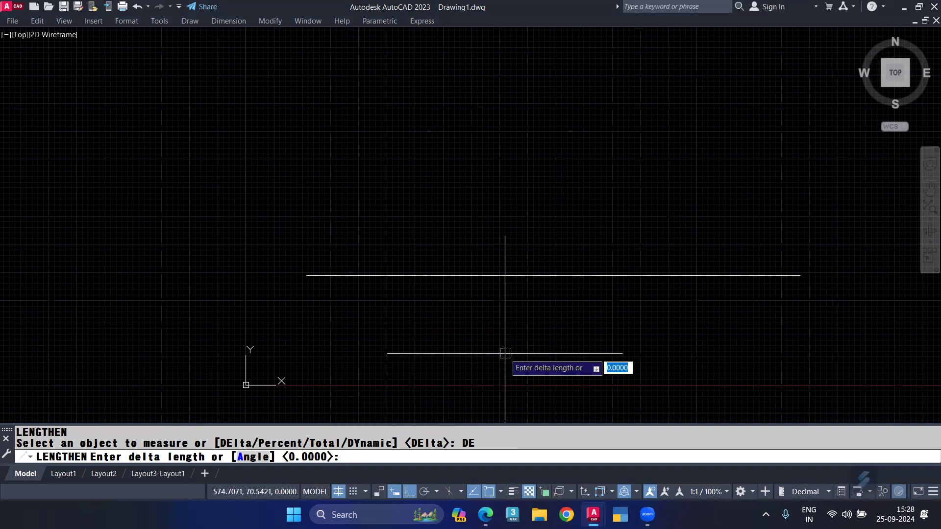
{"action": "type", "text": "20"}
{"action": "key", "text": "Return"}
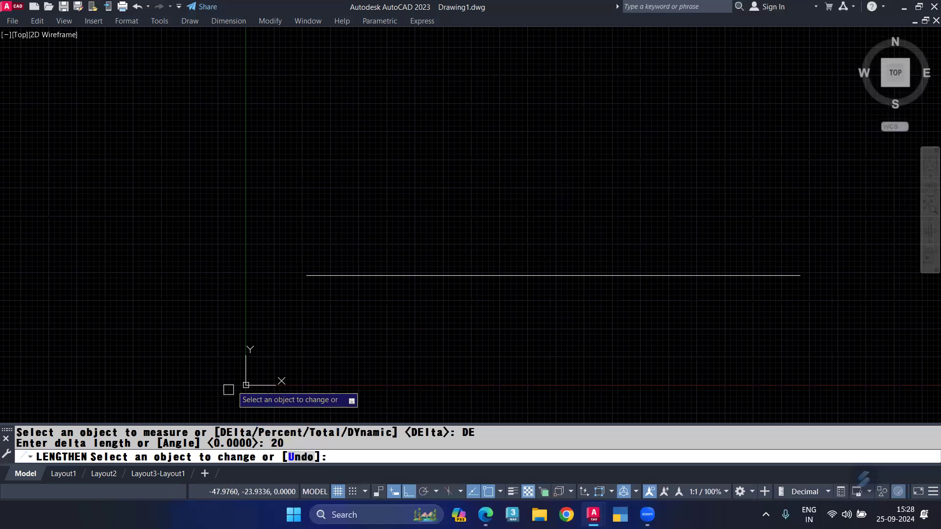
{"action": "left_click", "coordinate": [328, 276]}
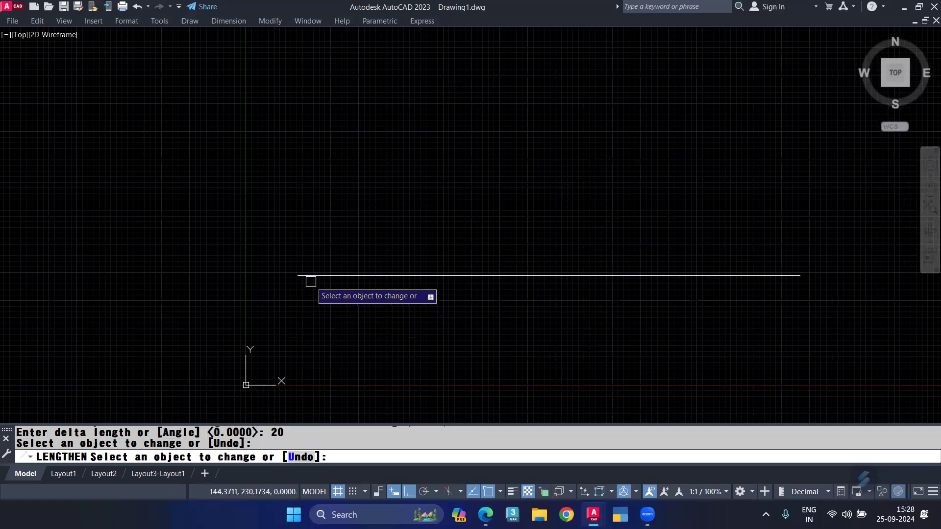
{"action": "left_click", "coordinate": [310, 276]}
{"action": "left_click", "coordinate": [291, 278]}
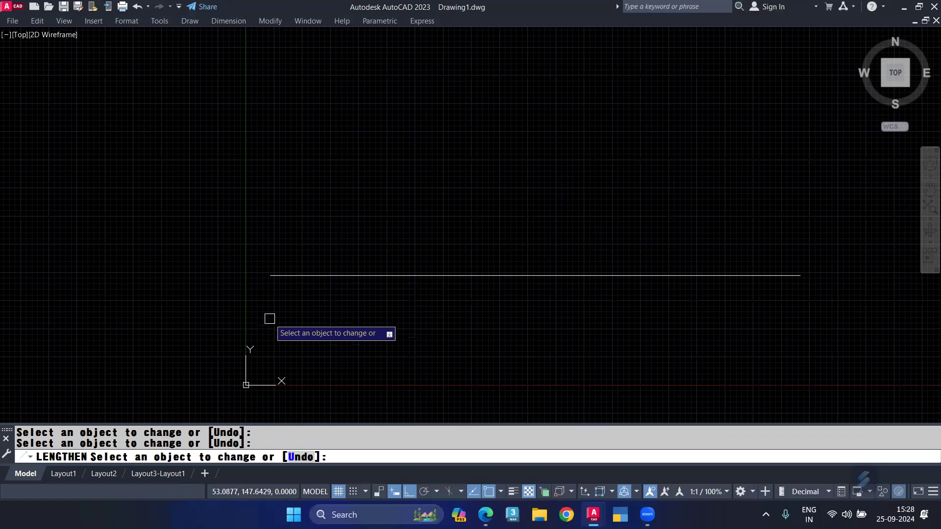
{"action": "left_click", "coordinate": [792, 278]}
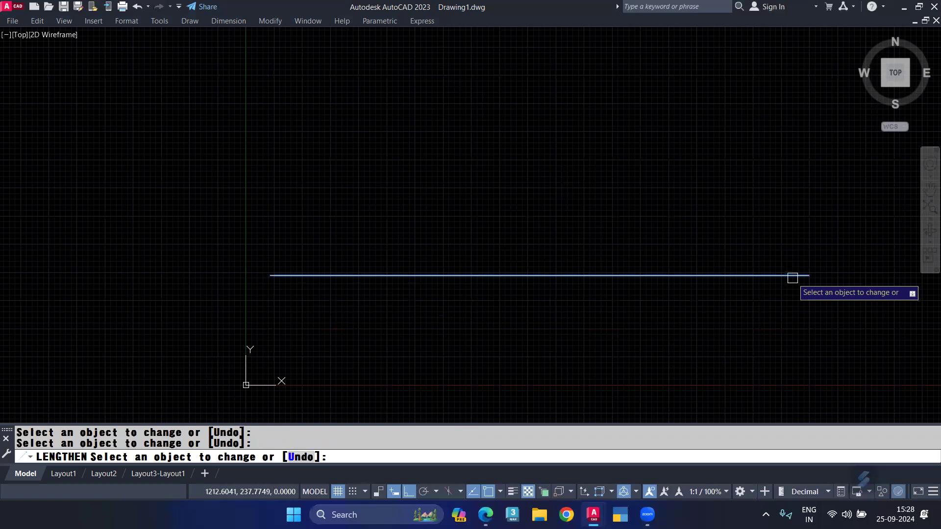
{"action": "left_click", "coordinate": [793, 278]}
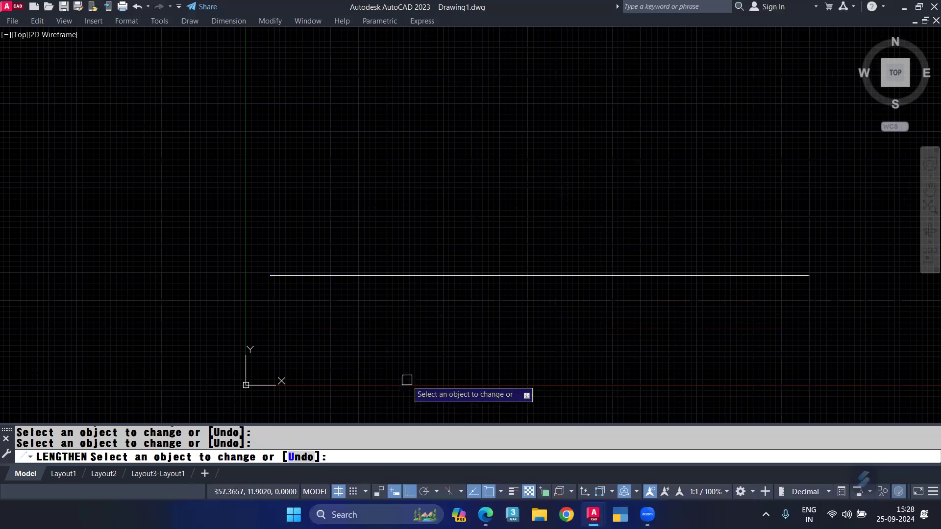
{"action": "key", "text": "Escape"}
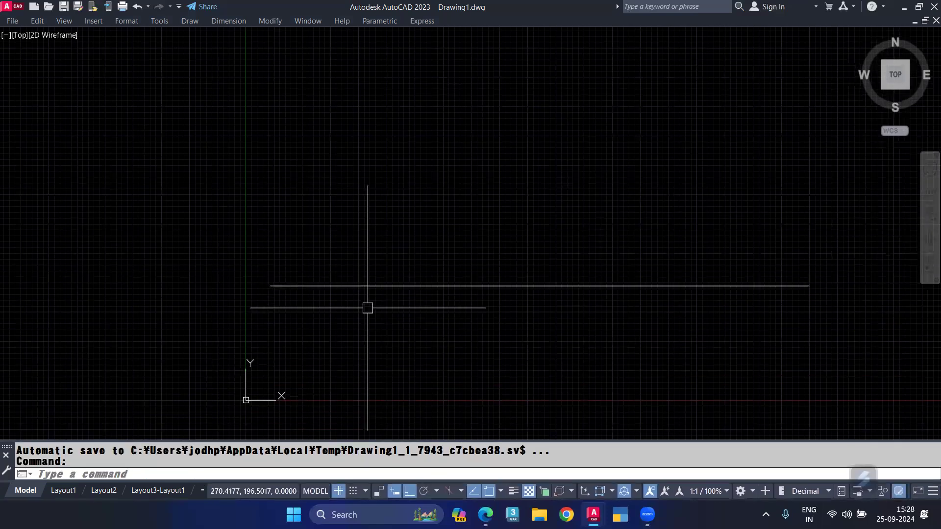
Step: Copy the LENGTHEN history from the Text Window into the Google Docs note
{"action": "key", "text": "F2"}
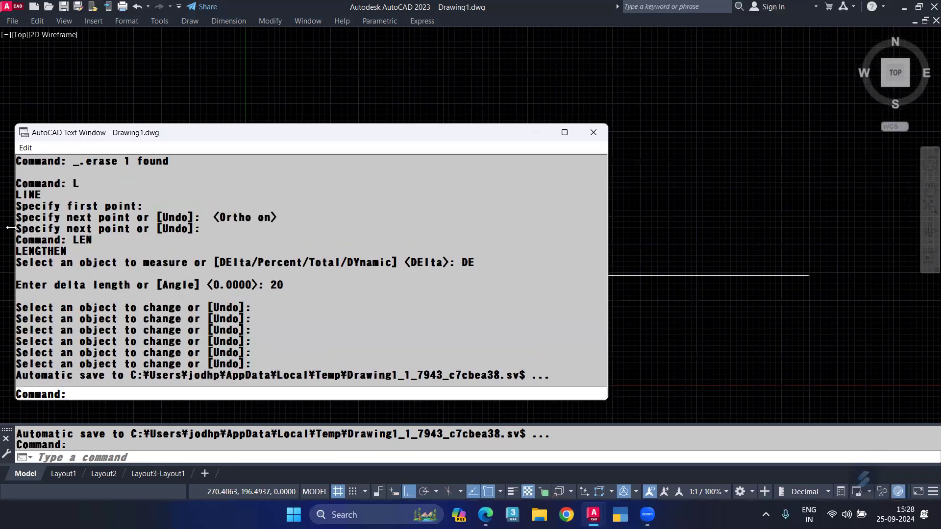
{"action": "left_click_drag", "start_coordinate": [17, 239], "coordinate": [314, 309]}
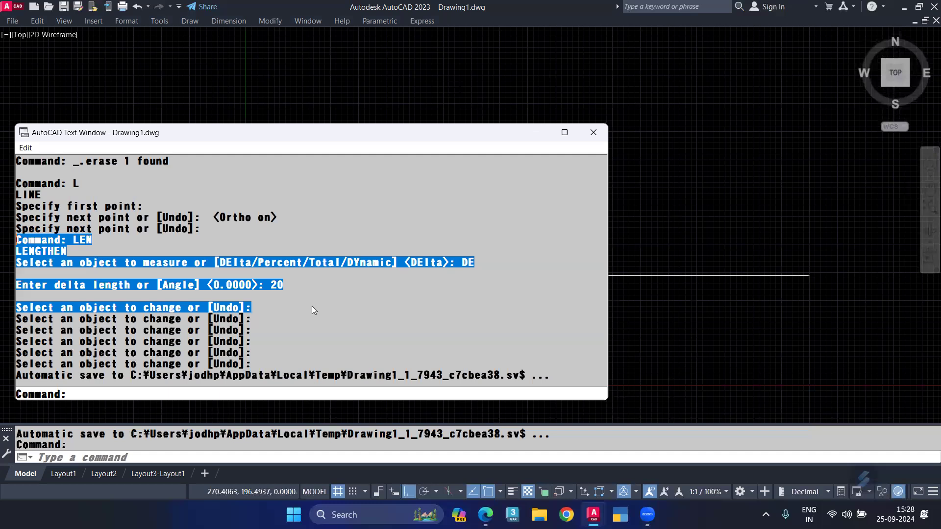
{"action": "left_click", "coordinate": [485, 515]}
{"action": "left_click", "coordinate": [376, 409]}
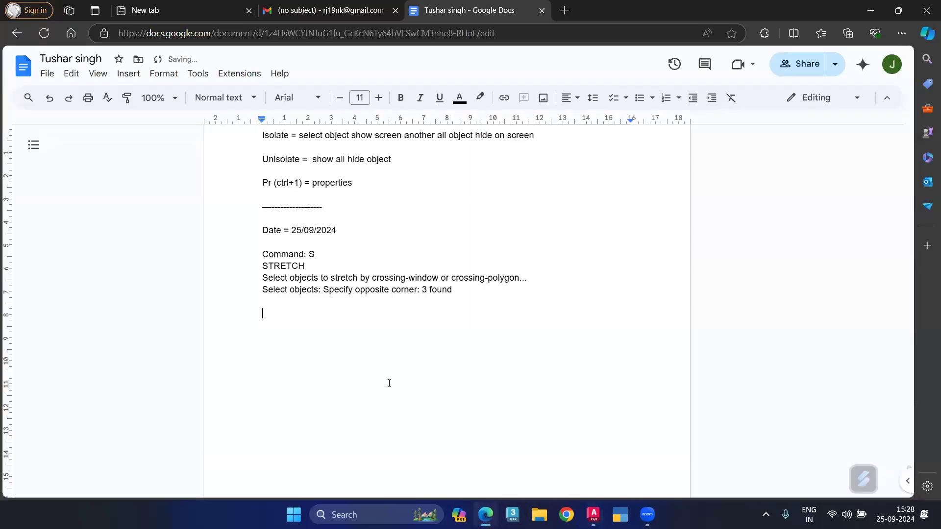
{"action": "type", "text": "Command: LEN LENGTHEN Select an object to measure or [DElta/Percent/Total/DYnamic] <DElta>: DE  Enter delta length or [Angle] <0.0000>: 20  Select an object to change or [Undo]:"}
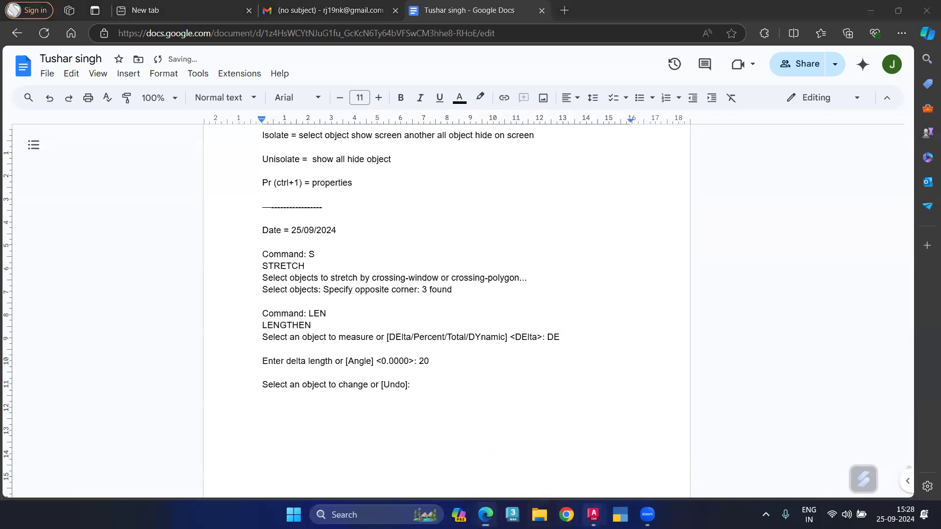
{"action": "left_click", "coordinate": [397, 446]}
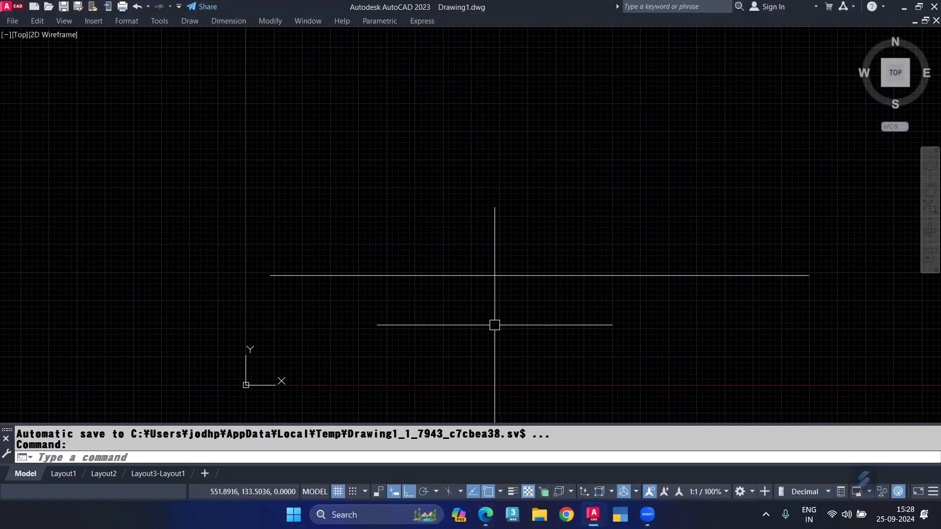
Step: Halve the line four times with LENGTHEN Percent 50, then zoom in on the remaining stub
{"action": "type", "text": "LEN"}
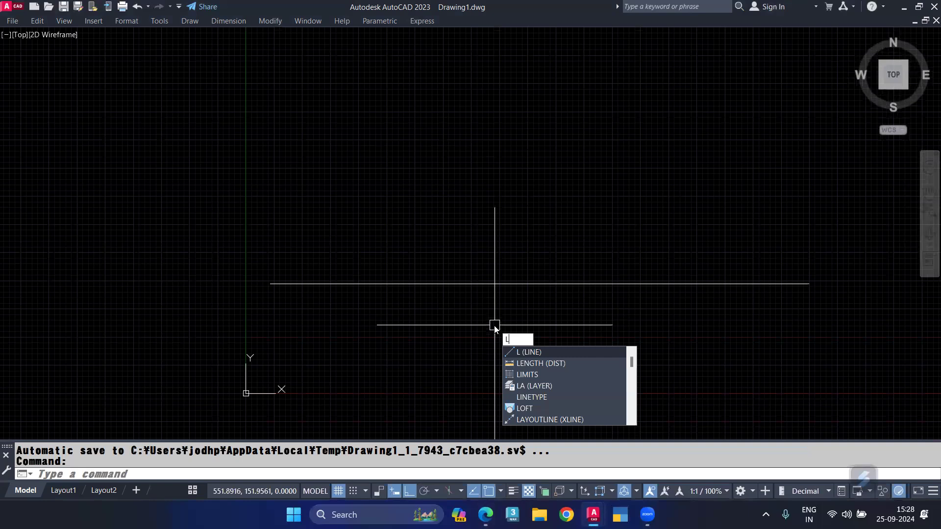
{"action": "key", "text": "Return"}
{"action": "left_click", "coordinate": [351, 473]}
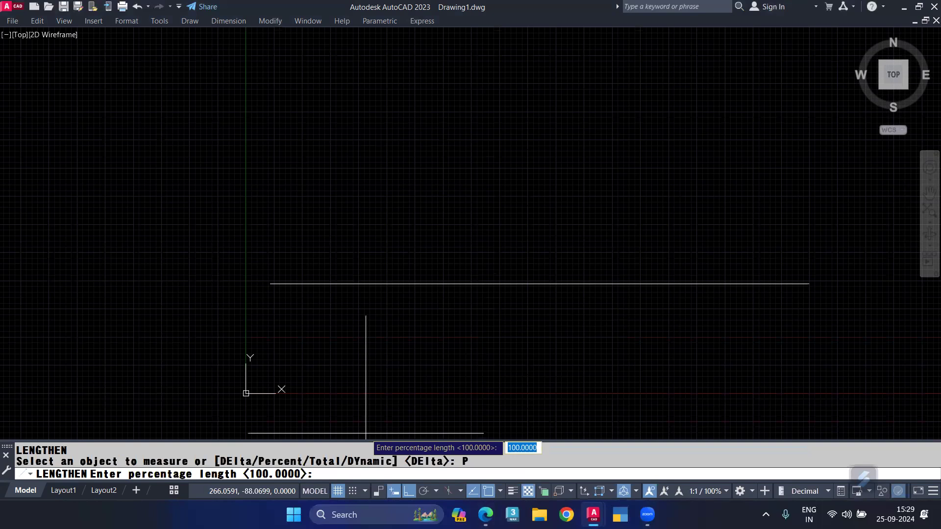
{"action": "type", "text": "50"}
{"action": "key", "text": "Return"}
{"action": "left_click", "coordinate": [633, 284]}
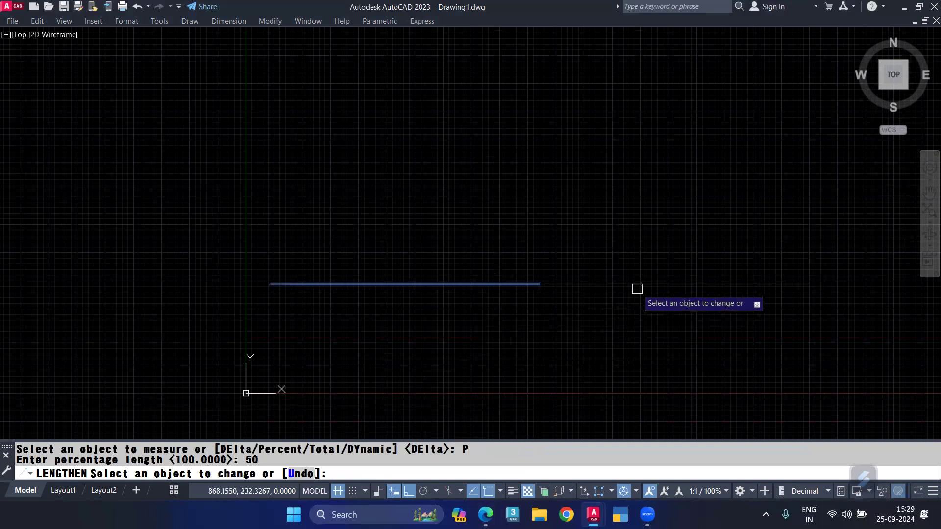
{"action": "left_click", "coordinate": [544, 282]}
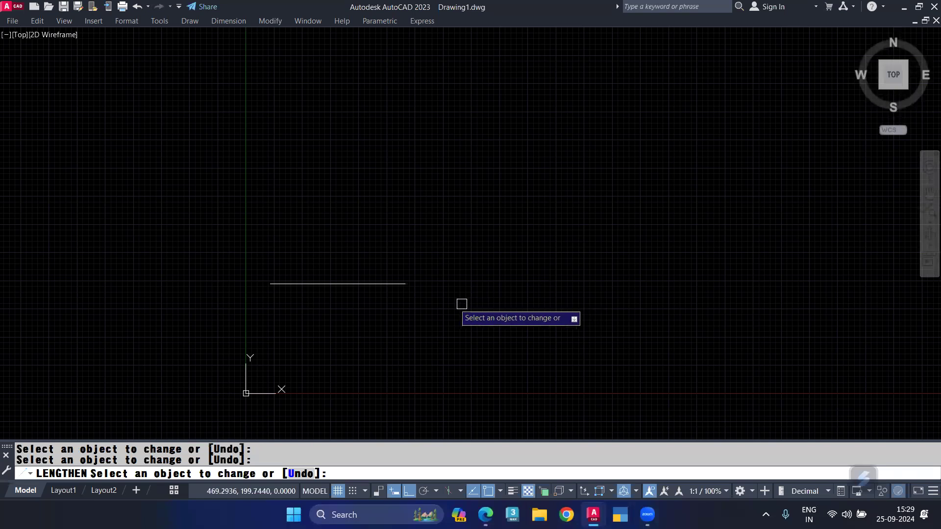
{"action": "left_click", "coordinate": [408, 284]}
{"action": "left_click", "coordinate": [334, 283]}
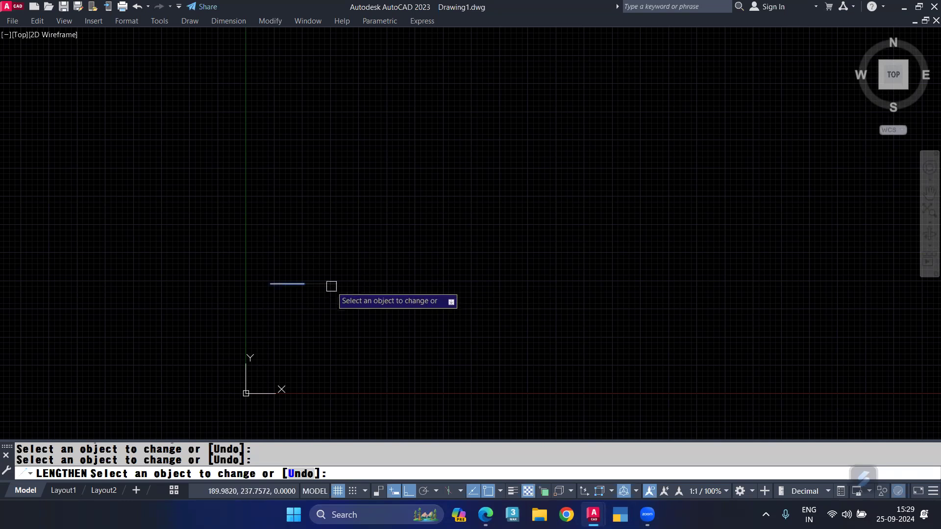
{"action": "key", "text": "Escape"}
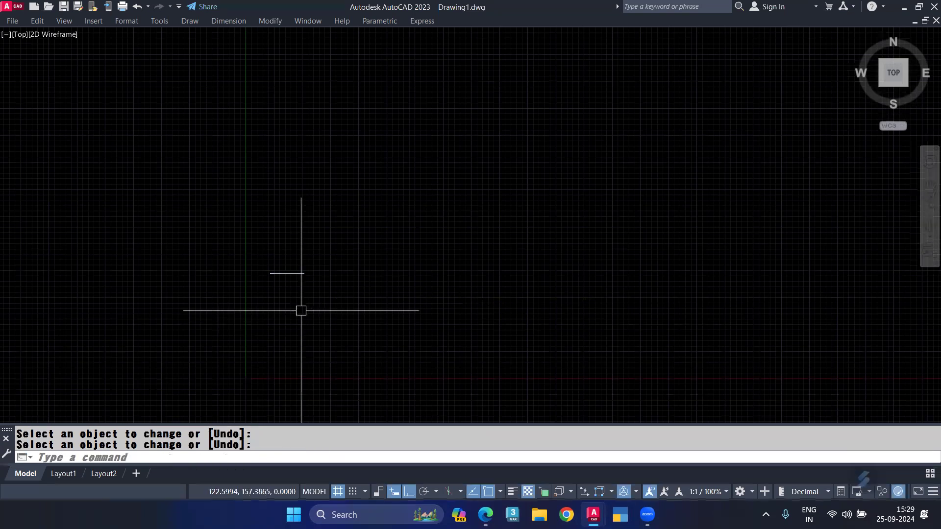
{"action": "scroll", "coordinate": [301, 311], "scroll_direction": "up", "scroll_amount": 5}
{"action": "middle_click_drag", "start_coordinate": [301, 311], "coordinate": [377, 296]}
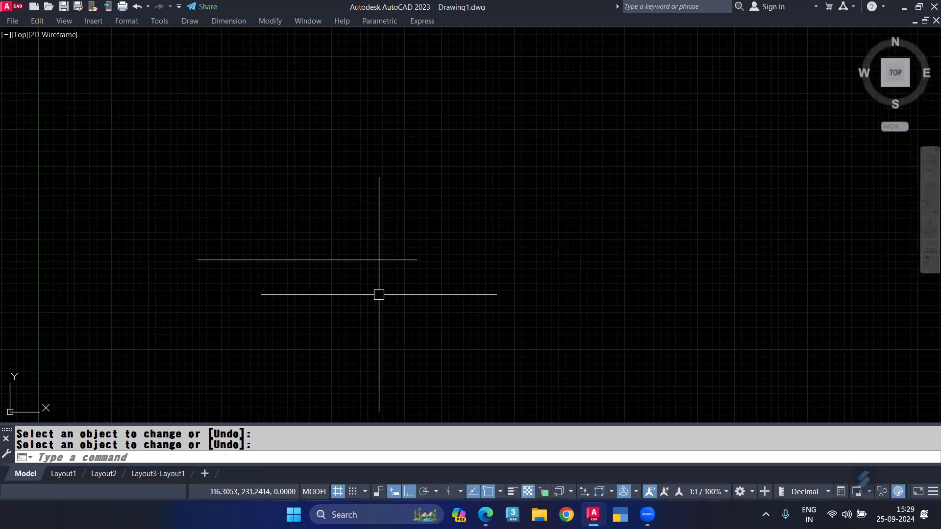
Step: Lengthen the short line twice with LENGTHEN Percent 120
{"action": "key", "text": "Return"}
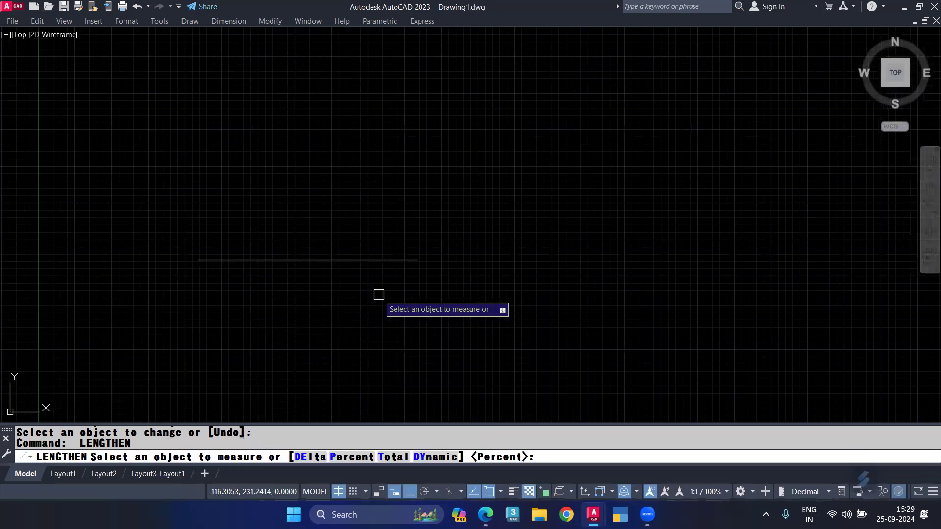
{"action": "left_click", "coordinate": [359, 458]}
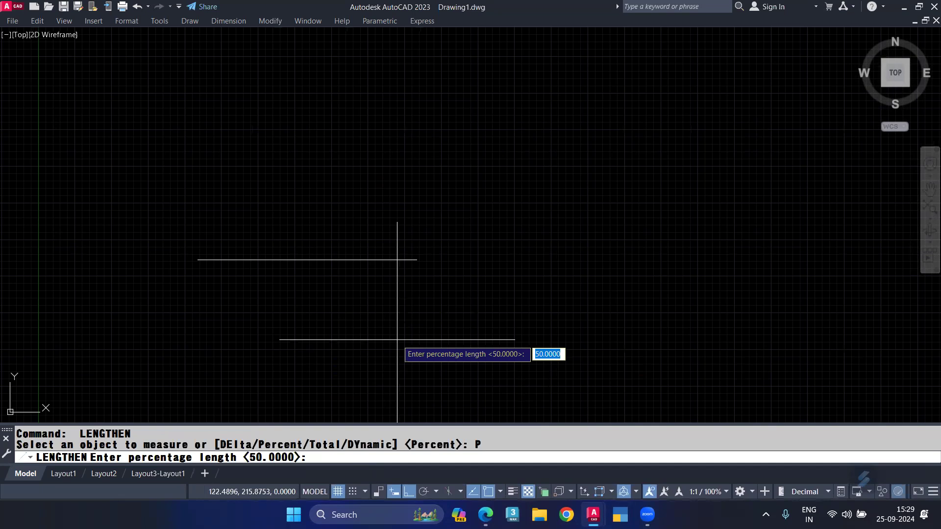
{"action": "type", "text": "120"}
{"action": "key", "text": "Return"}
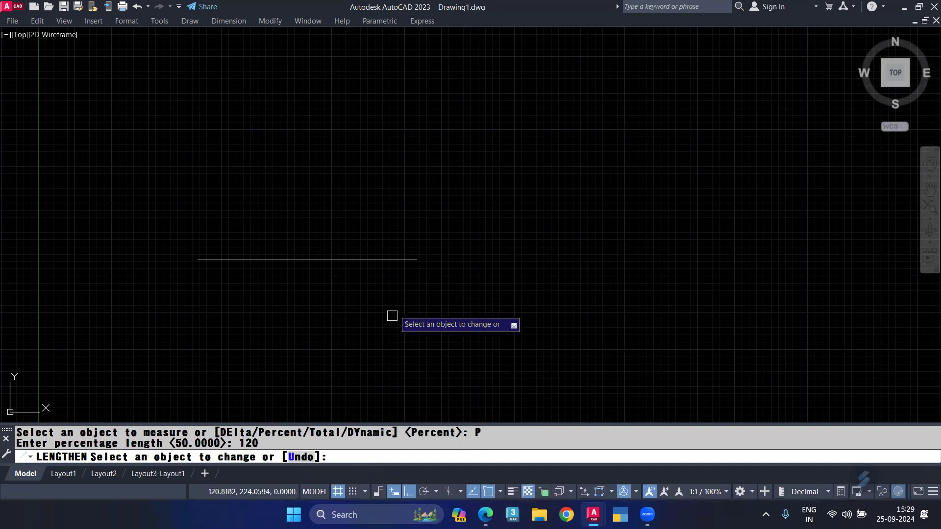
{"action": "left_click", "coordinate": [418, 260]}
{"action": "left_click", "coordinate": [462, 260]}
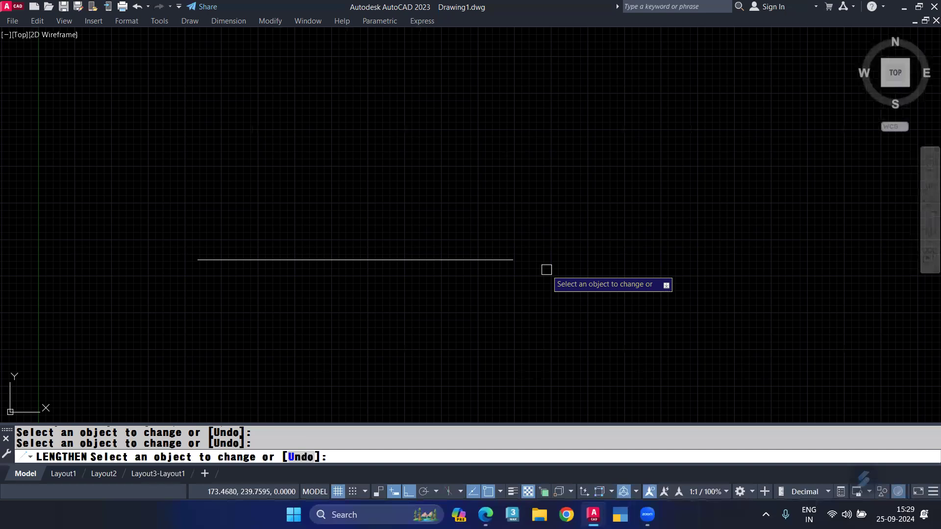
{"action": "key", "text": "Escape"}
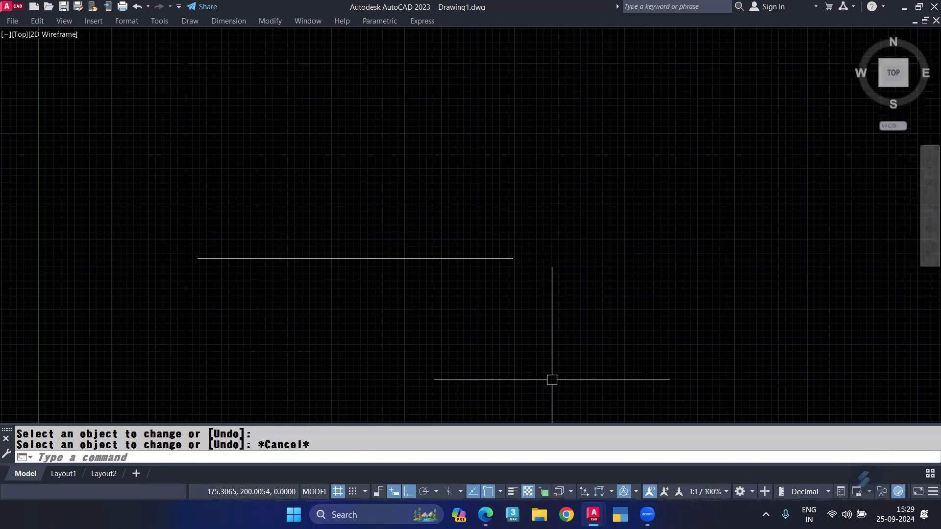
Step: Use LENGTHEN's Total option to cut the top horizontal line to a length of 50
{"action": "type", "text": "len"}
{"action": "key", "text": "Return"}
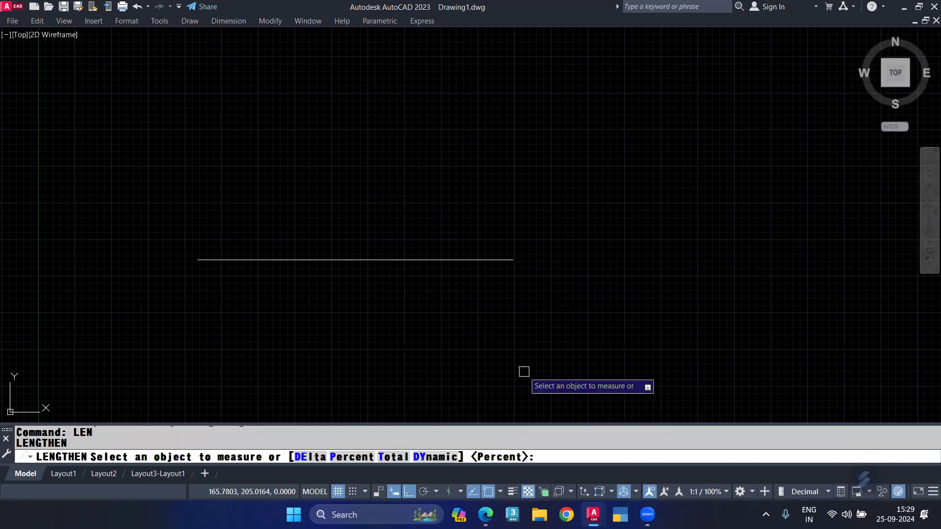
{"action": "left_click", "coordinate": [393, 457]}
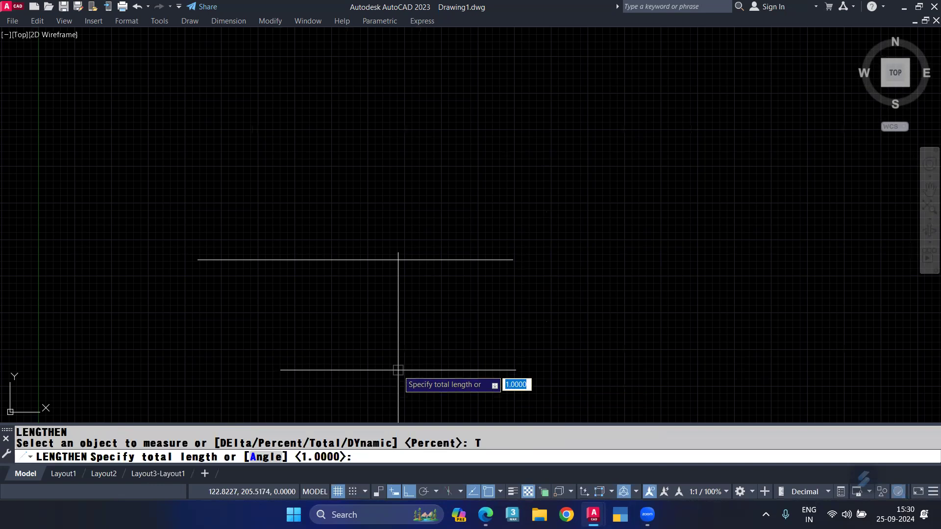
{"action": "type", "text": "50"}
{"action": "key", "text": "Return"}
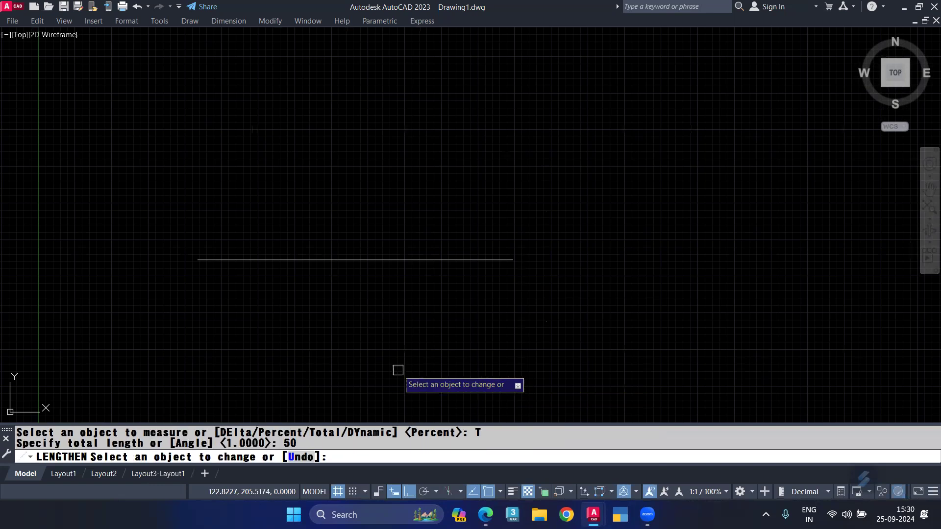
{"action": "left_click", "coordinate": [385, 264]}
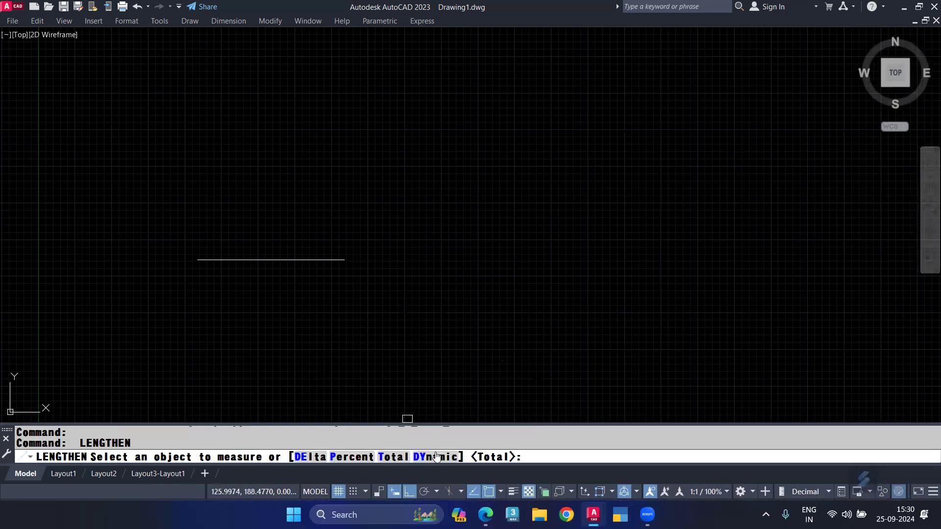
Step: Dynamically lengthen the line's right end to a new end point of 30
{"action": "type", "text": "DY"}
{"action": "key", "text": "Return"}
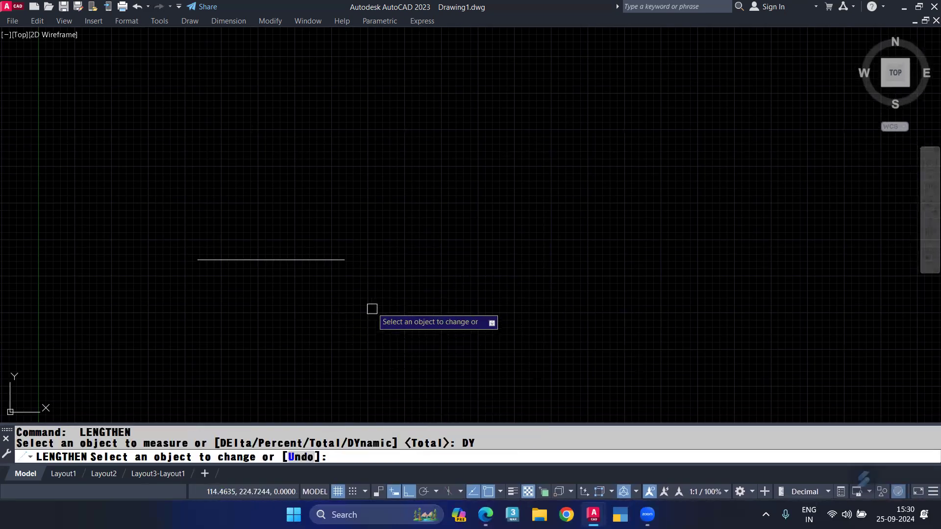
{"action": "left_click", "coordinate": [344, 260]}
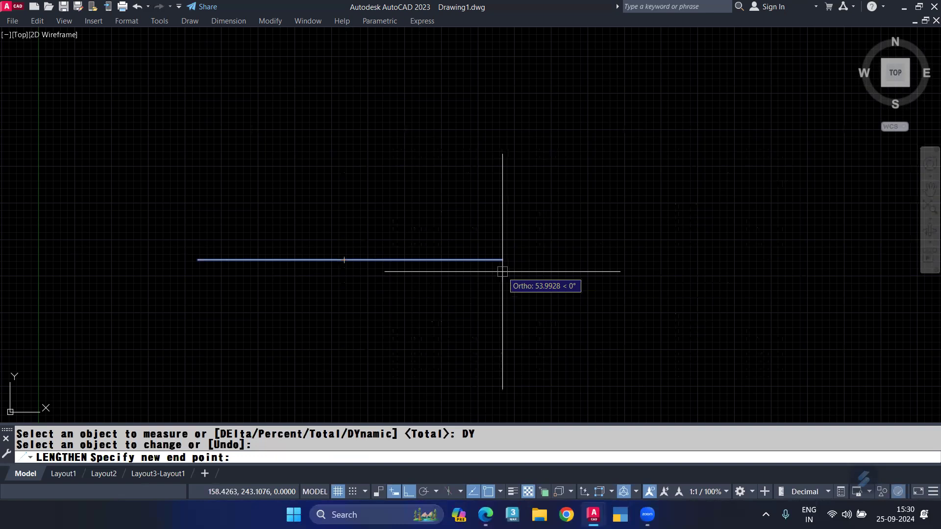
{"action": "type", "text": "3"}
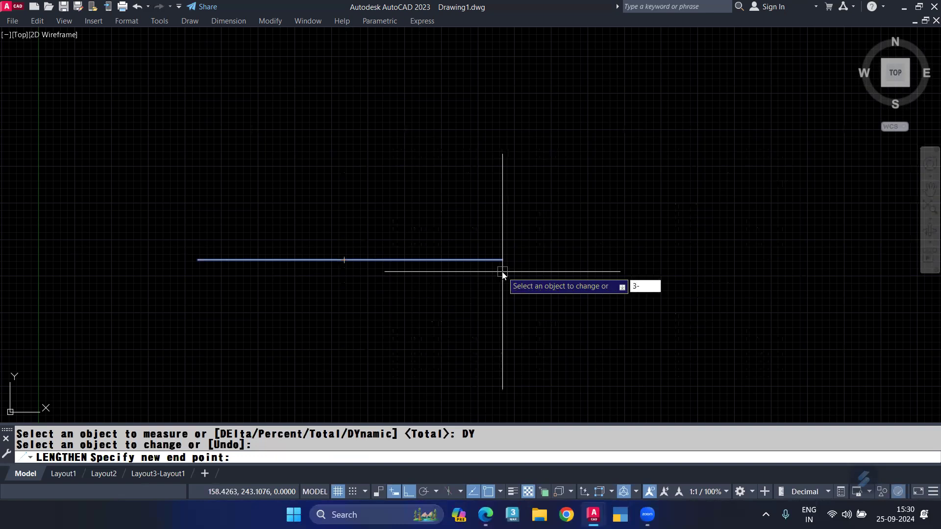
{"action": "type", "text": "0"}
{"action": "key", "text": "Return"}
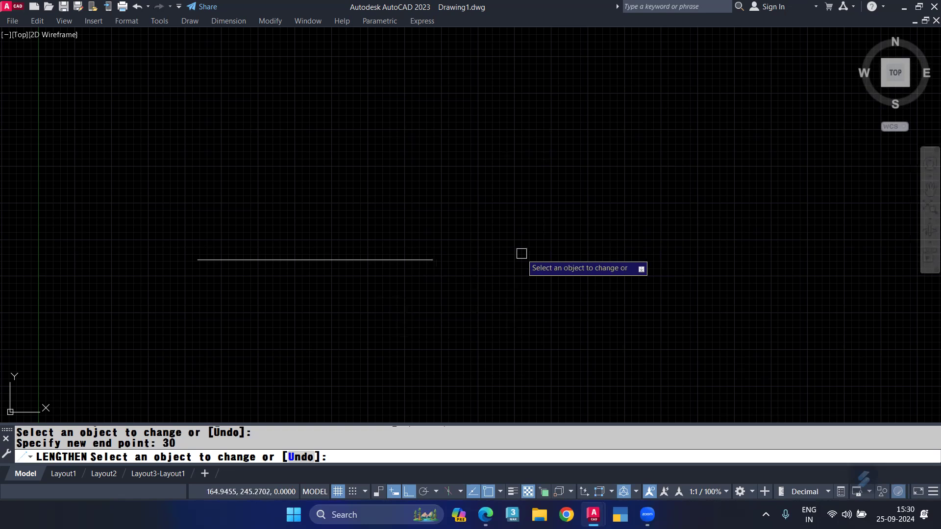
{"action": "key", "text": "Escape"}
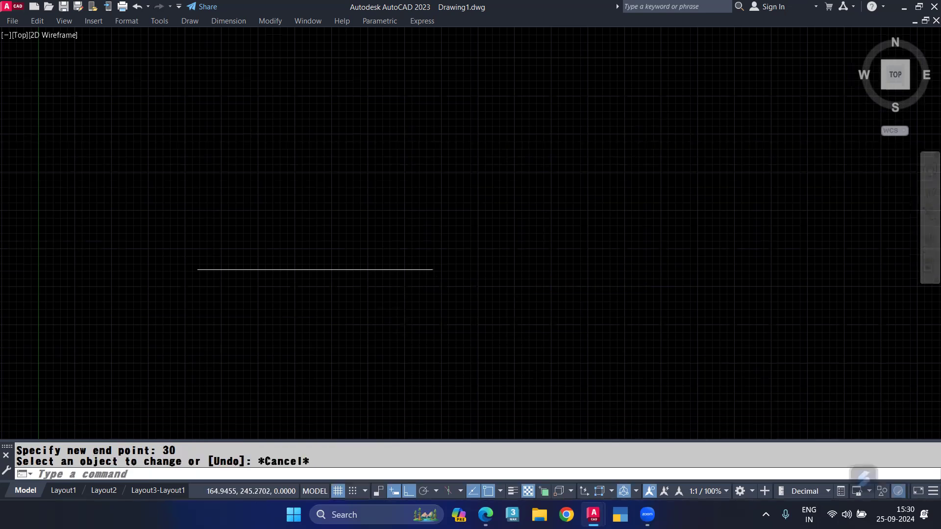
Step: In the F2 Text Window, select the 50-percent LENGTHEN history lines
{"action": "key", "text": "F2"}
{"action": "scroll", "coordinate": [129, 241], "scroll_direction": "up", "scroll_amount": 2}
{"action": "scroll", "coordinate": [129, 241], "scroll_direction": "up", "scroll_amount": 2}
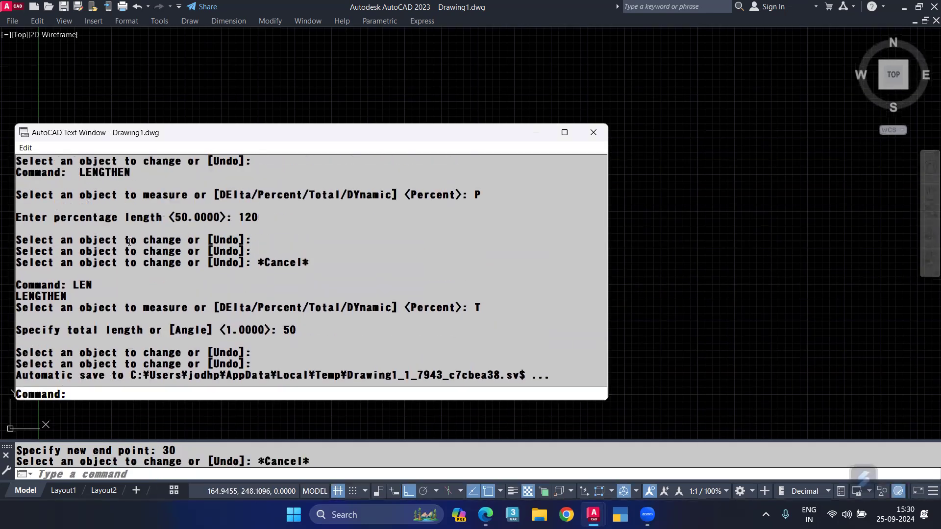
{"action": "scroll", "coordinate": [129, 241], "scroll_direction": "up", "scroll_amount": 2}
{"action": "scroll", "coordinate": [129, 242], "scroll_direction": "up", "scroll_amount": 2}
{"action": "scroll", "coordinate": [129, 241], "scroll_direction": "up", "scroll_amount": 2}
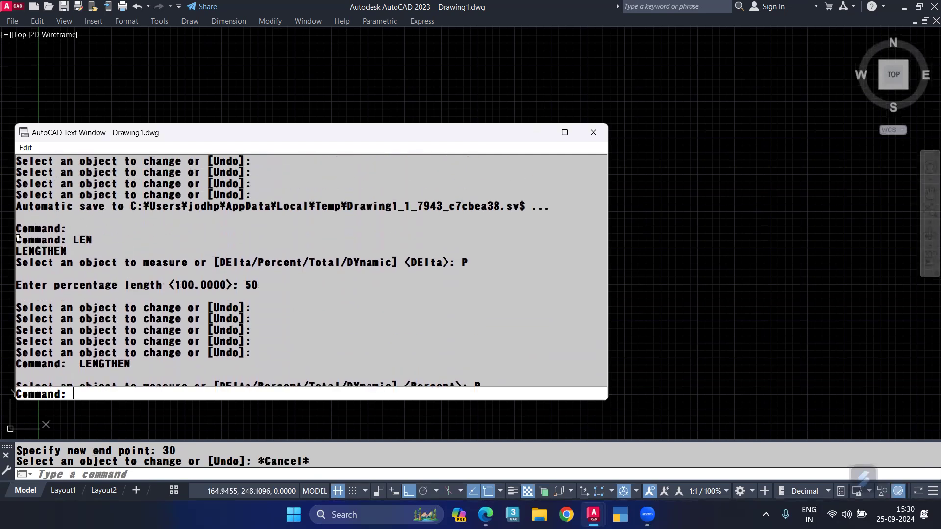
{"action": "left_click_drag", "start_coordinate": [18, 239], "coordinate": [404, 311]}
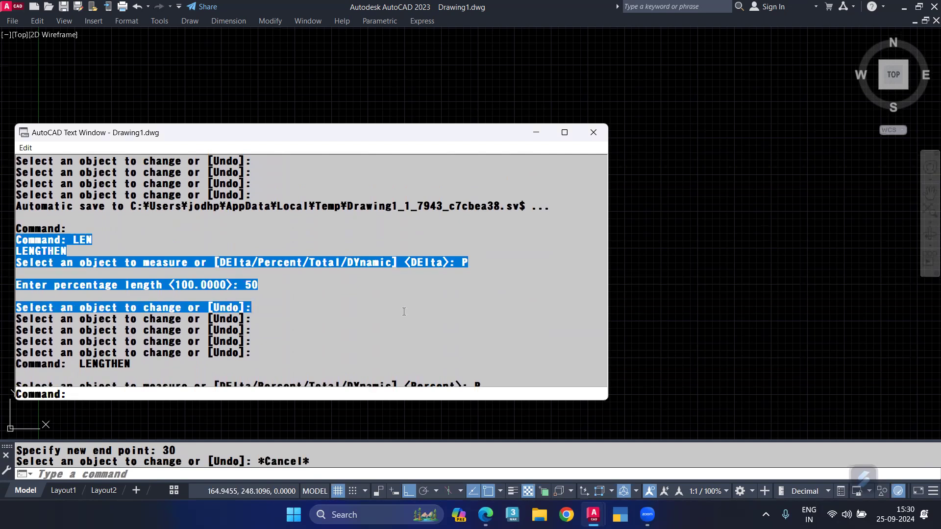
Step: Paste the LENGTHEN history on a new line at the end of the Google Docs note
{"action": "left_click", "coordinate": [486, 515]}
{"action": "left_click", "coordinate": [376, 432]}
{"action": "key", "text": "Return"}
{"action": "type", "text": "Command: LEN LENGTHEN Select an object to measure or [DElta/Percent/Total/DYnamic] <DElta>: P  Enter percentage length <100.0000>: 50  Select an object to change or [Undo]:"}
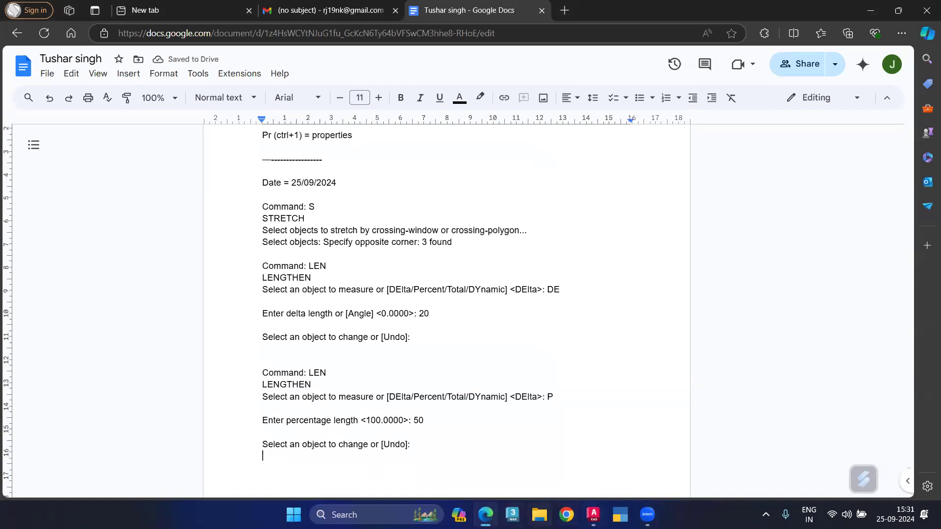
Step: Copy the total-length 50 LENGTHEN history into the Google Docs note
{"action": "left_click", "coordinate": [789, 421]}
{"action": "scroll", "coordinate": [179, 319], "scroll_direction": "down", "scroll_amount": 3}
{"action": "scroll", "coordinate": [178, 319], "scroll_direction": "down", "scroll_amount": 2}
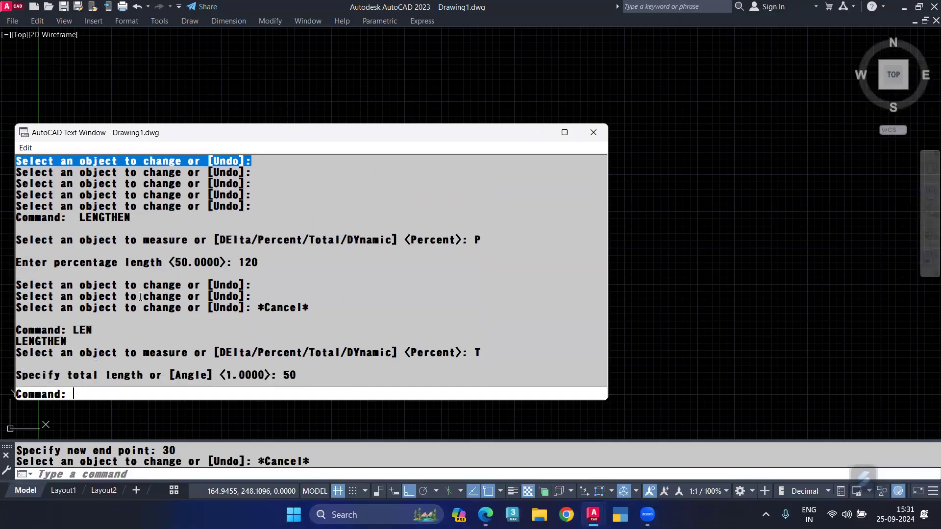
{"action": "scroll", "coordinate": [140, 297], "scroll_direction": "down", "scroll_amount": 3}
{"action": "scroll", "coordinate": [139, 297], "scroll_direction": "down", "scroll_amount": 1}
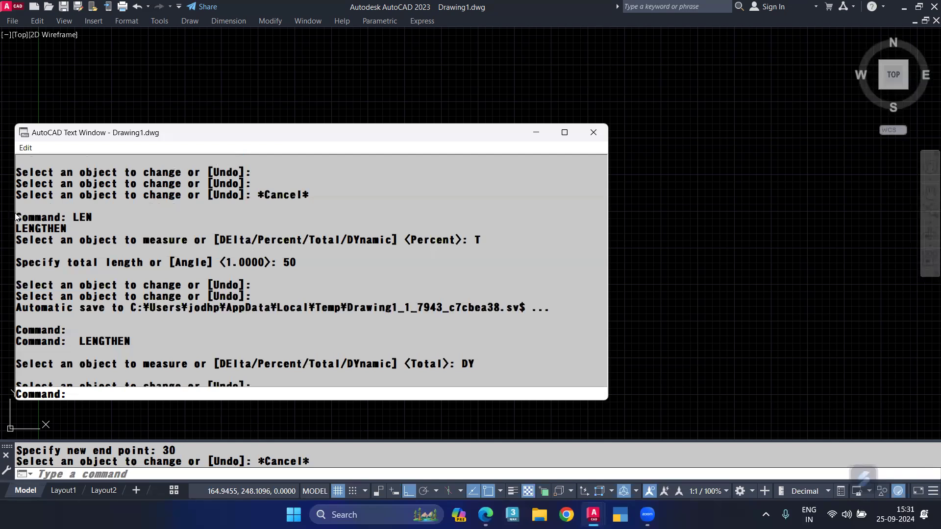
{"action": "left_click_drag", "start_coordinate": [17, 216], "coordinate": [287, 280]}
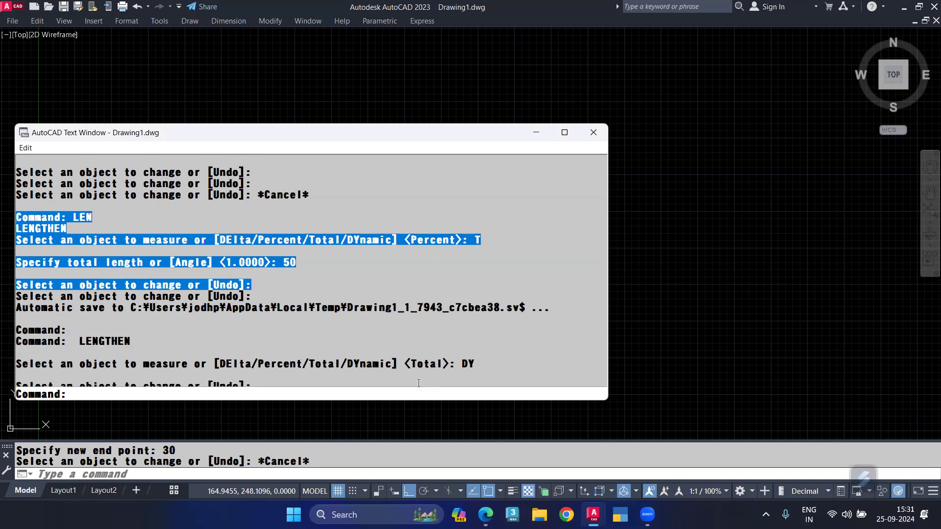
{"action": "left_click", "coordinate": [486, 514]}
{"action": "key", "text": "Return"}
{"action": "key", "text": "Return"}
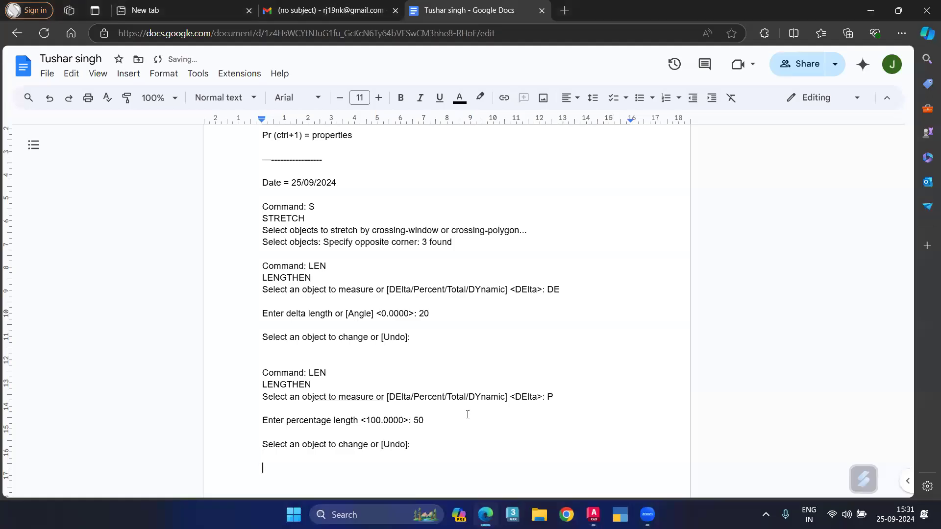
Step: Copy the dynamic end-point 30 LENGTHEN history, through the cancel, into the note
{"action": "scroll", "coordinate": [467, 414], "scroll_direction": "down", "scroll_amount": 1}
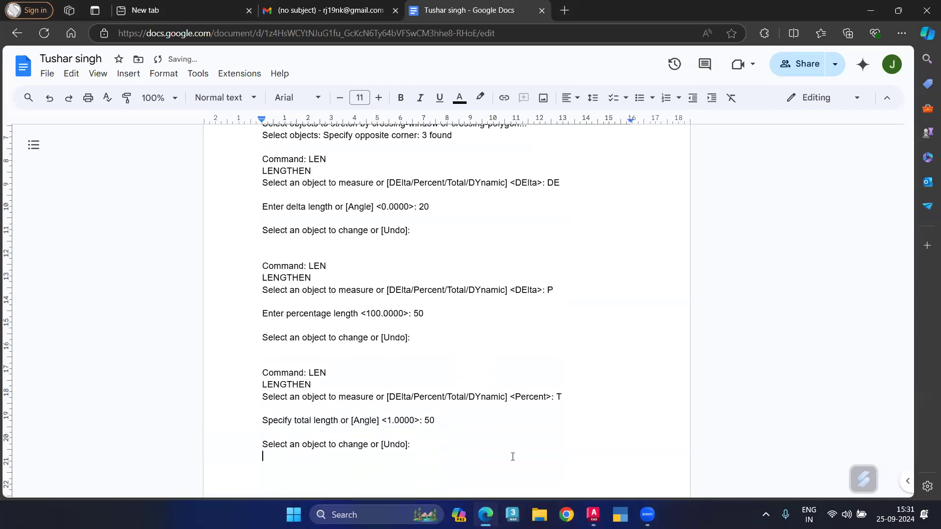
{"action": "left_click", "coordinate": [787, 441]}
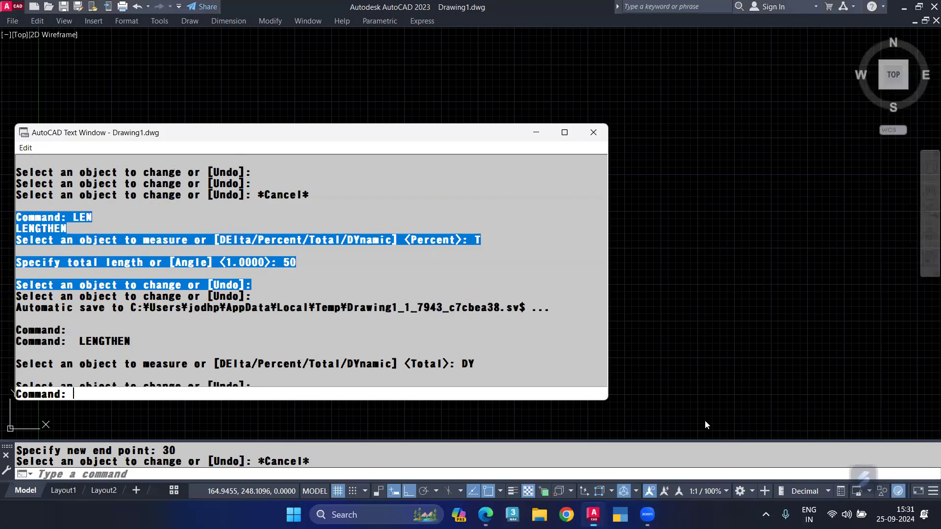
{"action": "left_click_drag", "start_coordinate": [16, 285], "coordinate": [351, 375]}
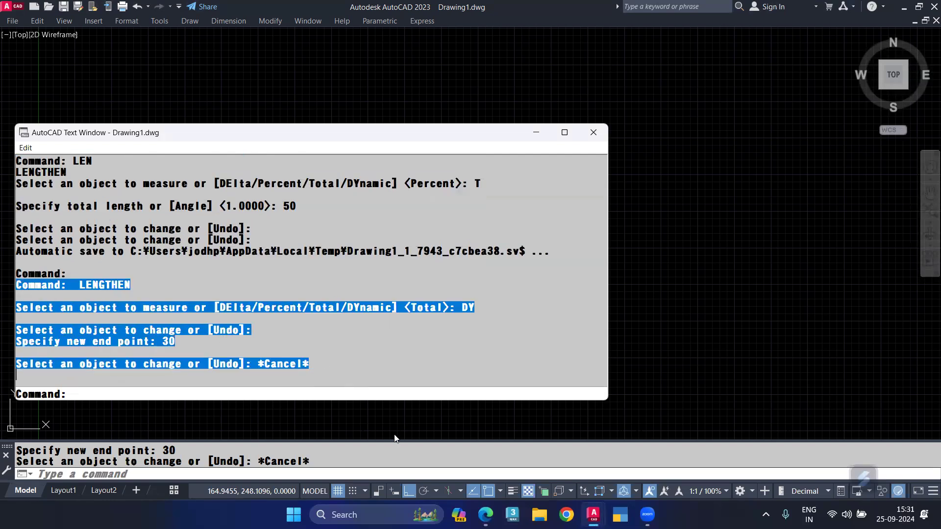
{"action": "left_click", "coordinate": [485, 515]}
{"action": "scroll", "coordinate": [382, 368], "scroll_direction": "down", "scroll_amount": 3}
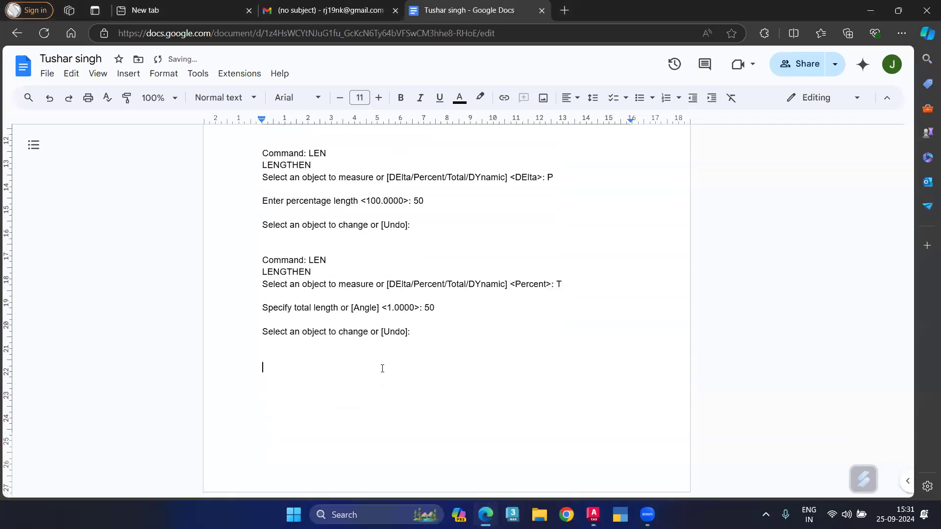
{"action": "key", "text": "ctrl+v"}
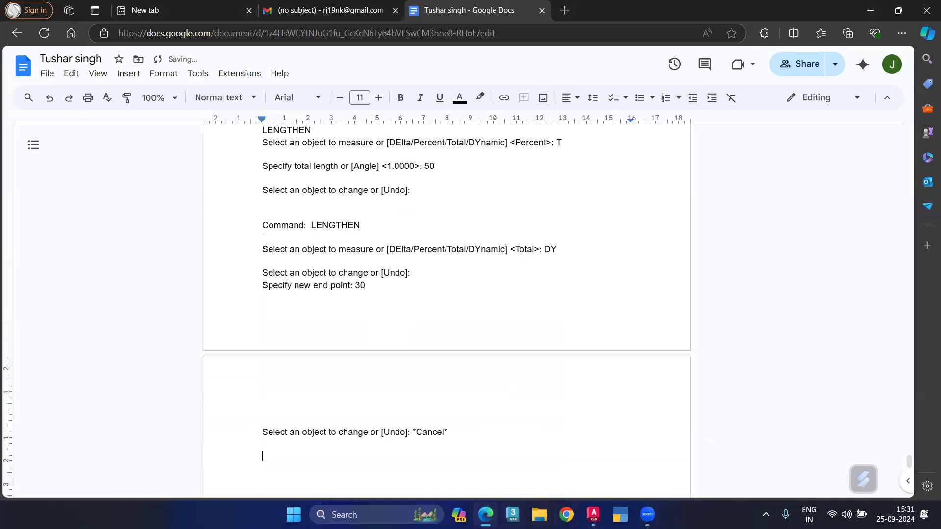
Step: Delete the horizontal line from the drawing
{"action": "left_click", "coordinate": [437, 449]}
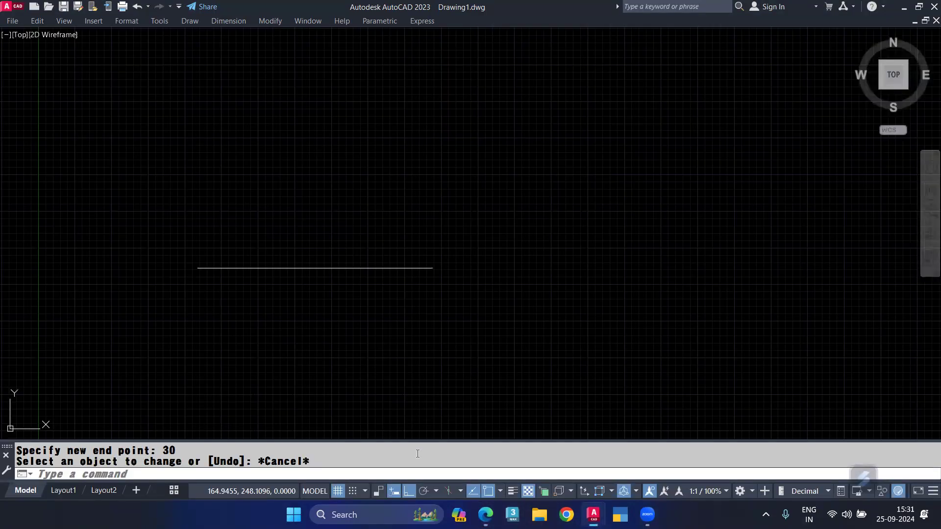
{"action": "left_click", "coordinate": [441, 220]}
{"action": "left_click", "coordinate": [196, 337]}
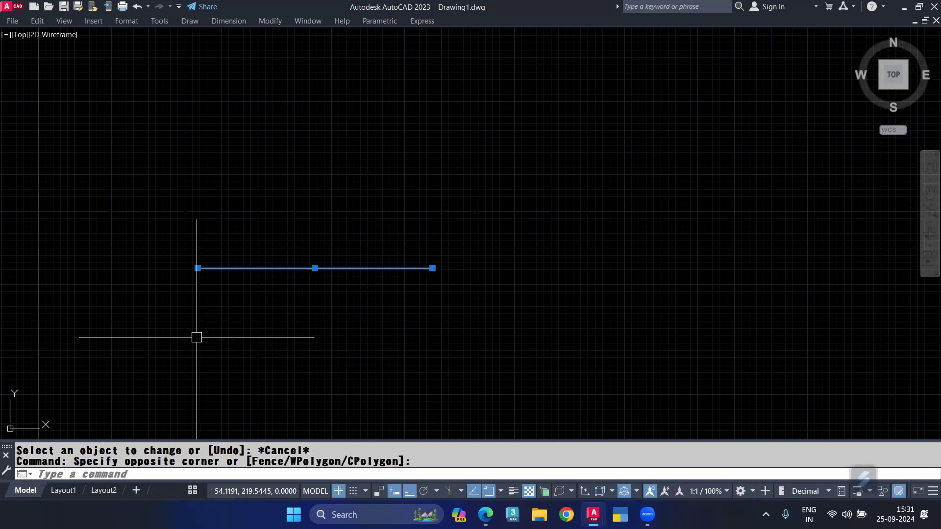
{"action": "key", "text": "Delete"}
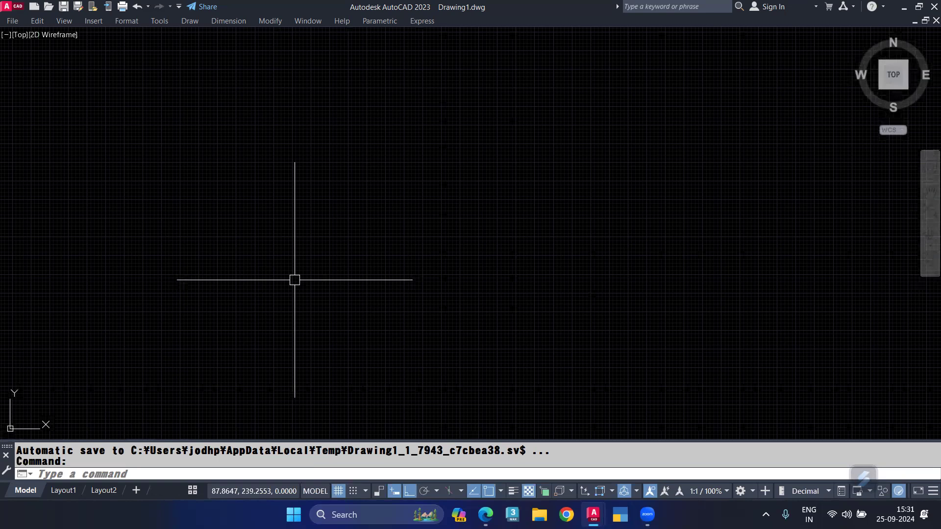
Step: Draw a rectangle with length 1 and width 3 using RECTANG's Dimensions option
{"action": "type", "text": "rec"}
{"action": "key", "text": "Return"}
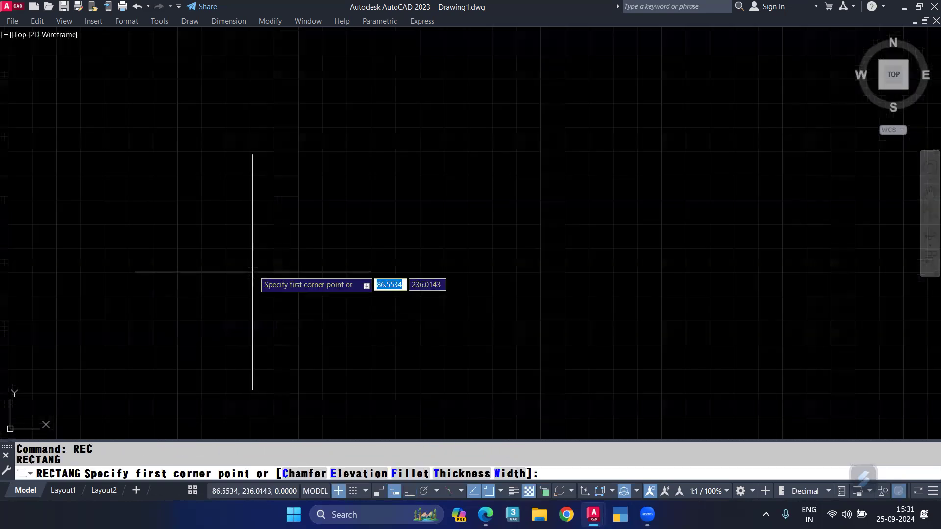
{"action": "left_click", "coordinate": [254, 270]}
{"action": "type", "text": "d"}
{"action": "key", "text": "Return"}
{"action": "type", "text": "1"}
{"action": "key", "text": "Return"}
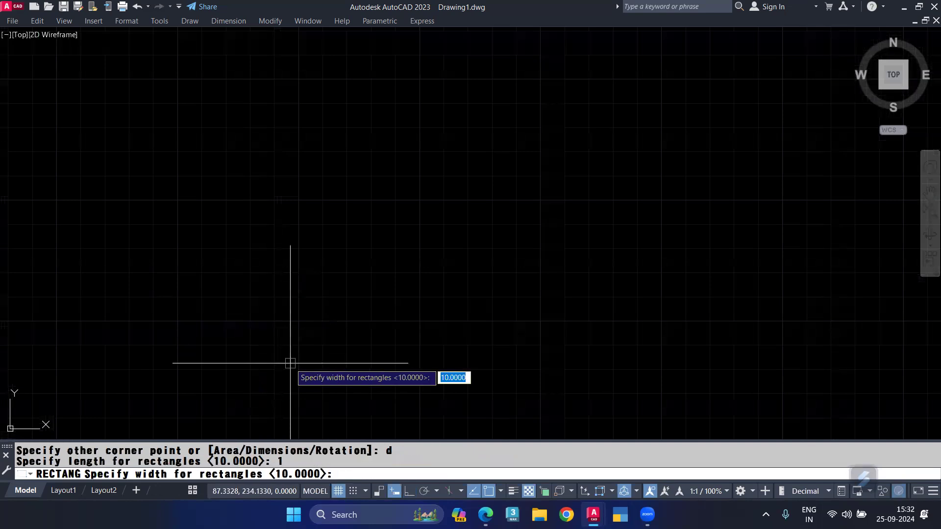
{"action": "type", "text": "3"}
{"action": "key", "text": "Return"}
{"action": "left_click", "coordinate": [326, 374]}
{"action": "scroll", "coordinate": [285, 326], "scroll_direction": "down", "scroll_amount": 1}
{"action": "scroll", "coordinate": [273, 307], "scroll_direction": "up", "scroll_amount": 4}
{"action": "middle_click_drag", "start_coordinate": [273, 307], "coordinate": [298, 212]}
{"action": "type", "text": "a"}
{"action": "key", "text": "Return"}
{"action": "scroll", "coordinate": [284, 114], "scroll_direction": "up", "scroll_amount": 2}
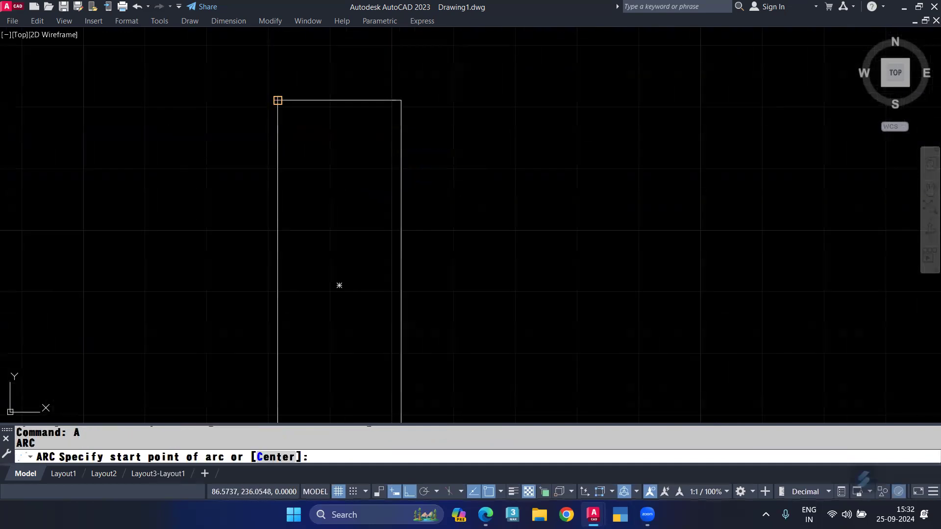
Step: With ortho off, draw a hooked arc from the rectangle's top-left corner using tangent continuations
{"action": "left_click", "coordinate": [278, 101]}
{"action": "scroll", "coordinate": [292, 143], "scroll_direction": "up", "scroll_amount": 2}
{"action": "scroll", "coordinate": [310, 158], "scroll_direction": "up", "scroll_amount": 3}
{"action": "key", "text": "F8"}
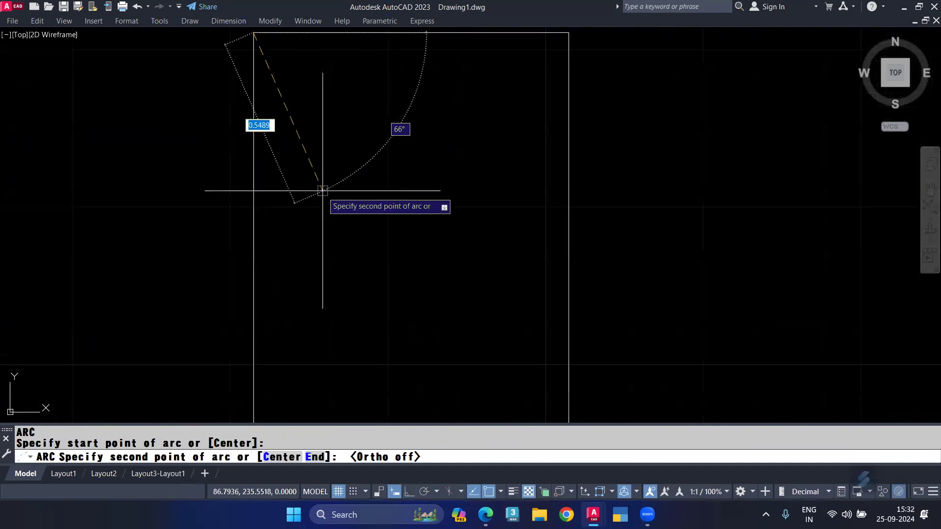
{"action": "left_click", "coordinate": [323, 213]}
{"action": "middle_click_drag", "start_coordinate": [361, 366], "coordinate": [372, 283]}
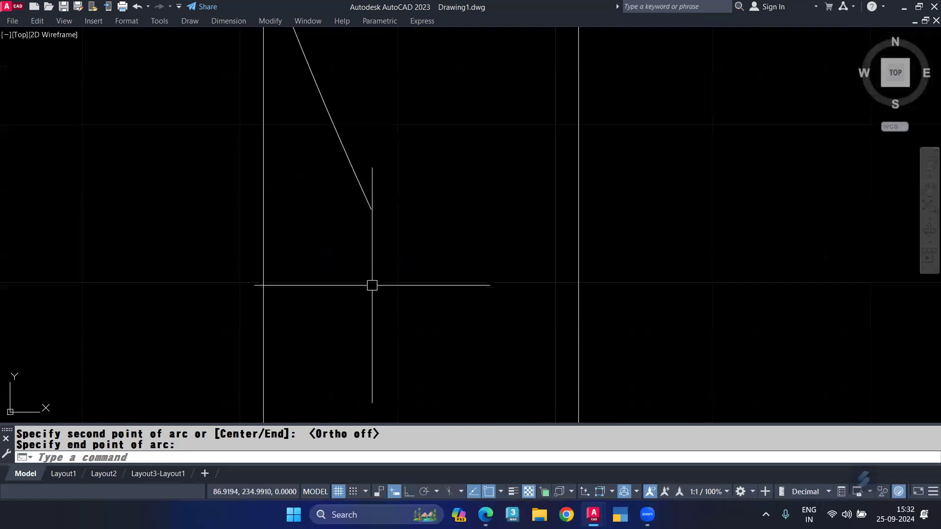
{"action": "key", "text": "Return"}
{"action": "key", "text": "Return"}
{"action": "left_click", "coordinate": [325, 252]}
{"action": "key", "text": "Return"}
{"action": "key", "text": "Return"}
{"action": "left_click", "coordinate": [326, 207]}
{"action": "key", "text": "Return"}
{"action": "key", "text": "Escape"}
Step: Join the four curve pieces into one polyline
{"action": "scroll", "coordinate": [342, 234], "scroll_direction": "down", "scroll_amount": 5}
{"action": "middle_click_drag", "start_coordinate": [395, 116], "coordinate": [405, 145]}
{"action": "left_click", "coordinate": [405, 146]}
{"action": "left_click", "coordinate": [370, 237]}
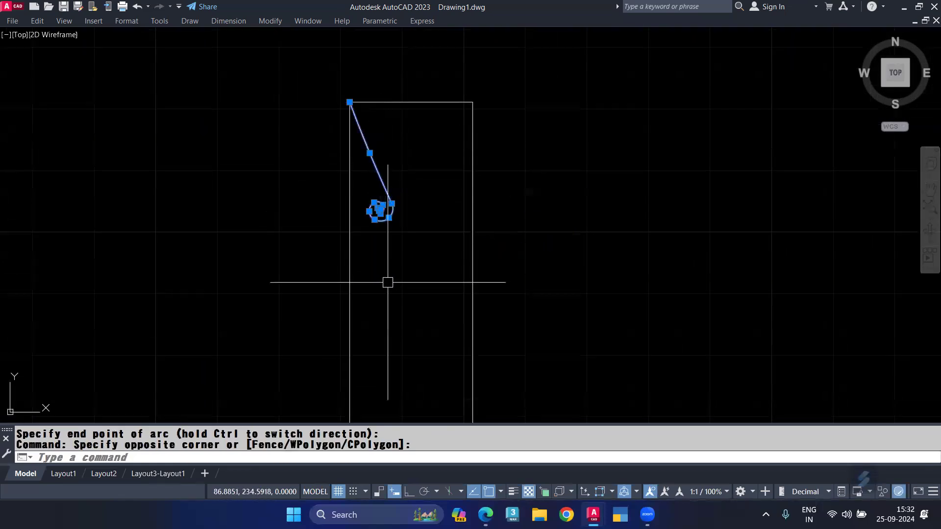
{"action": "type", "text": "j"}
{"action": "key", "text": "Return"}
Step: Mirror the scroll about the rectangle's vertical centre line, keeping the original
{"action": "left_click", "coordinate": [376, 179]}
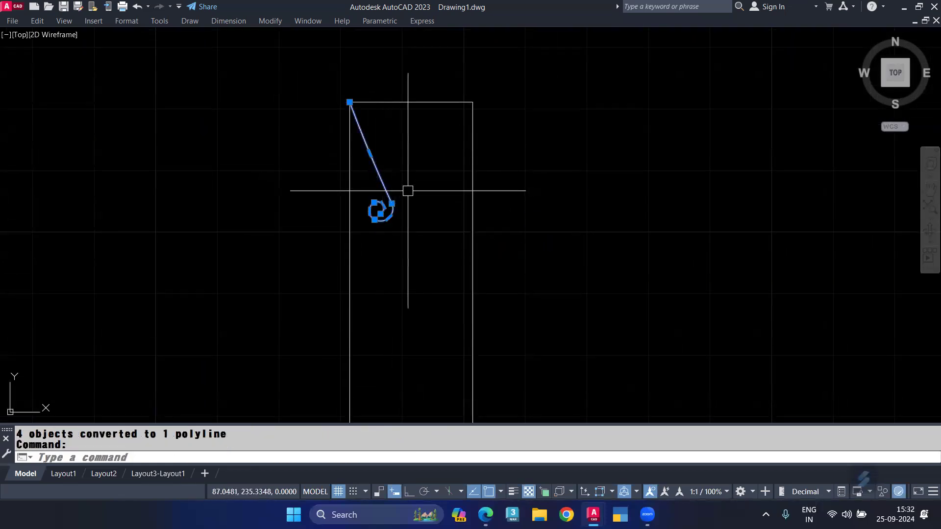
{"action": "type", "text": "mi"}
{"action": "key", "text": "Return"}
{"action": "left_click", "coordinate": [411, 103]}
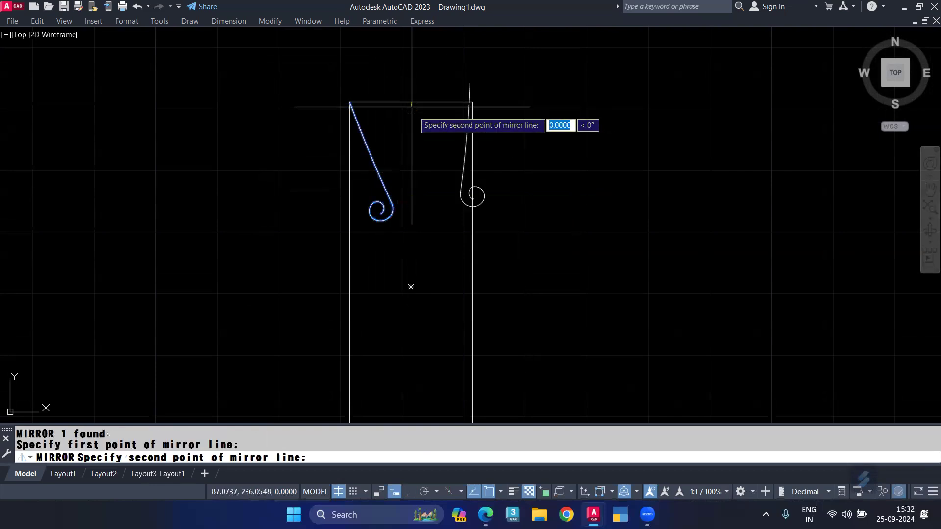
{"action": "left_click", "coordinate": [410, 286]}
{"action": "key", "text": "Return"}
Step: Copy the scroll pair as a 4-item array straight down the rectangle, with ortho on
{"action": "left_click", "coordinate": [464, 178]}
{"action": "left_click", "coordinate": [375, 257]}
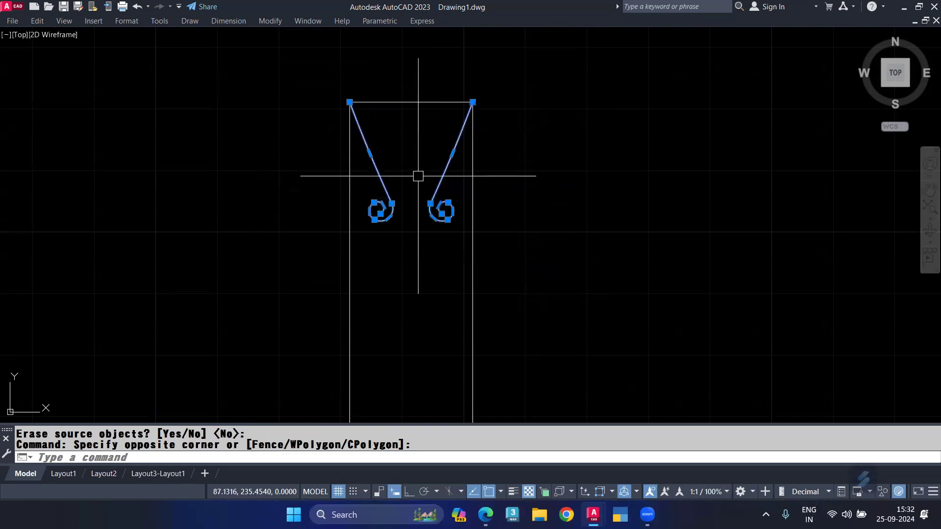
{"action": "type", "text": "co"}
{"action": "key", "text": "Return"}
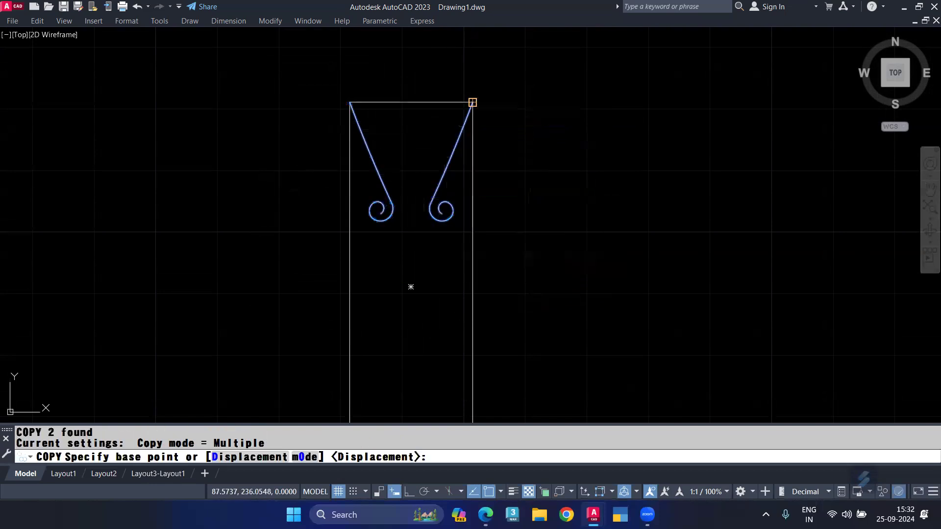
{"action": "left_click", "coordinate": [473, 102]}
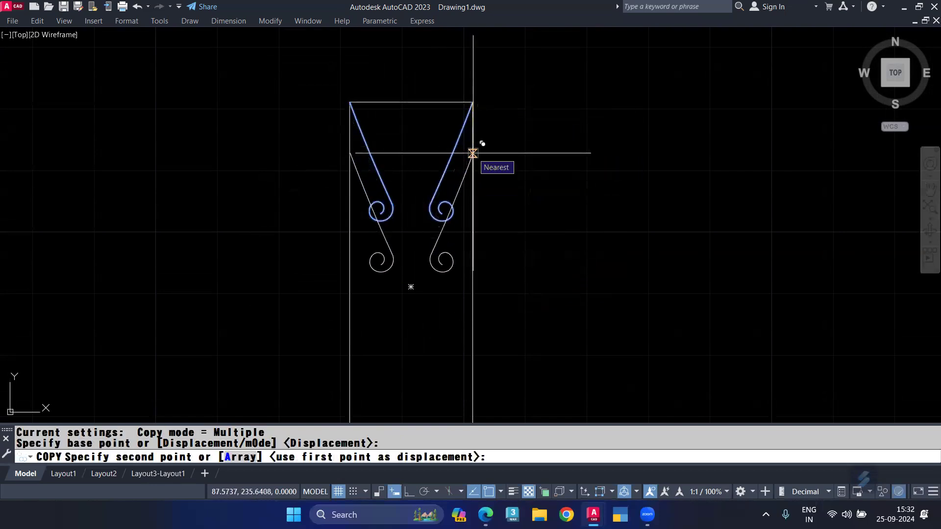
{"action": "key", "text": "F8"}
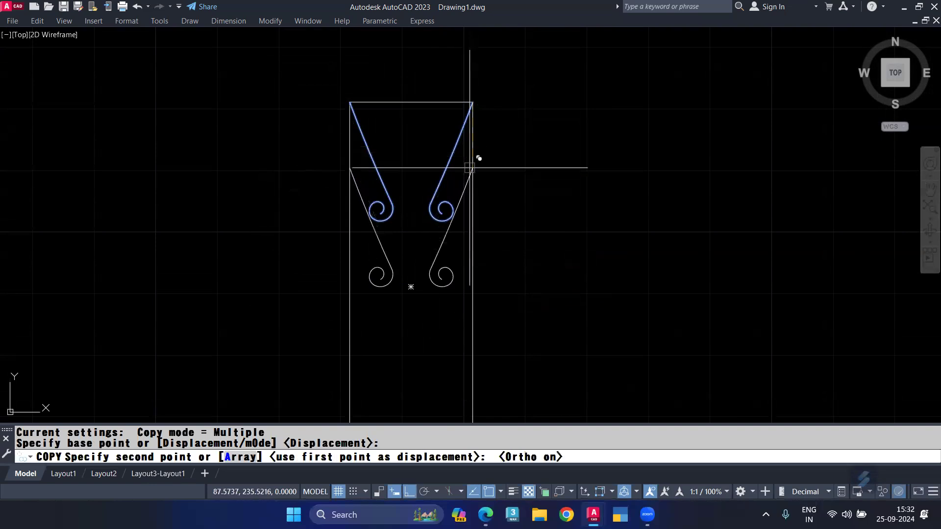
{"action": "type", "text": "a"}
{"action": "key", "text": "Return"}
{"action": "type", "text": "4"}
{"action": "key", "text": "Return"}
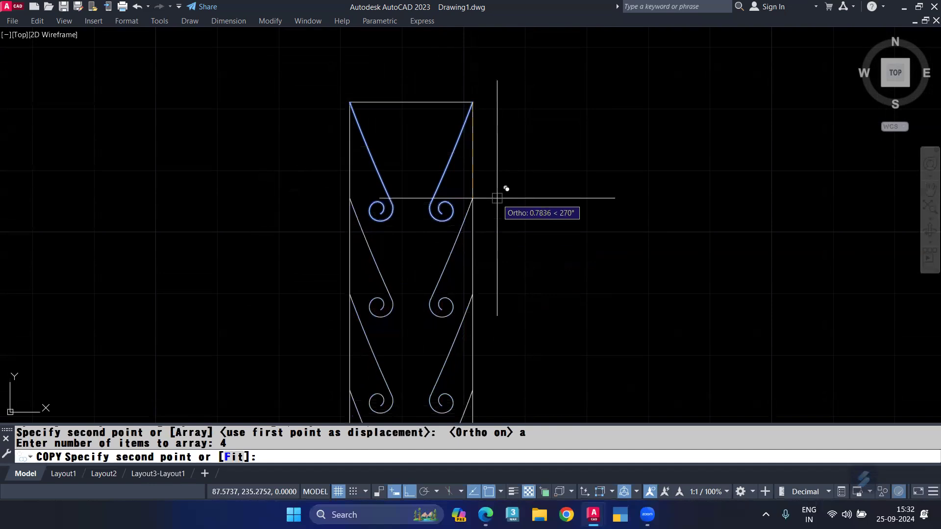
{"action": "left_click", "coordinate": [497, 198]}
{"action": "key", "text": "Return"}
{"action": "scroll", "coordinate": [497, 199], "scroll_direction": "down", "scroll_amount": 4}
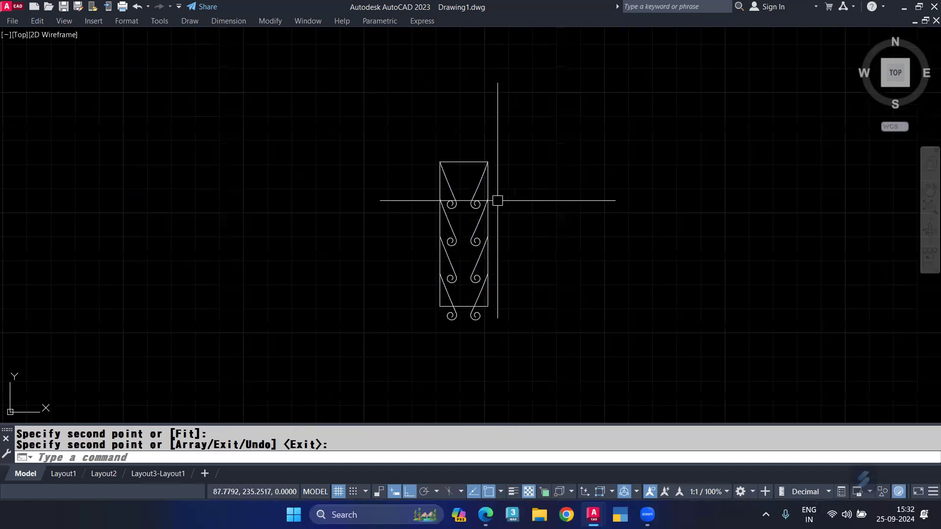
{"action": "scroll", "coordinate": [452, 311], "scroll_direction": "up", "scroll_amount": 2}
{"action": "scroll", "coordinate": [510, 329], "scroll_direction": "up", "scroll_amount": 2}
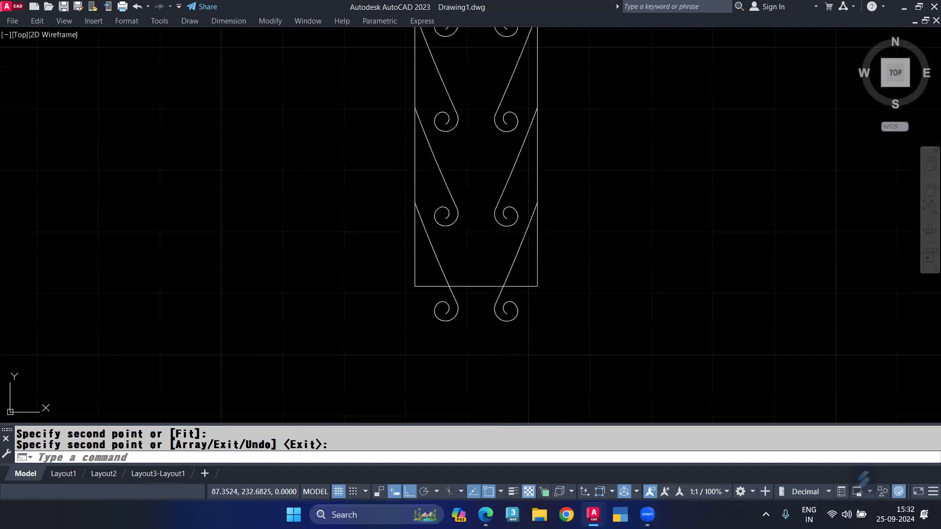
Step: Trim the scroll tails poking below the rectangle with a fence
{"action": "type", "text": "tr"}
{"action": "key", "text": "Return"}
{"action": "left_click_drag", "start_coordinate": [521, 311], "coordinate": [433, 311]}
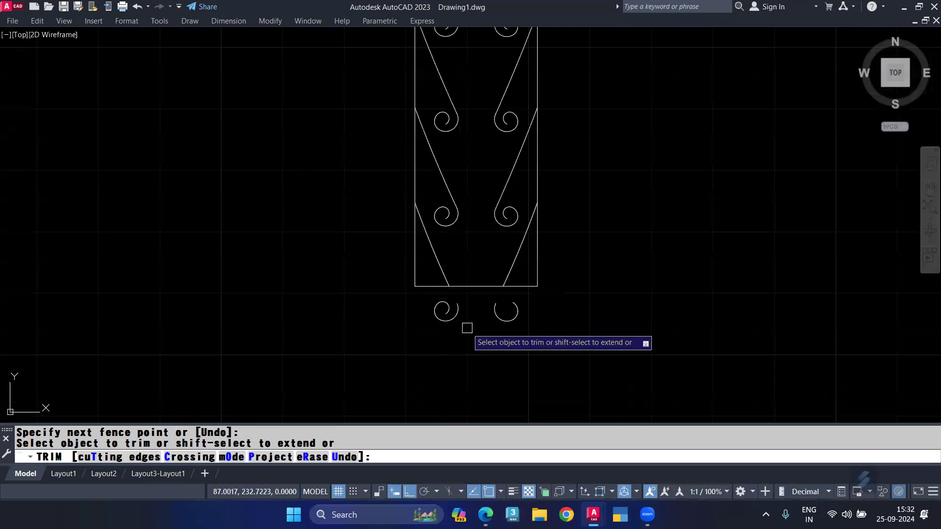
{"action": "key", "text": "Escape"}
Step: Erase the two leftover spirals below the rectangle
{"action": "left_click", "coordinate": [529, 294]}
{"action": "left_click", "coordinate": [372, 332]}
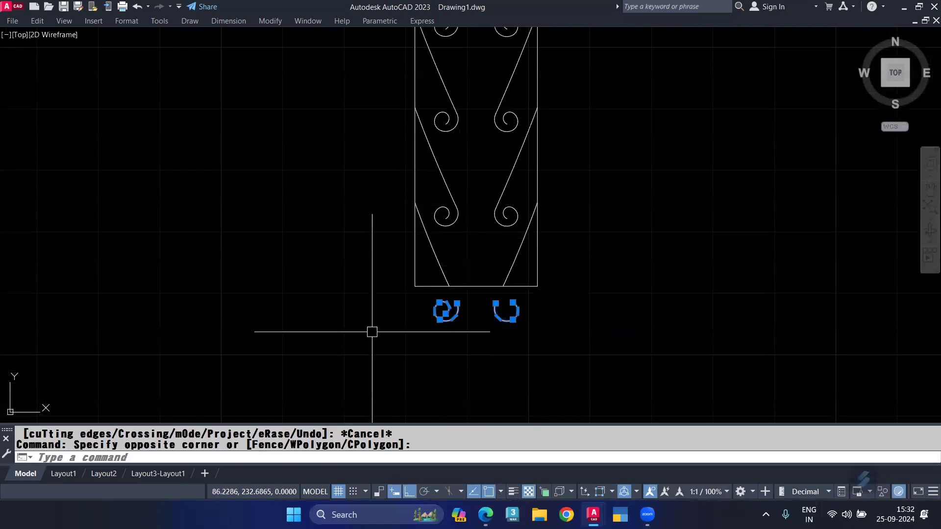
{"action": "key", "text": "Delete"}
{"action": "scroll", "coordinate": [478, 193], "scroll_direction": "down", "scroll_amount": 3}
{"action": "left_click", "coordinate": [394, 108]}
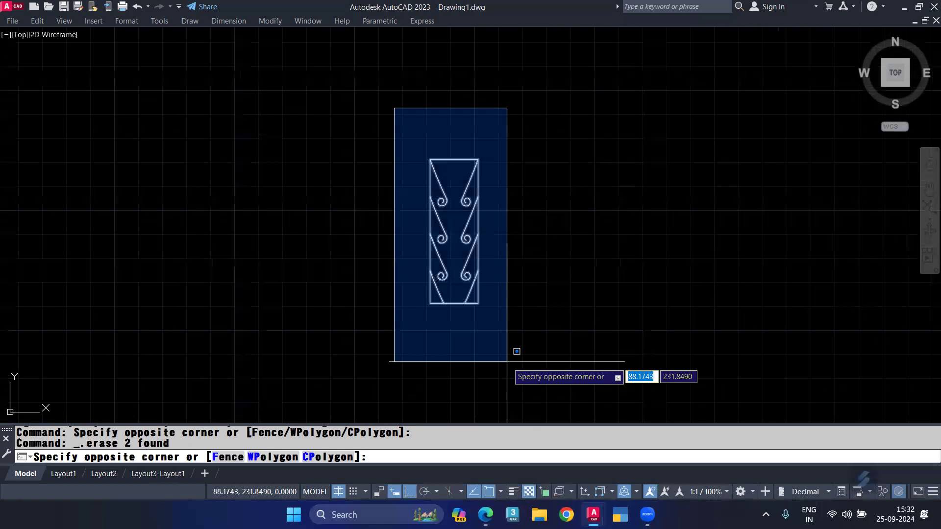
{"action": "left_click", "coordinate": [507, 362]}
{"action": "type", "text": "B"}
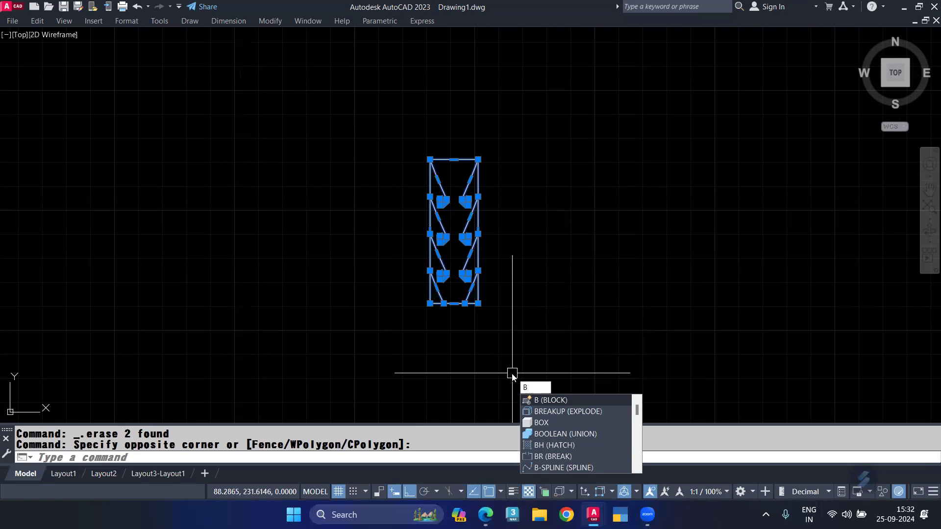
Step: Name the new block 'point' with its base point at the rectangle's bottom-right corner
{"action": "key", "text": "Return"}
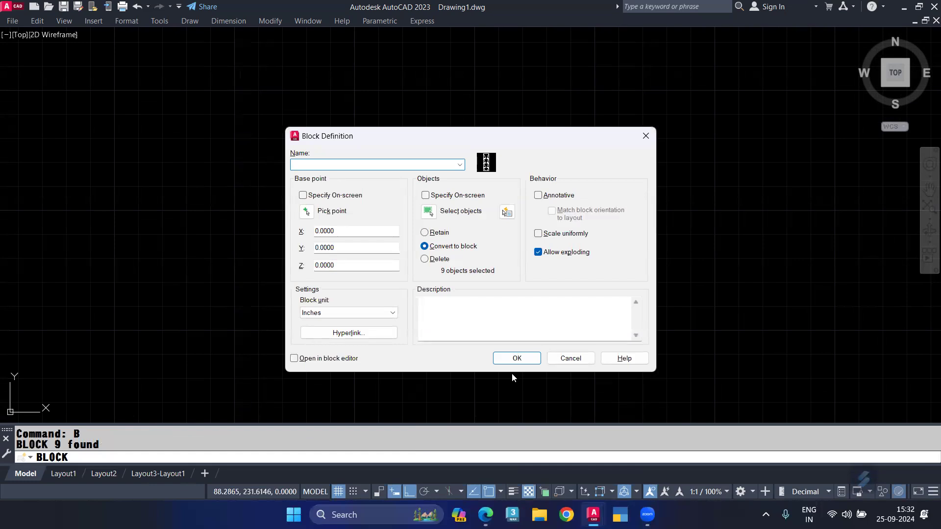
{"action": "type", "text": "poin"}
{"action": "left_click", "coordinate": [306, 211]}
{"action": "scroll", "coordinate": [454, 305], "scroll_direction": "up", "scroll_amount": 2}
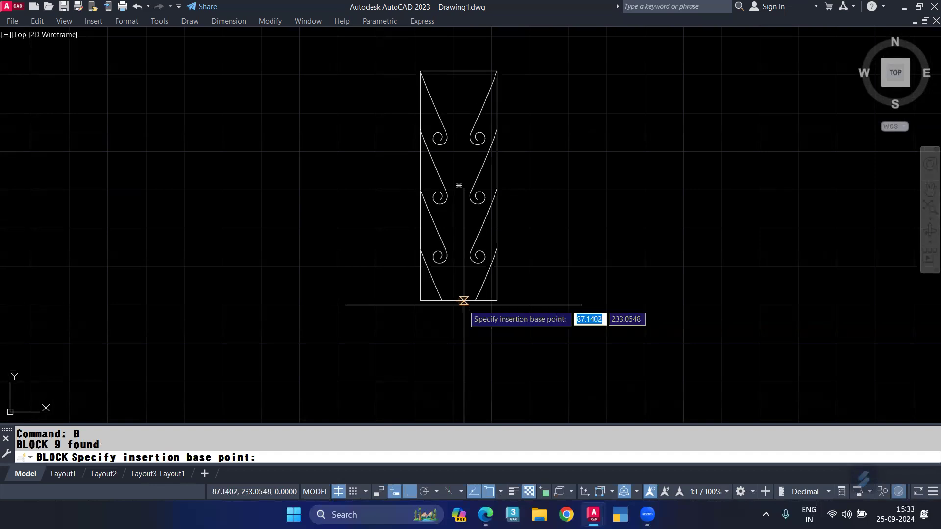
{"action": "scroll", "coordinate": [461, 301], "scroll_direction": "up", "scroll_amount": 4}
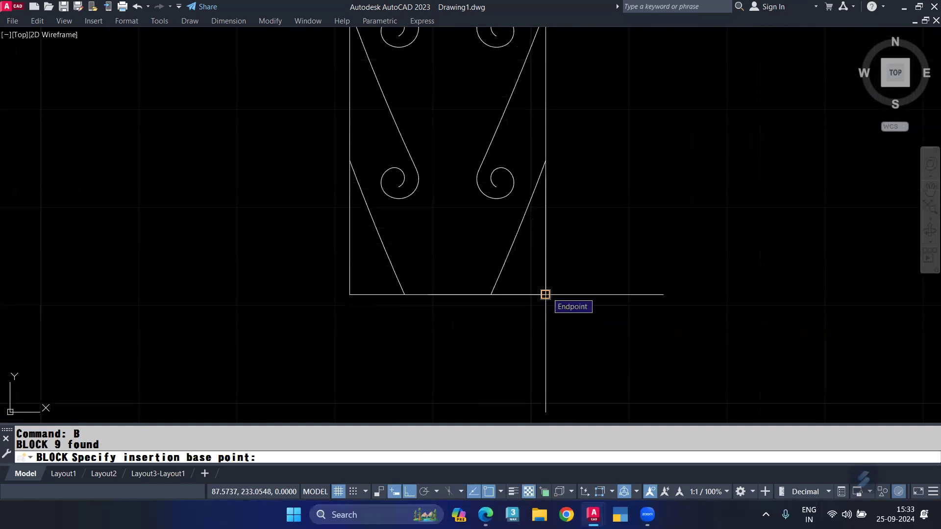
{"action": "left_click", "coordinate": [545, 295]}
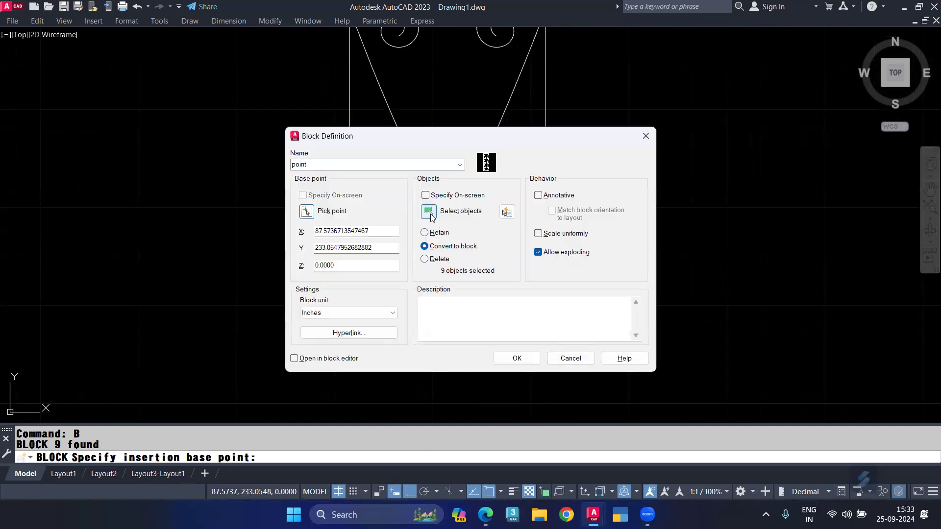
Step: Window-select all nine panel objects and create the block
{"action": "left_click", "coordinate": [430, 212]}
{"action": "scroll", "coordinate": [431, 214], "scroll_direction": "down", "scroll_amount": 6}
{"action": "scroll", "coordinate": [430, 214], "scroll_direction": "down", "scroll_amount": 4}
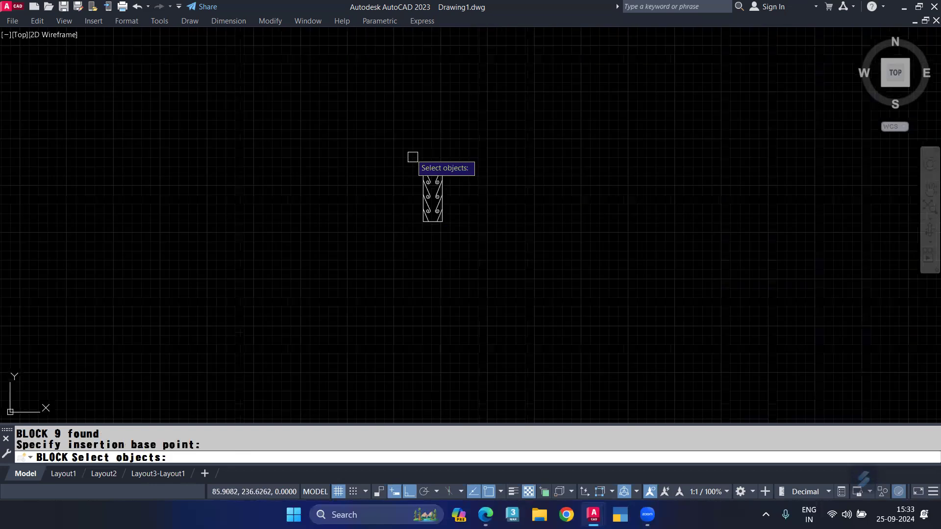
{"action": "left_click", "coordinate": [412, 157]}
{"action": "left_click", "coordinate": [463, 243]}
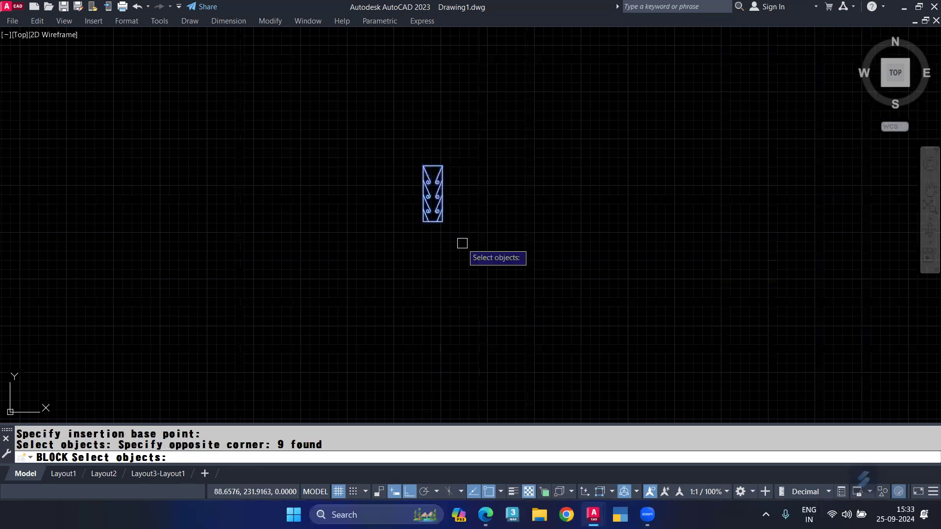
{"action": "key", "text": "Return"}
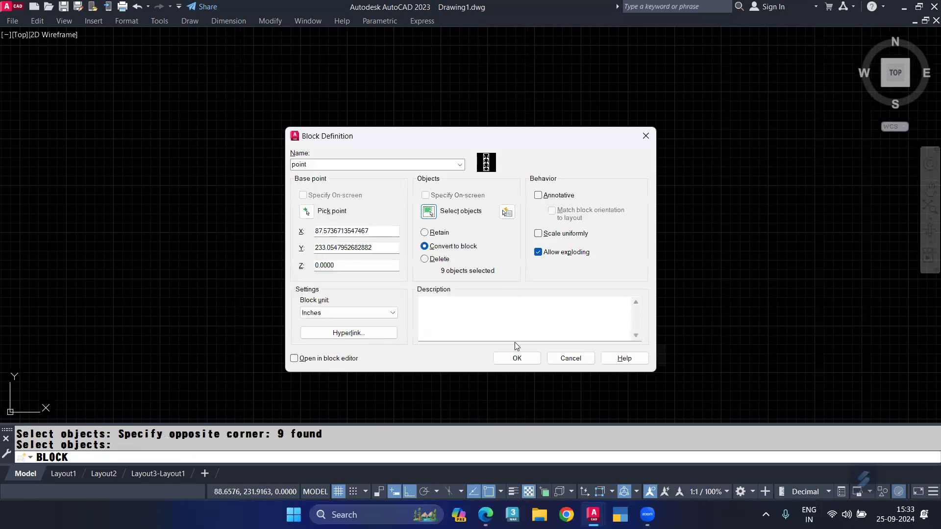
{"action": "left_click", "coordinate": [518, 360]}
{"action": "scroll", "coordinate": [441, 269], "scroll_direction": "up", "scroll_amount": 2}
{"action": "scroll", "coordinate": [424, 201], "scroll_direction": "up", "scroll_amount": 2}
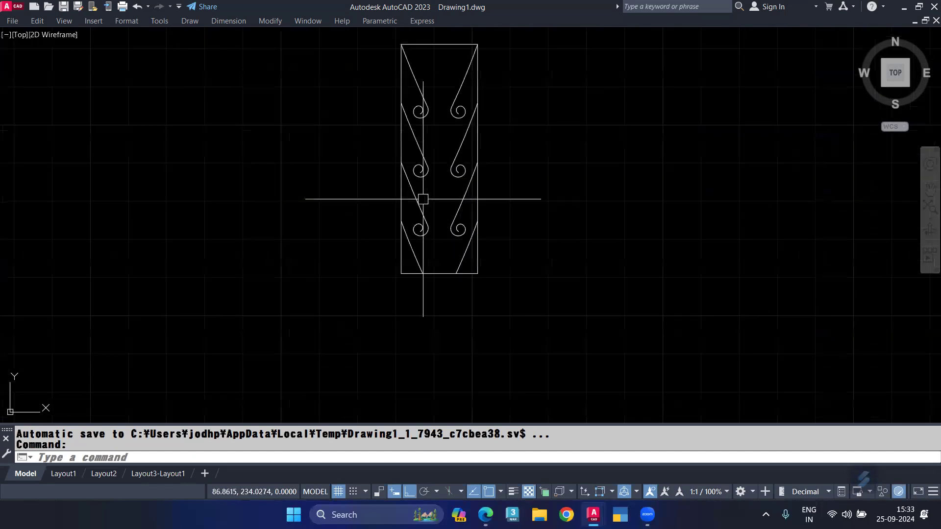
{"action": "scroll", "coordinate": [488, 243], "scroll_direction": "up", "scroll_amount": 2}
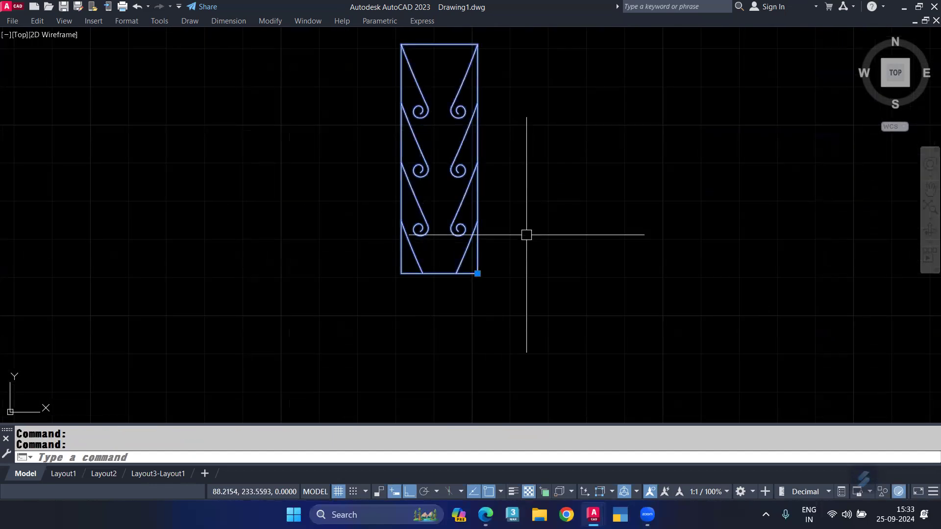
Step: Delete the panel and draw a long horizontal line across the drawing
{"action": "key", "text": "Delete"}
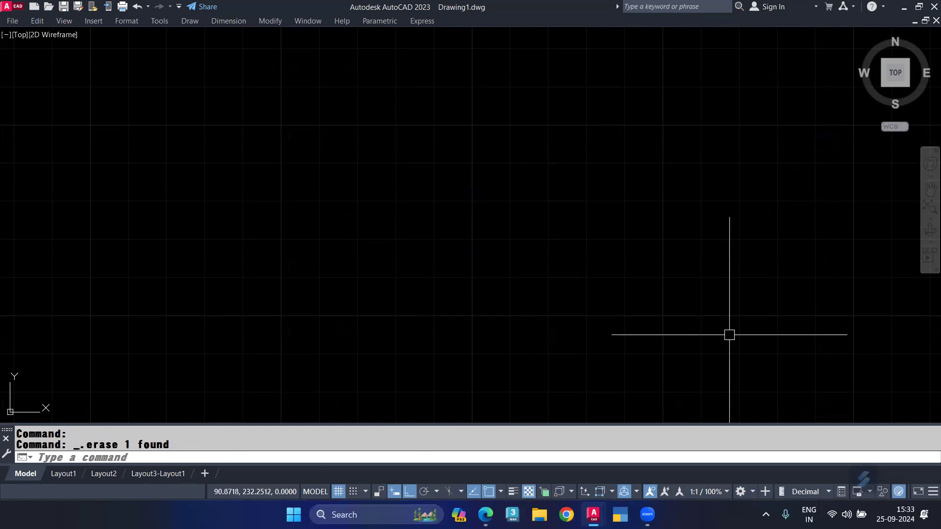
{"action": "type", "text": "L"}
{"action": "key", "text": "Return"}
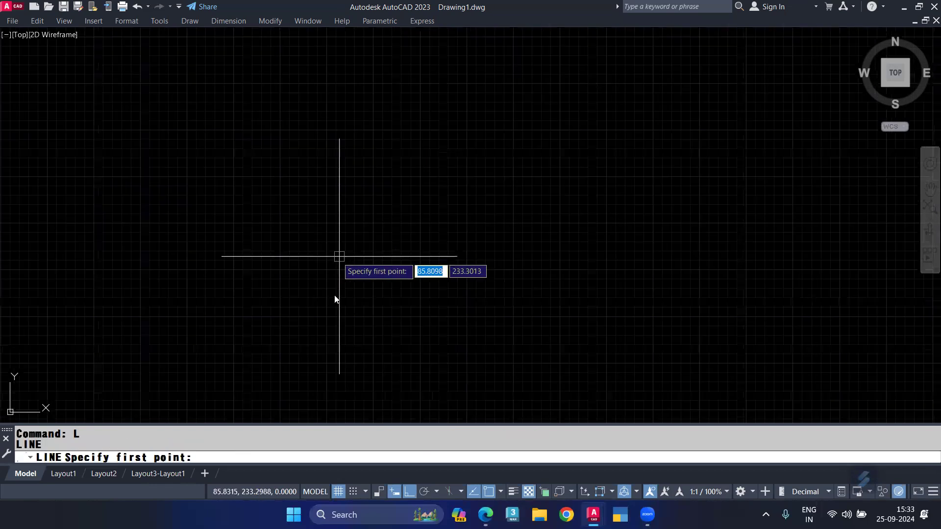
{"action": "left_click", "coordinate": [191, 266]}
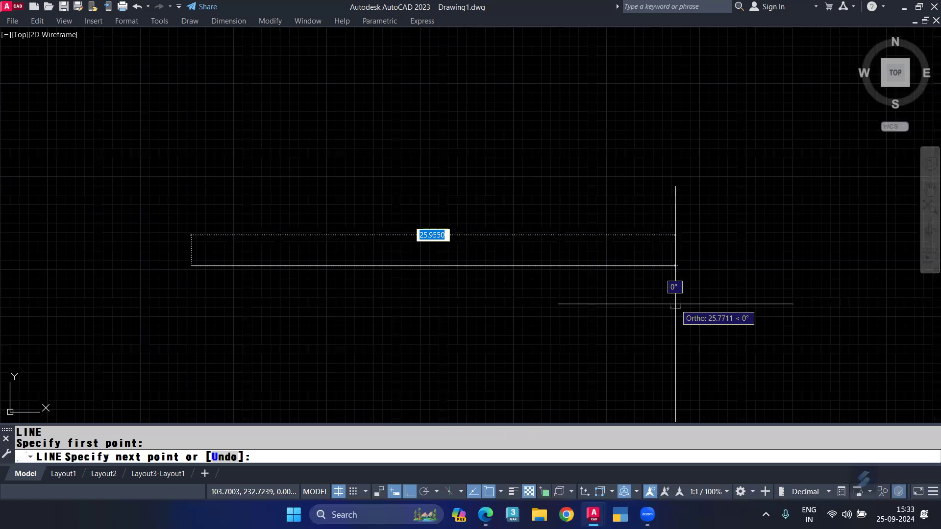
{"action": "left_click", "coordinate": [802, 291]}
{"action": "key", "text": "Return"}
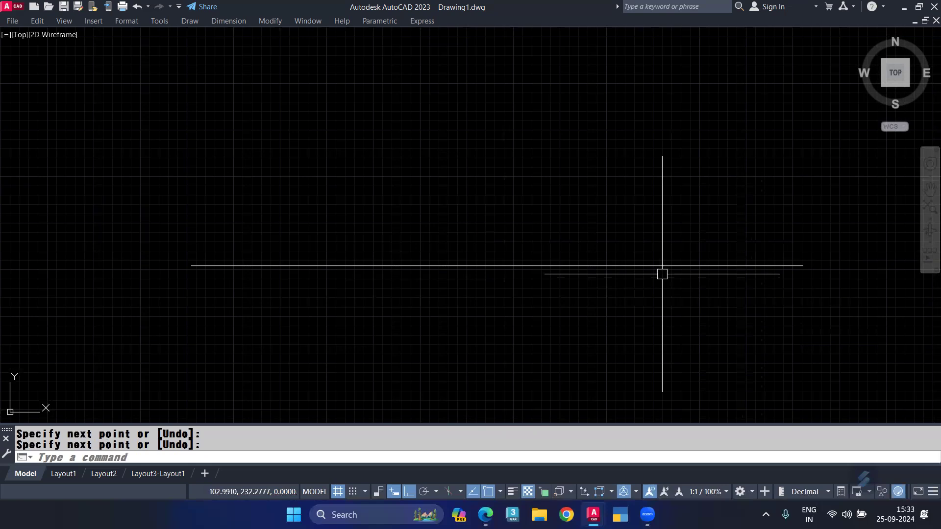
Step: Measure the line with aligned 'point' blocks every 10 units
{"action": "type", "text": "ME"}
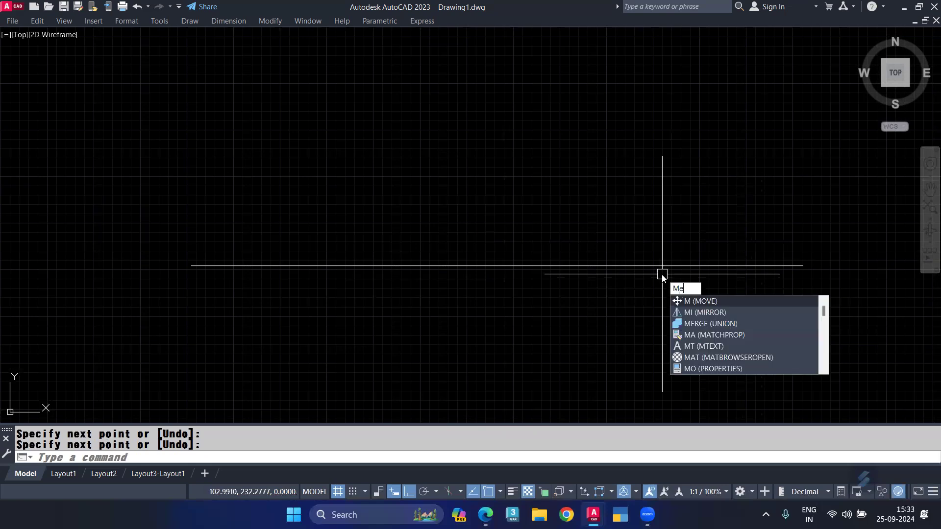
{"action": "key", "text": "Return"}
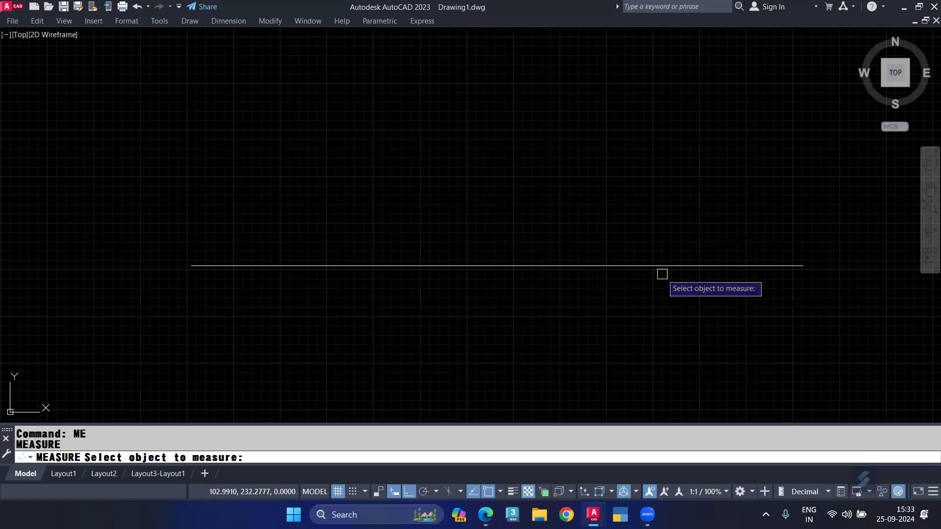
{"action": "left_click", "coordinate": [512, 266]}
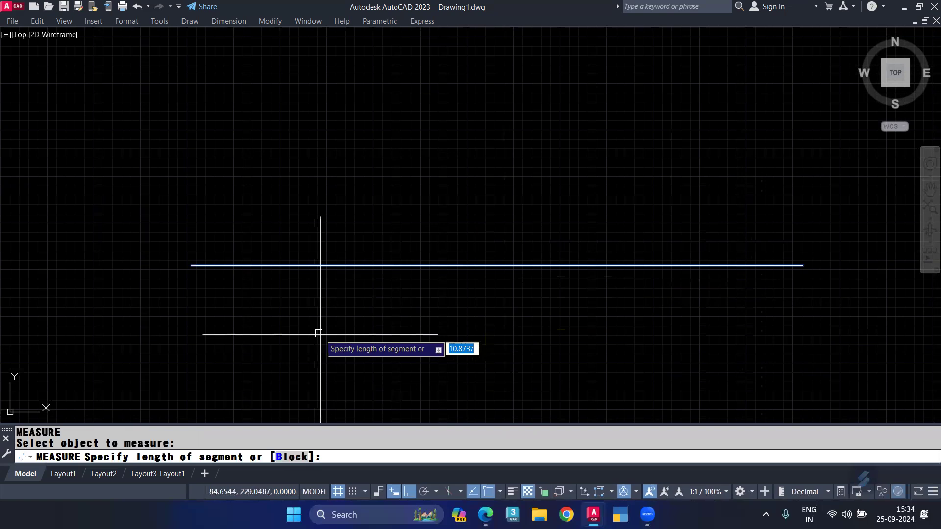
{"action": "left_click", "coordinate": [291, 457]}
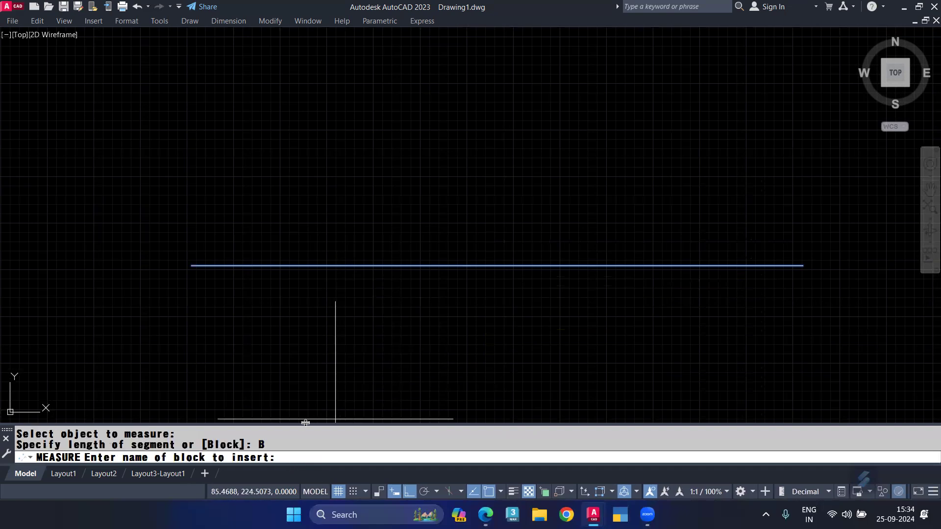
{"action": "type", "text": "poi"}
{"action": "type", "text": "nt"}
{"action": "key", "text": "Return"}
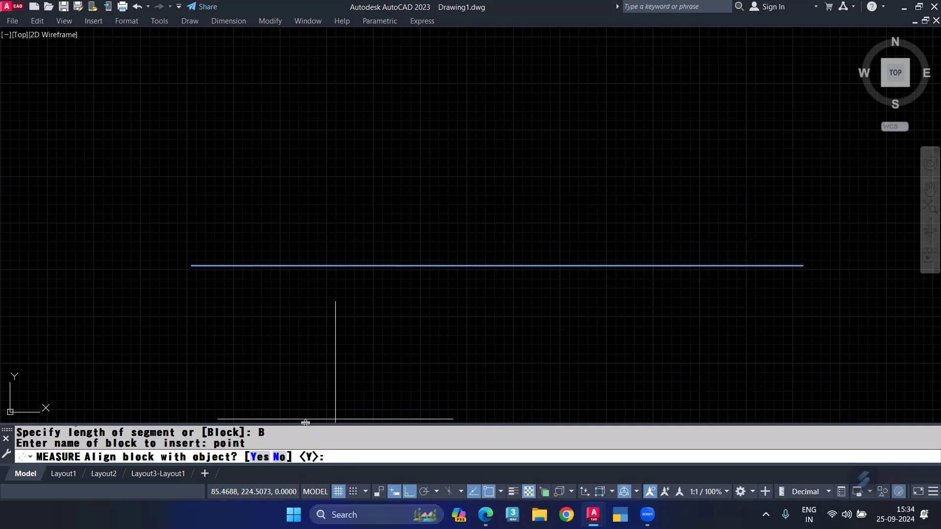
{"action": "key", "text": "Return"}
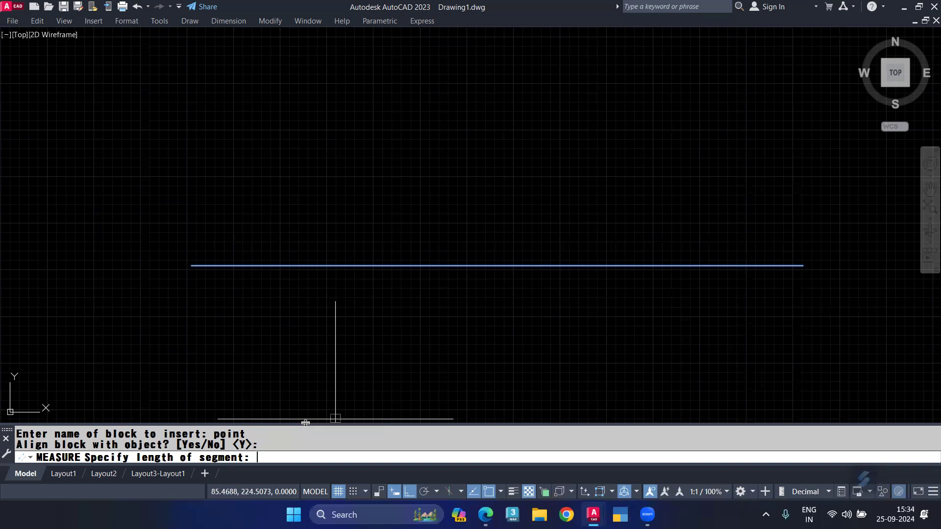
{"action": "type", "text": "1"}
{"action": "type", "text": "0"}
{"action": "key", "text": "Return"}
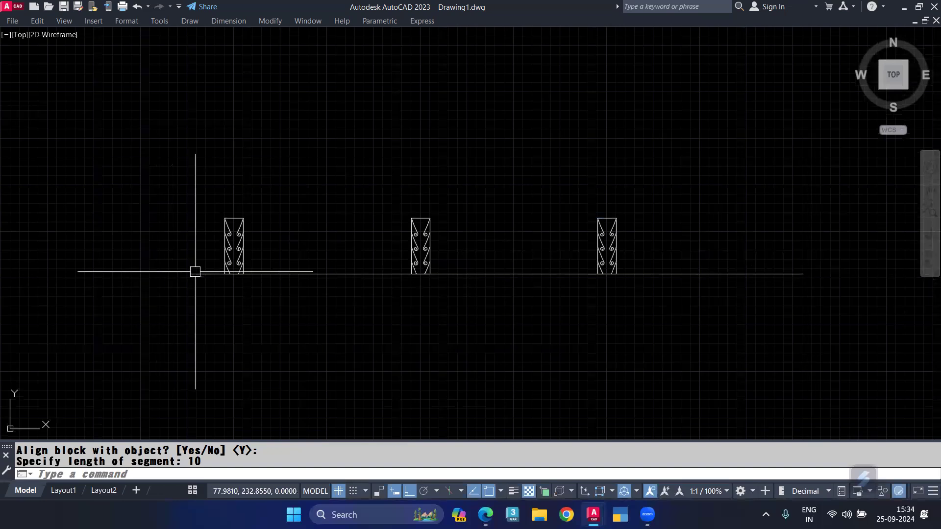
{"action": "middle_click_drag", "start_coordinate": [241, 307], "coordinate": [231, 307]}
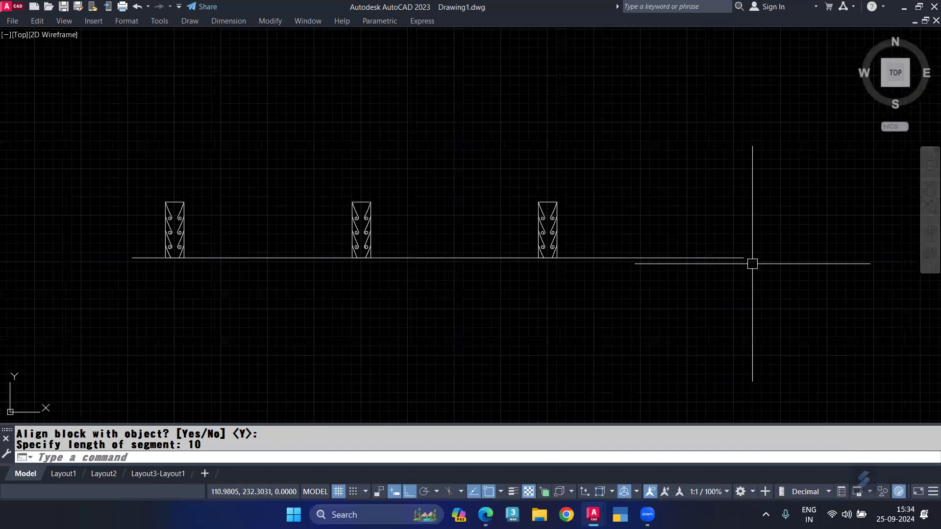
Step: Measure with DI from the line's right endpoint to the nearest point block, reading 10 units
{"action": "type", "text": "di"}
{"action": "key", "text": "Return"}
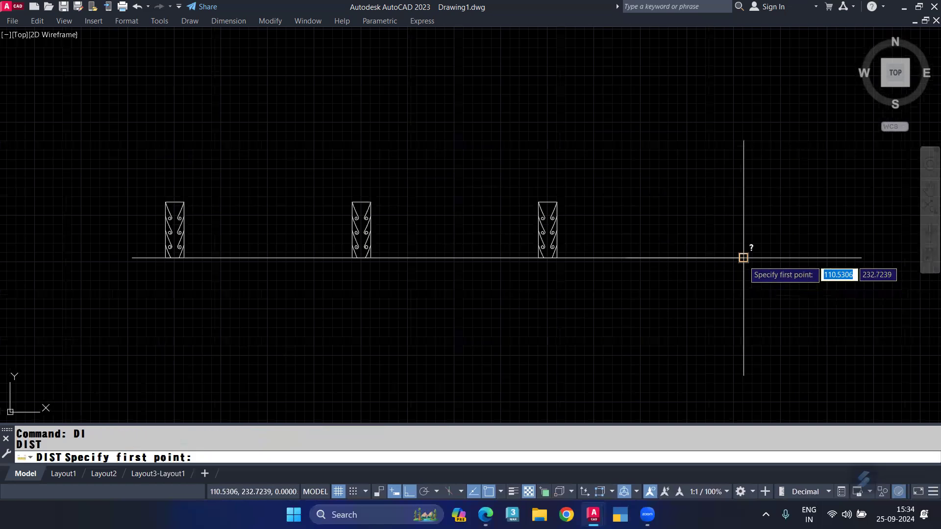
{"action": "left_click", "coordinate": [744, 258]}
{"action": "scroll", "coordinate": [642, 300], "scroll_direction": "up", "scroll_amount": 4}
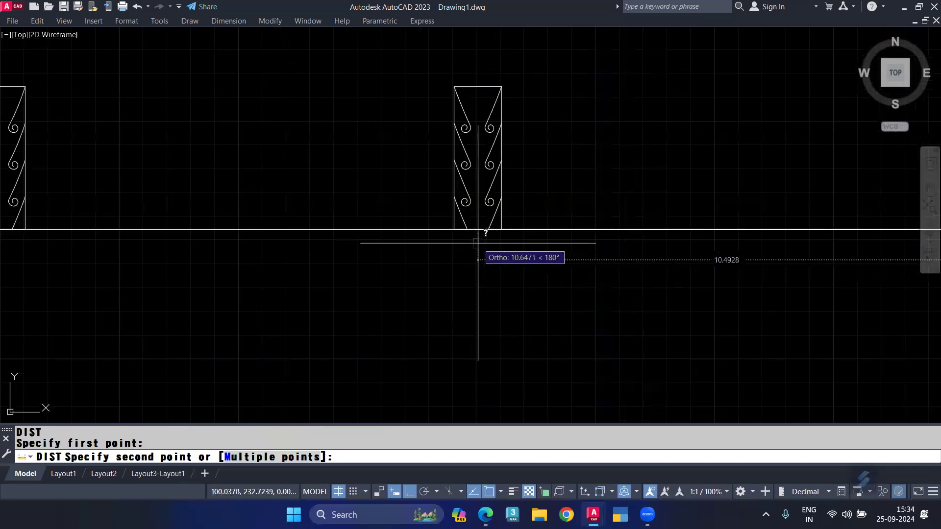
{"action": "scroll", "coordinate": [501, 230], "scroll_direction": "up", "scroll_amount": 4}
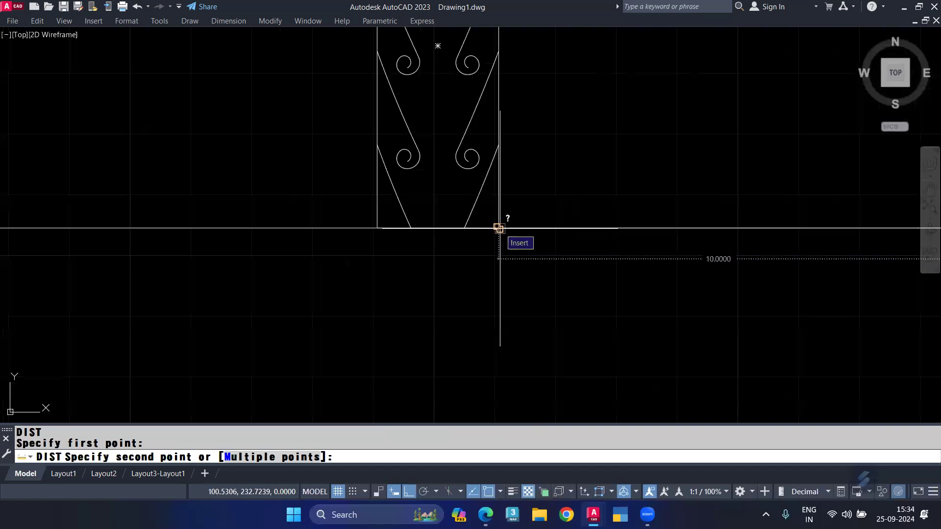
{"action": "left_click", "coordinate": [499, 229]}
{"action": "scroll", "coordinate": [489, 246], "scroll_direction": "down", "scroll_amount": 5}
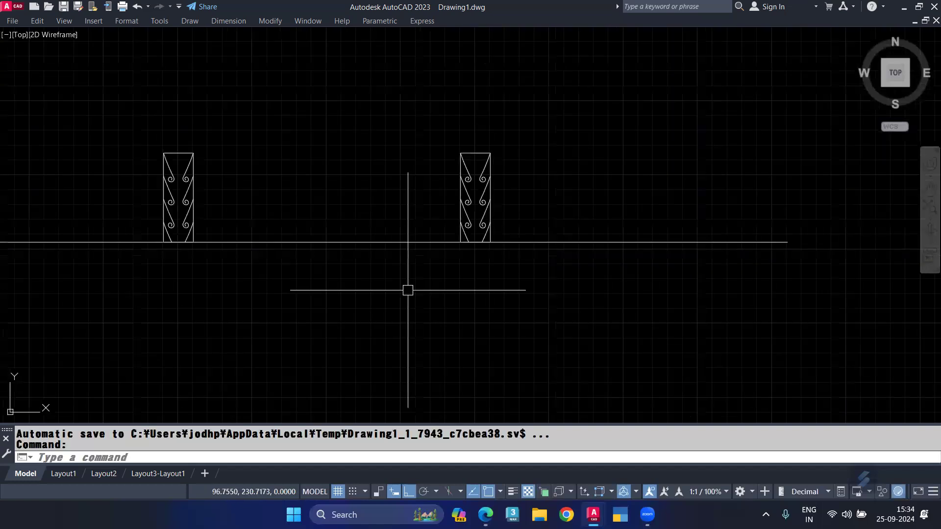
{"action": "middle_click_drag", "start_coordinate": [408, 290], "coordinate": [447, 288]}
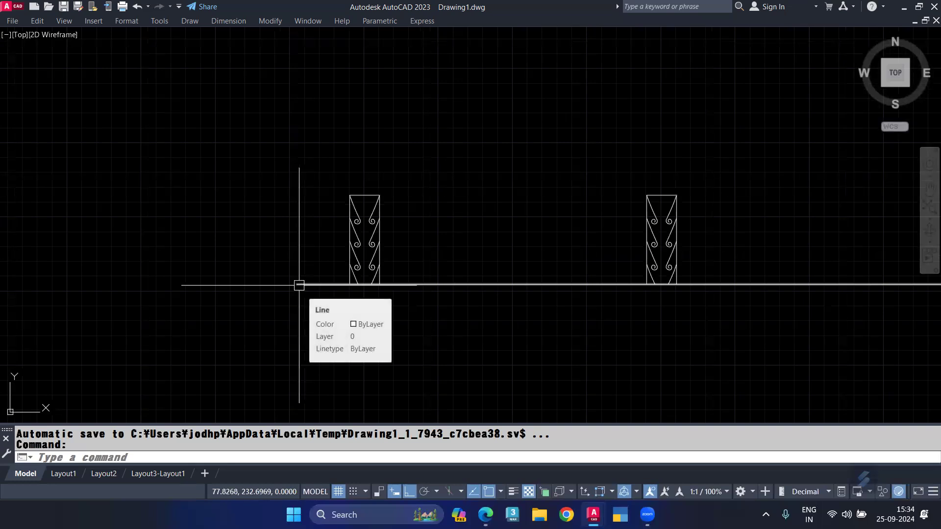
{"action": "scroll", "coordinate": [299, 286], "scroll_direction": "down", "scroll_amount": 2}
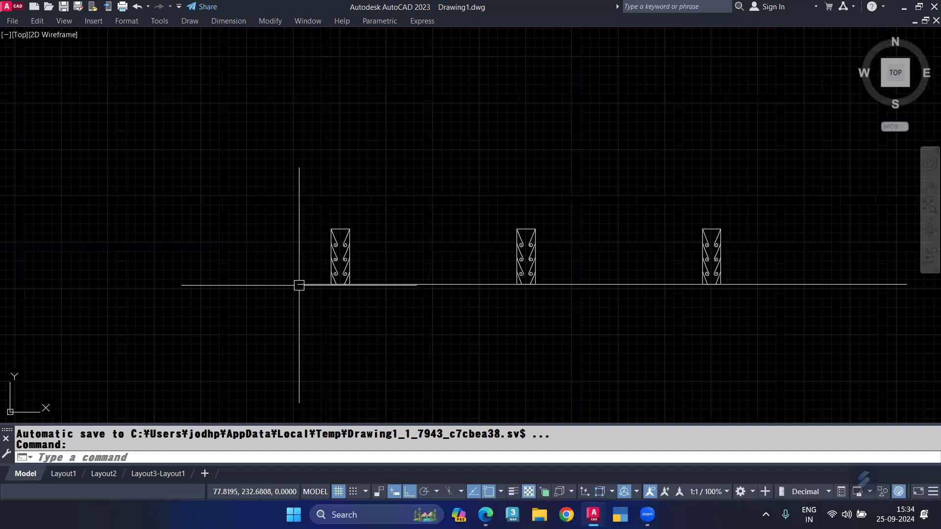
{"action": "scroll", "coordinate": [299, 285], "scroll_direction": "down", "scroll_amount": 2}
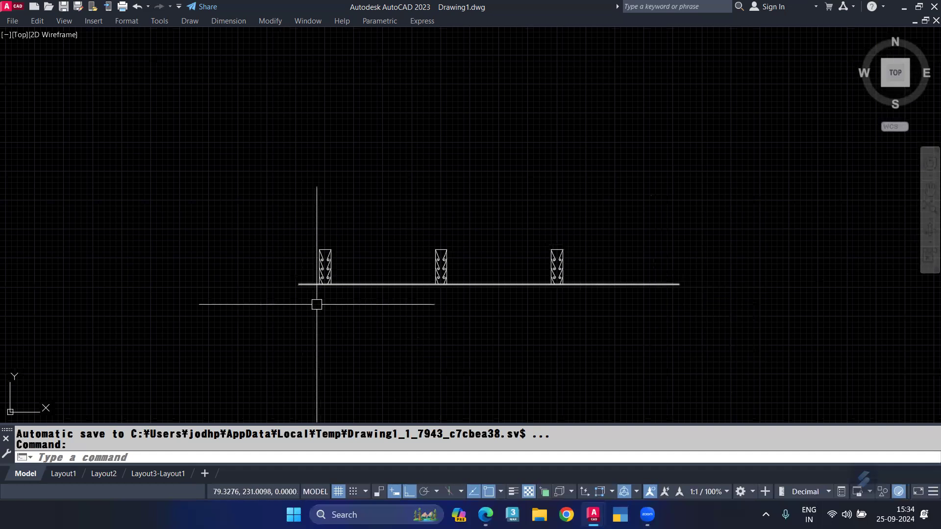
Step: Undo the distance check and start MEASURE on the horizontal line using the Block option
{"action": "key", "text": "ctrl+z"}
{"action": "key", "text": "ctrl+z"}
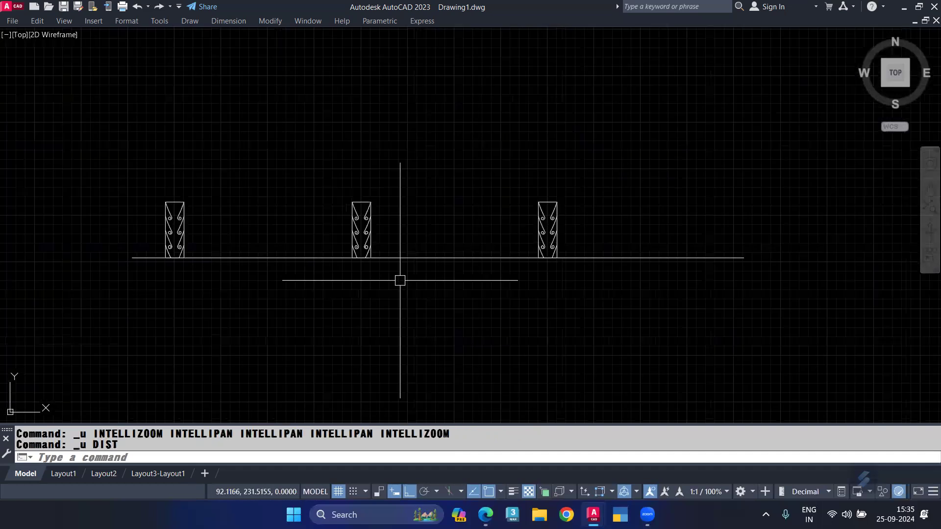
{"action": "key", "text": "ctrl+z"}
{"action": "type", "text": "me"}
{"action": "key", "text": "Return"}
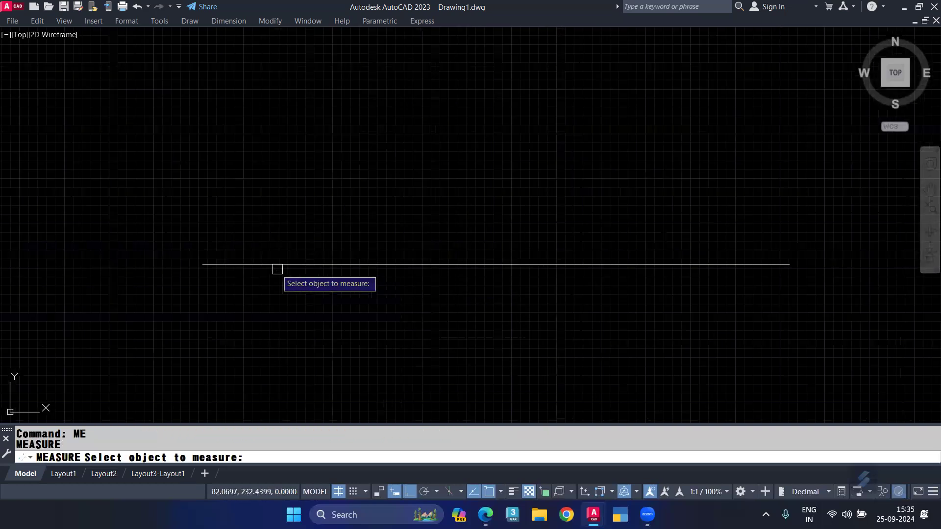
{"action": "left_click", "coordinate": [273, 264]}
{"action": "type", "text": "B"}
{"action": "key", "text": "Return"}
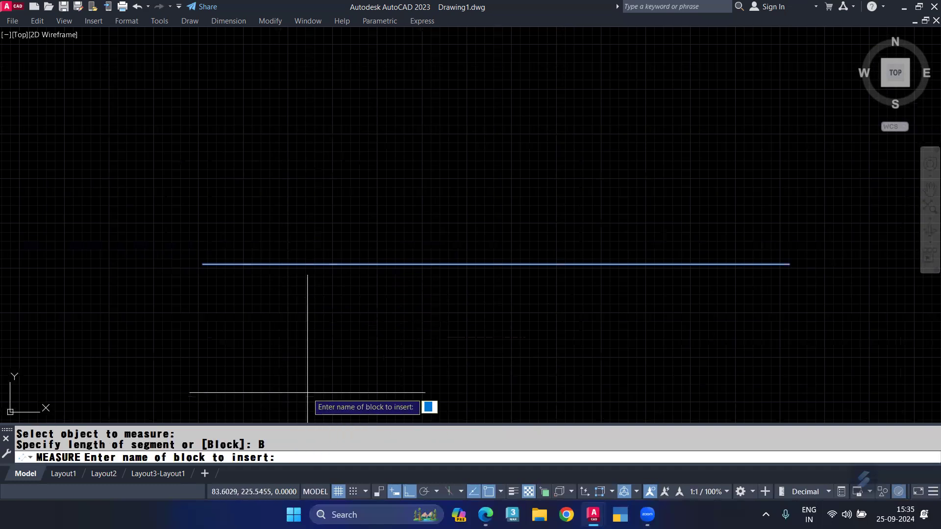
Step: Place aligned 'point' blocks every 6 units along the line
{"action": "type", "text": "6"}
{"action": "key", "text": "BackSpace"}
{"action": "type", "text": "poim"}
{"action": "key", "text": "BackSpace"}
{"action": "type", "text": "nt"}
{"action": "key", "text": "Return"}
{"action": "key", "text": "Return"}
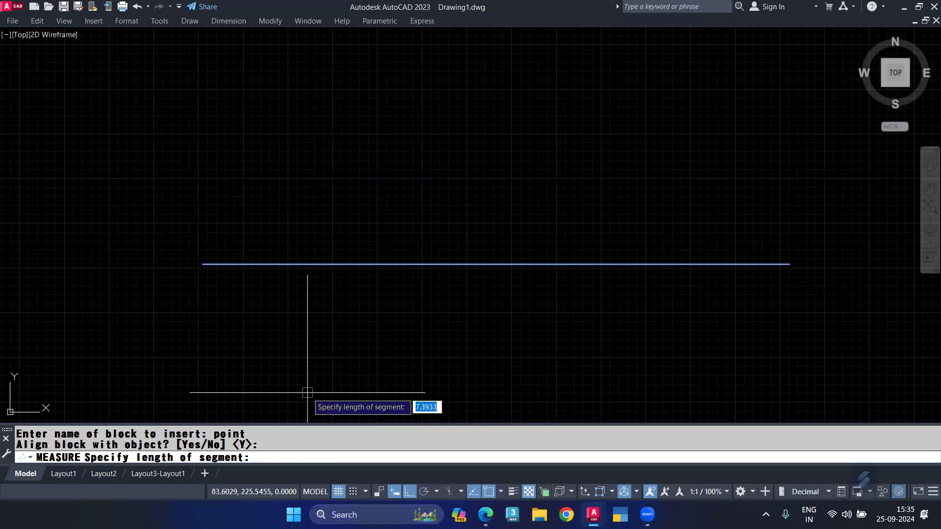
{"action": "type", "text": "6"}
{"action": "key", "text": "Return"}
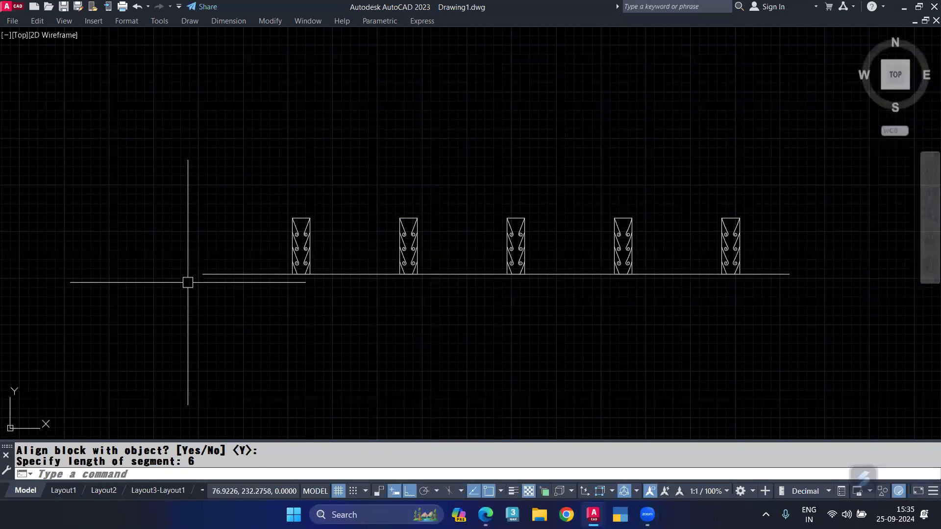
Step: Start a new distance check with DI
{"action": "scroll", "coordinate": [196, 270], "scroll_direction": "up", "scroll_amount": 4}
{"action": "type", "text": "Di"}
{"action": "key", "text": "Return"}
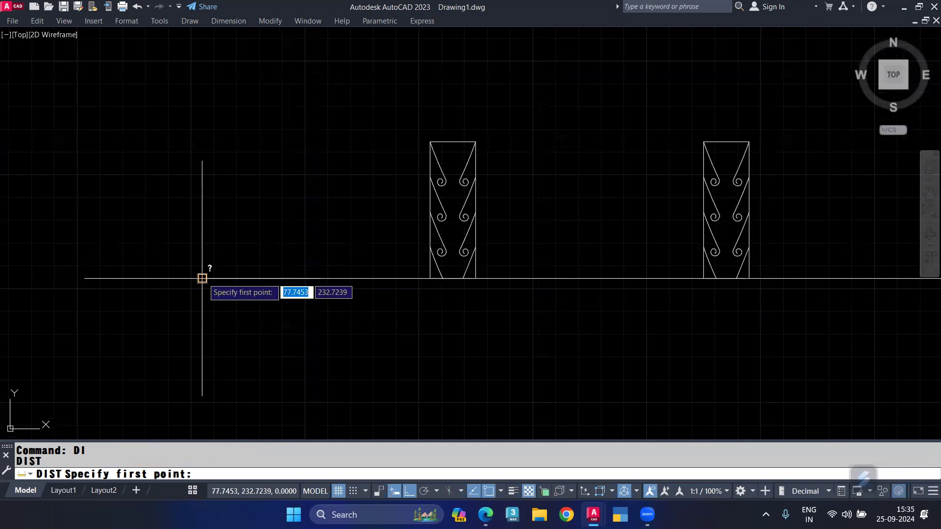
Step: Measure from the line's left endpoint to the first block's insertion point, reading 6 units
{"action": "left_click", "coordinate": [202, 277]}
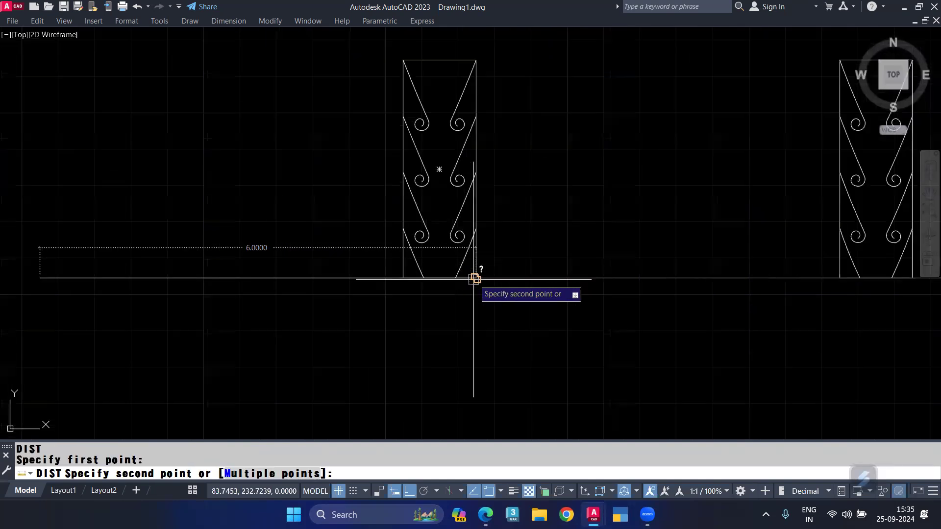
{"action": "scroll", "coordinate": [474, 278], "scroll_direction": "up", "scroll_amount": 4}
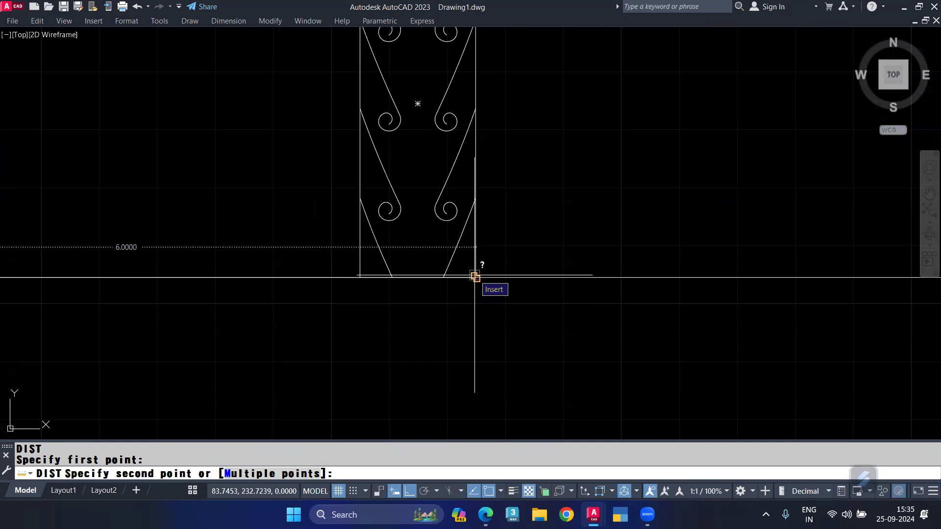
{"action": "left_click", "coordinate": [475, 277]}
{"action": "scroll", "coordinate": [476, 301], "scroll_direction": "down", "scroll_amount": 3}
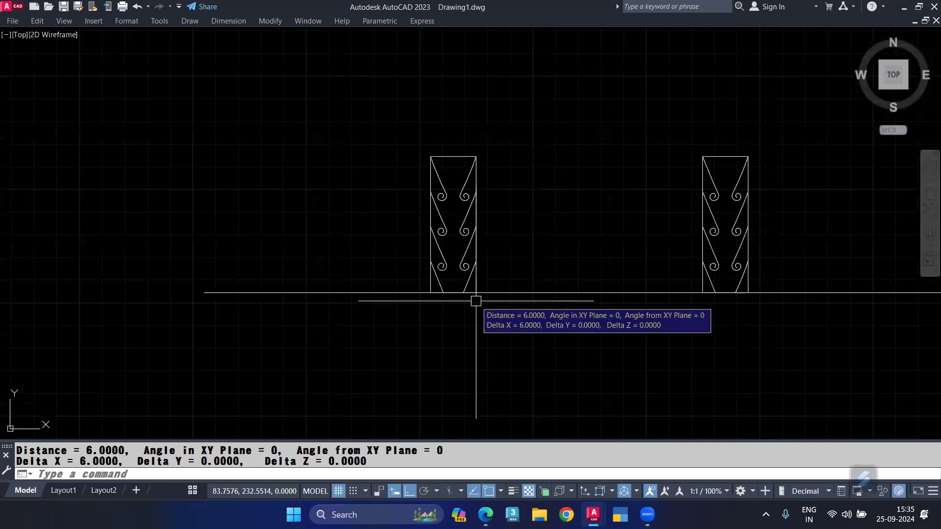
{"action": "scroll", "coordinate": [465, 339], "scroll_direction": "down", "scroll_amount": 4}
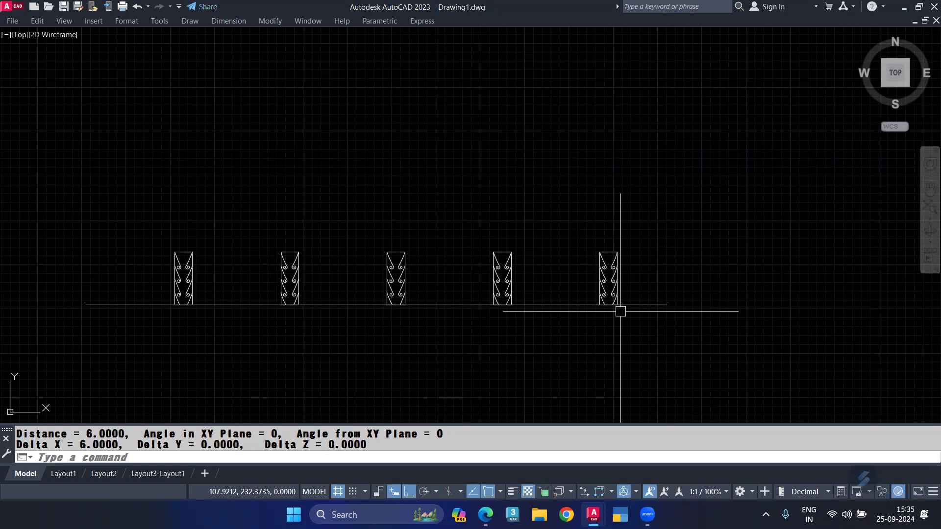
Step: Window-select the five blocks and start DIVIDE on the horizontal line with the Block option
{"action": "left_click", "coordinate": [638, 223]}
{"action": "left_click", "coordinate": [185, 293]}
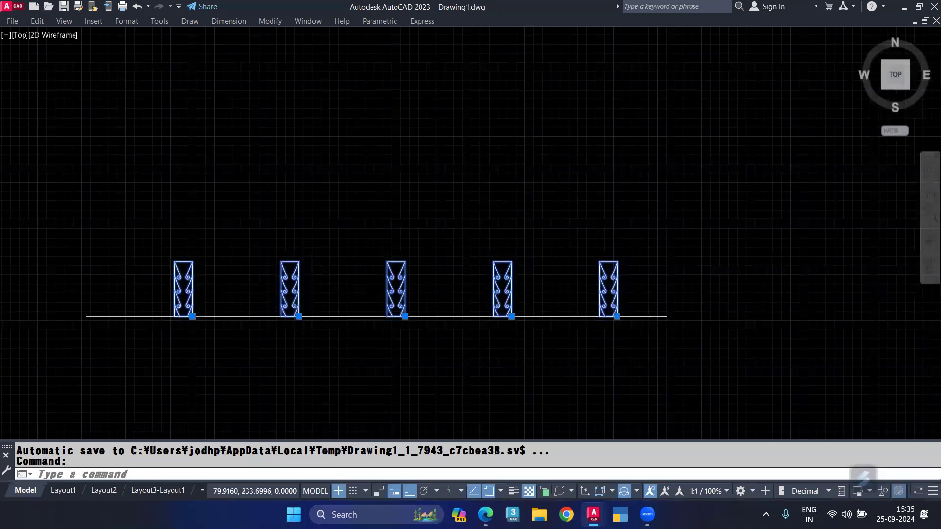
{"action": "type", "text": "D"}
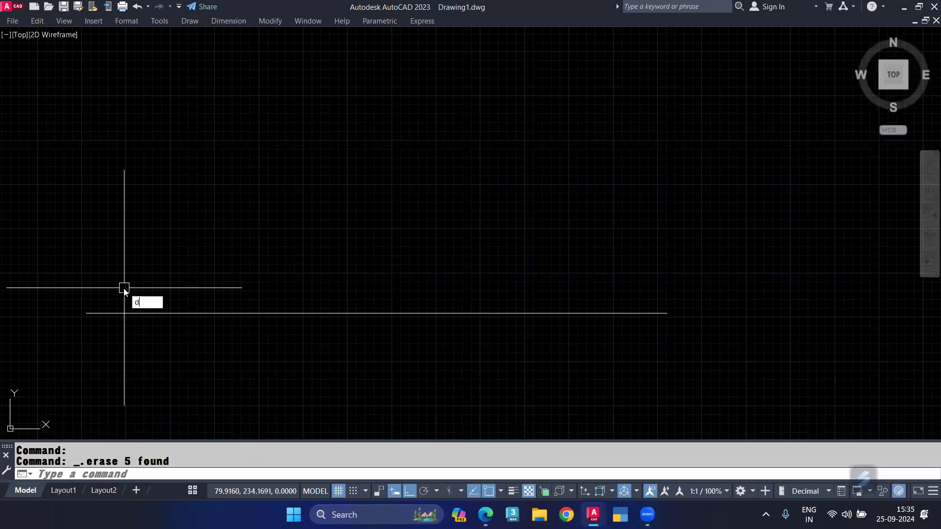
{"action": "type", "text": "IV"}
{"action": "left_click", "coordinate": [160, 318]}
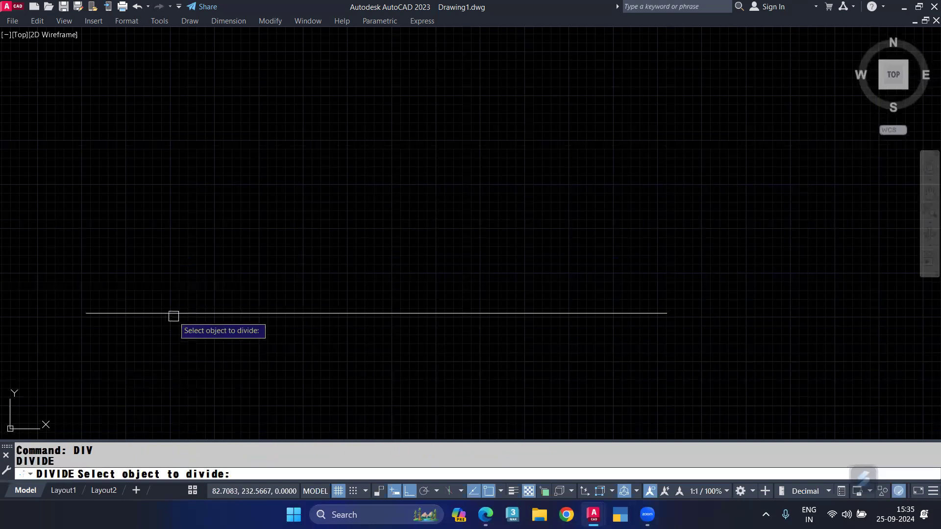
{"action": "left_click", "coordinate": [306, 473]}
{"action": "type", "text": "B"}
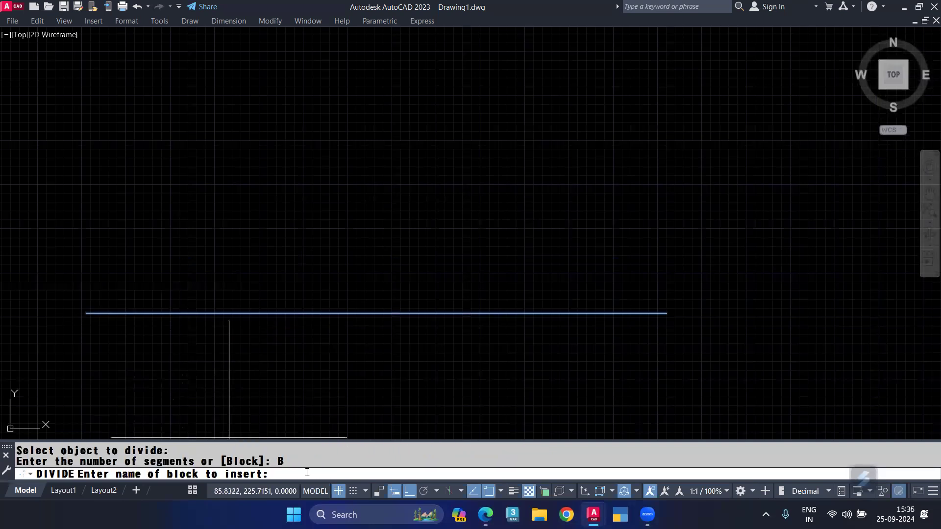
Step: Divide the line into 7 parts with aligned 'point' blocks and show the F2 command history
{"action": "type", "text": "point"}
{"action": "key", "text": "Return"}
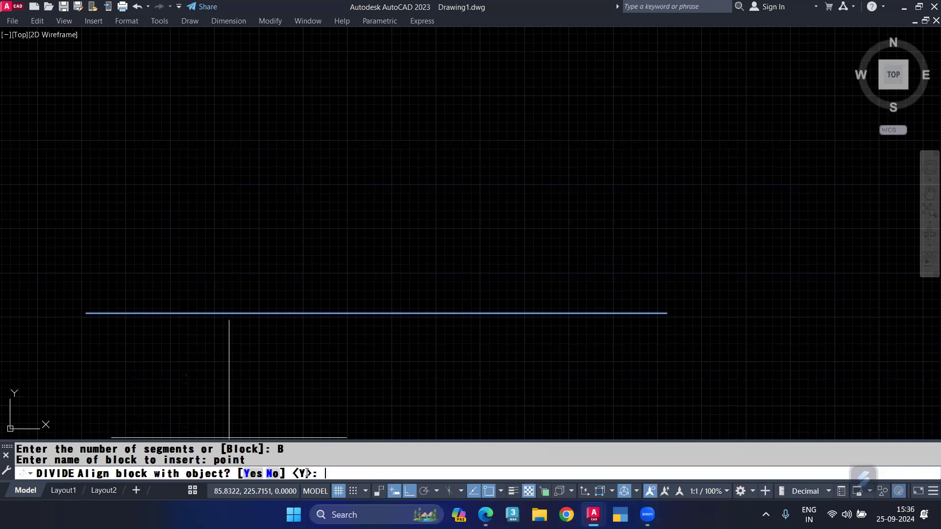
{"action": "key", "text": "Return"}
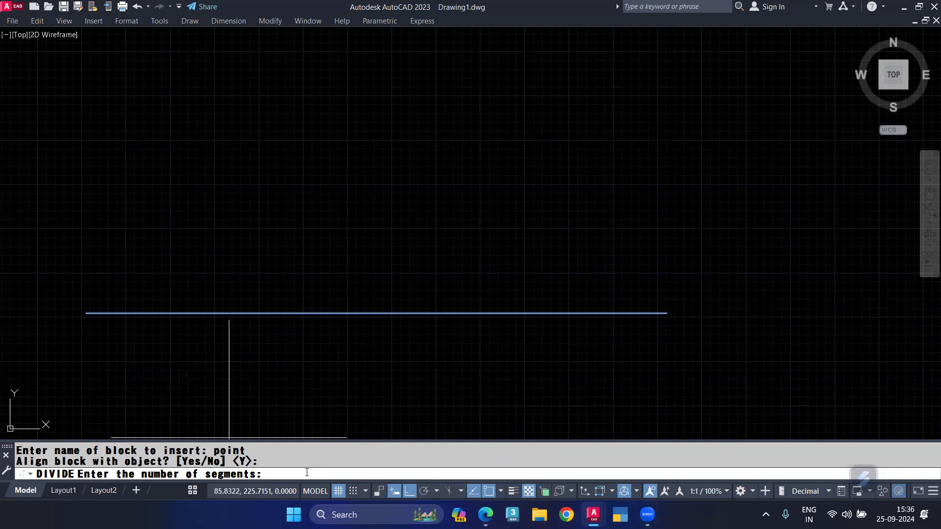
{"action": "type", "text": "7"}
{"action": "key", "text": "Return"}
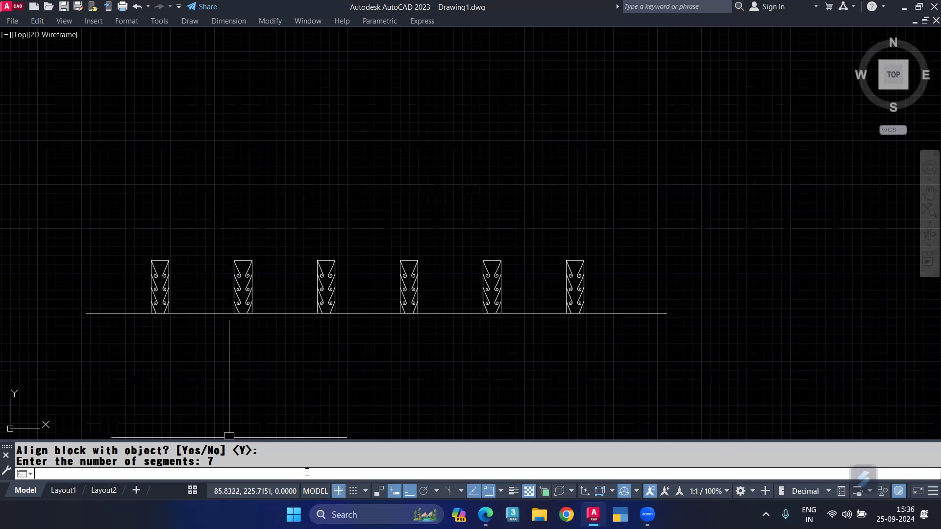
{"action": "key", "text": "F2"}
{"action": "scroll", "coordinate": [99, 250], "scroll_direction": "up", "scroll_amount": 3}
Step: Copy the MEASURE command history into the Google Docs note on a new line
{"action": "scroll", "coordinate": [99, 250], "scroll_direction": "up", "scroll_amount": 1}
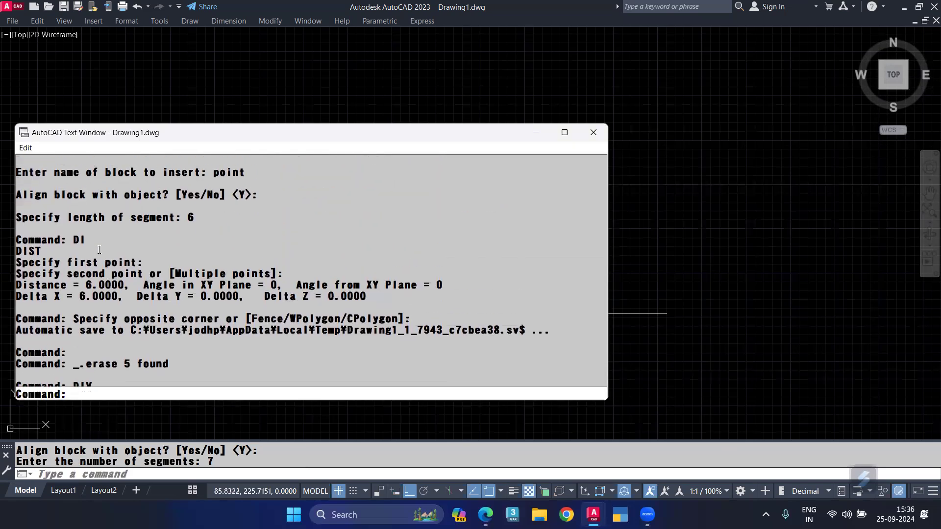
{"action": "scroll", "coordinate": [99, 250], "scroll_direction": "up", "scroll_amount": 2}
{"action": "scroll", "coordinate": [99, 250], "scroll_direction": "up", "scroll_amount": 2}
{"action": "scroll", "coordinate": [99, 250], "scroll_direction": "up", "scroll_amount": 1}
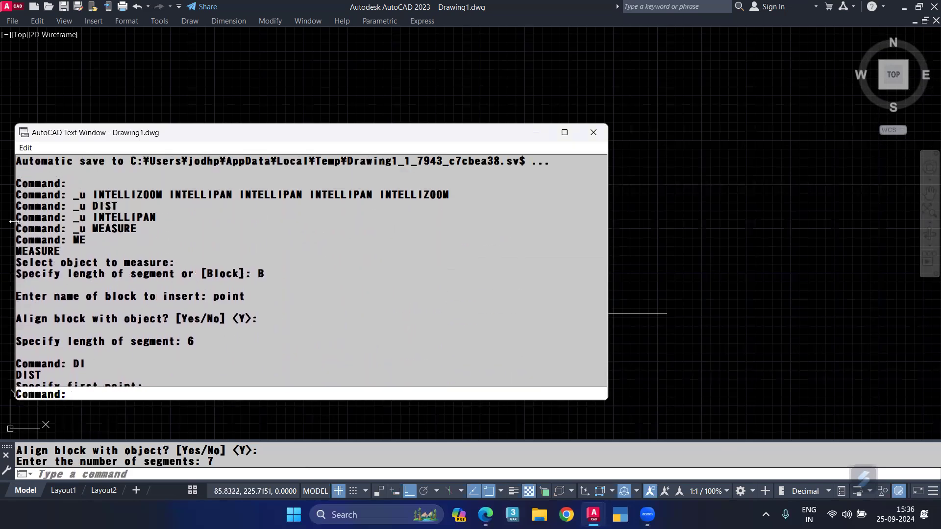
{"action": "left_click_drag", "start_coordinate": [16, 228], "coordinate": [286, 345]}
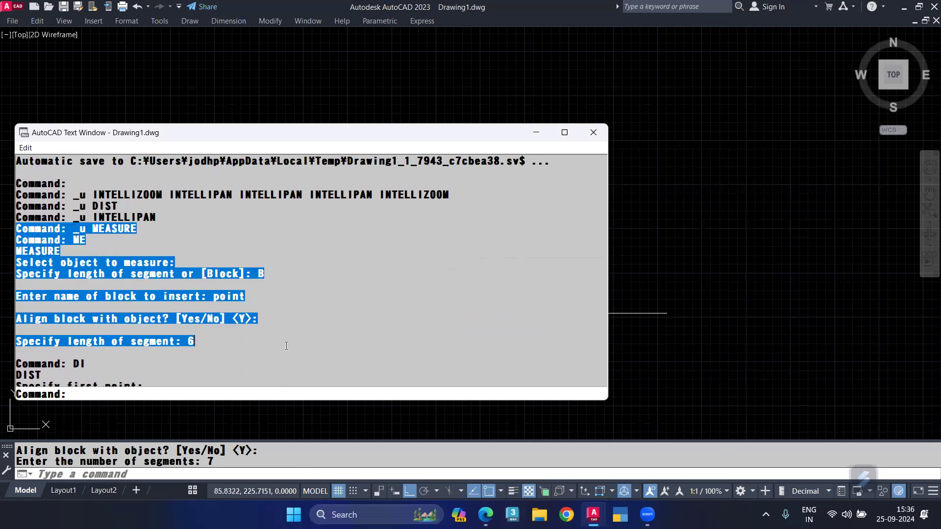
{"action": "left_click", "coordinate": [485, 515]}
{"action": "key", "text": "Return"}
{"action": "type", "text": "Command: _u MEASURE Command: ME MEASURE Select object to measure: Specify length of segment or [Block]: B  Enter name of block to insert: point  Align block with object? [Yes/No] <Y>:  Specify length of segment: 6"}
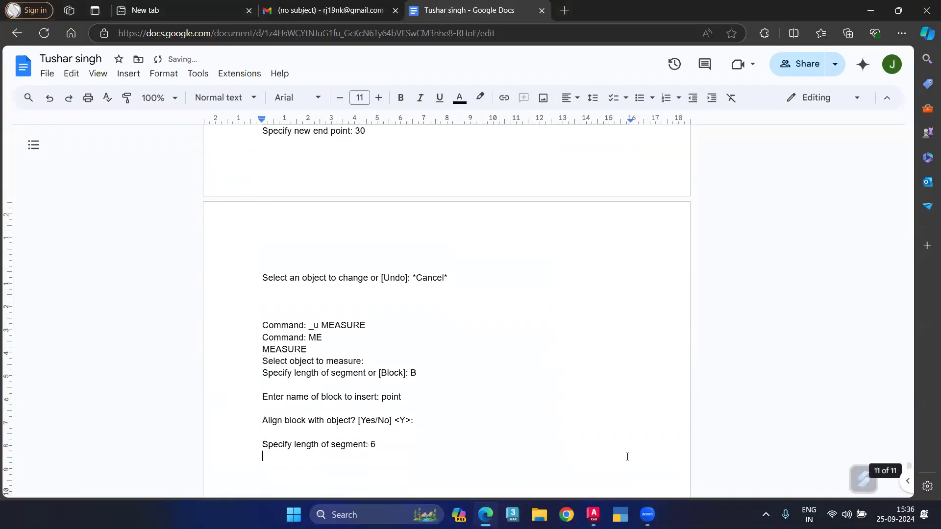
{"action": "left_click", "coordinate": [744, 450]}
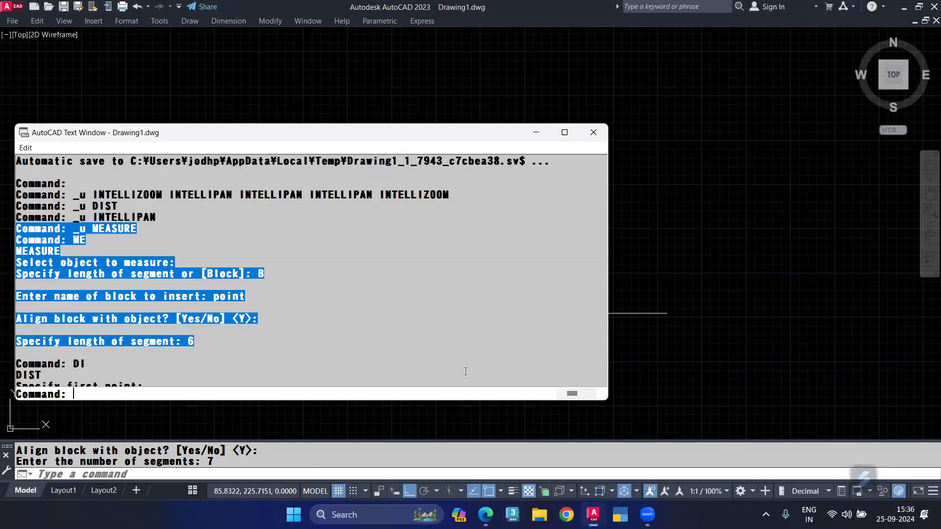
Step: Paste the DIVIDE command history below it in the note and return to Drawing1
{"action": "scroll", "coordinate": [63, 288], "scroll_direction": "down", "scroll_amount": 5}
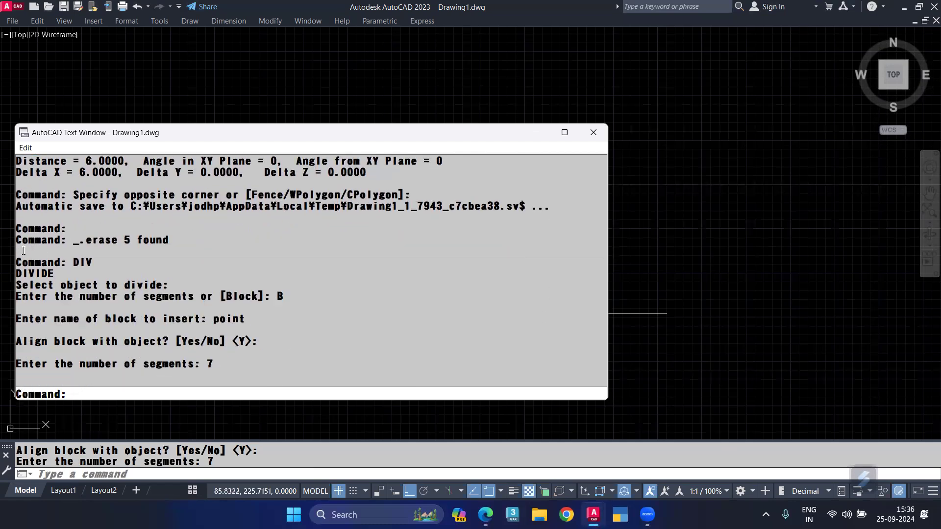
{"action": "left_click_drag", "start_coordinate": [18, 262], "coordinate": [256, 366]}
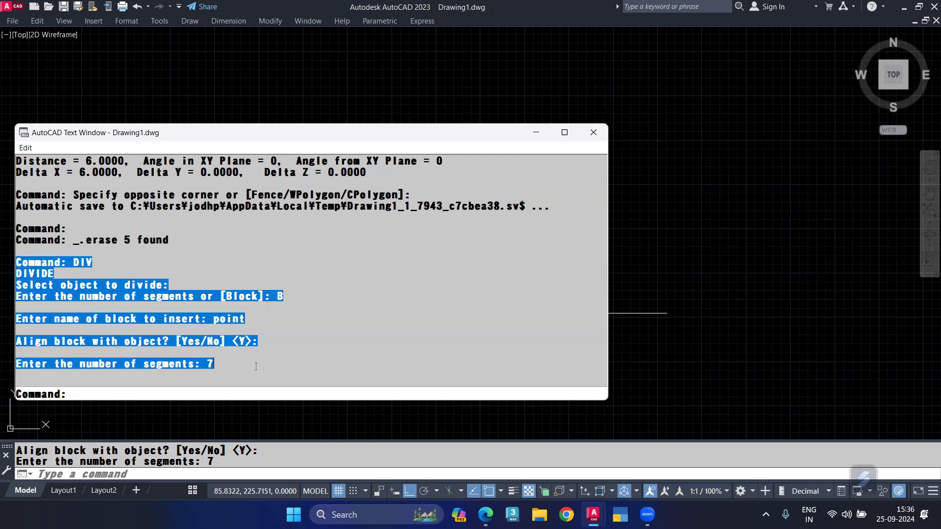
{"action": "mouse_move", "coordinate": [485, 514]}
{"action": "left_click", "coordinate": [485, 446]}
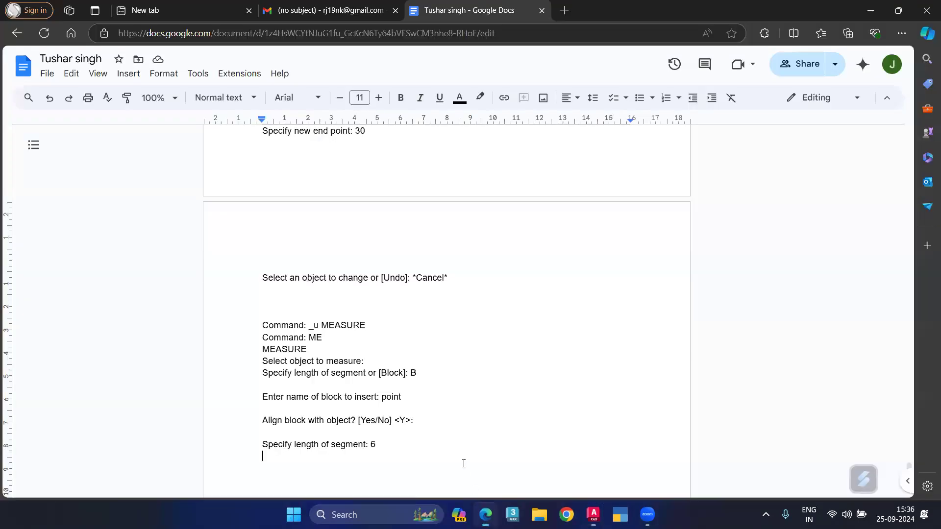
{"action": "key", "text": "Return"}
{"action": "type", "text": "Command: DIV DIVIDE Select object to divide: Enter the number of segments or [Block]: B  Enter name of block to insert: point  Align block with object? [Yes/No] <Y>:  Enter the number of segments: 7"}
{"action": "mouse_move", "coordinate": [593, 514]}
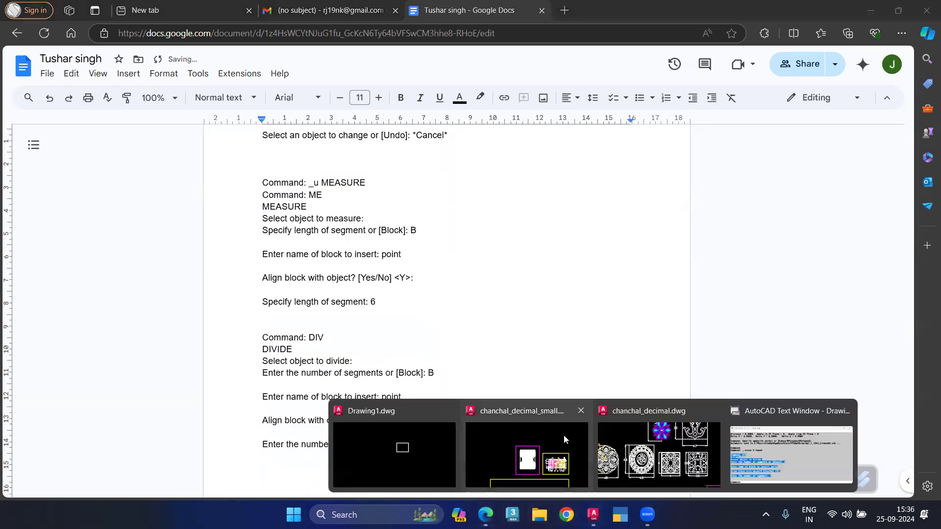
{"action": "left_click", "coordinate": [399, 447]}
{"action": "scroll", "coordinate": [554, 241], "scroll_direction": "down", "scroll_amount": 4}
Step: Erase the divided line and its point blocks
{"action": "left_click", "coordinate": [669, 210]}
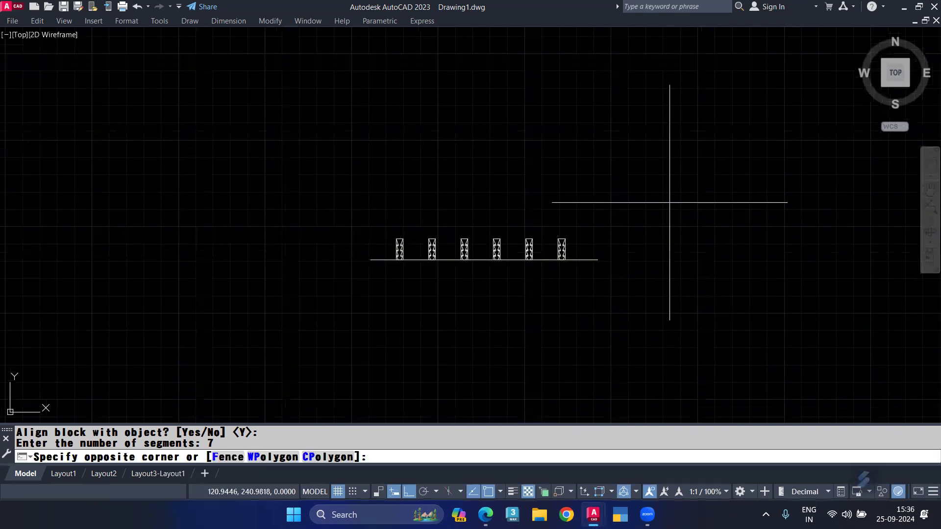
{"action": "left_click", "coordinate": [296, 332]}
{"action": "key", "text": "Delete"}
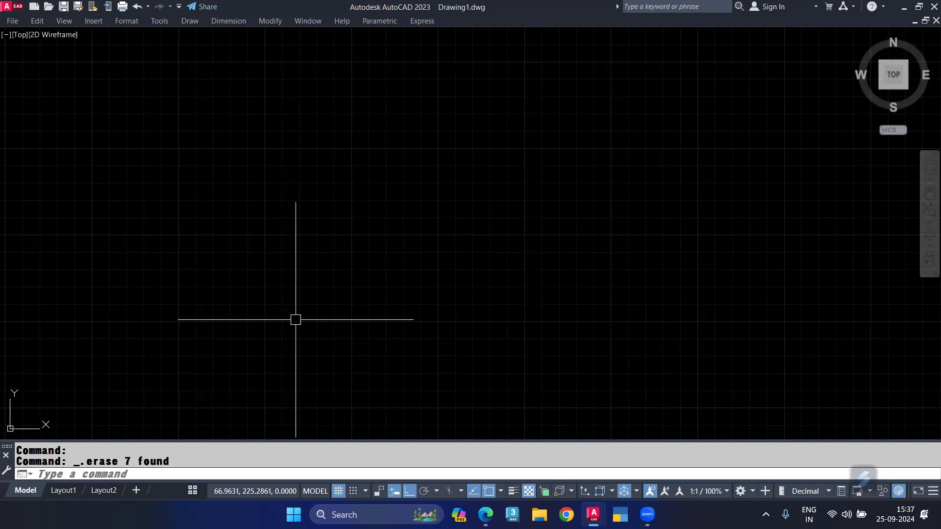
Step: Insert one 'point' block near the drawing centre with -INSERT at default scale and rotation
{"action": "type", "text": "-I"}
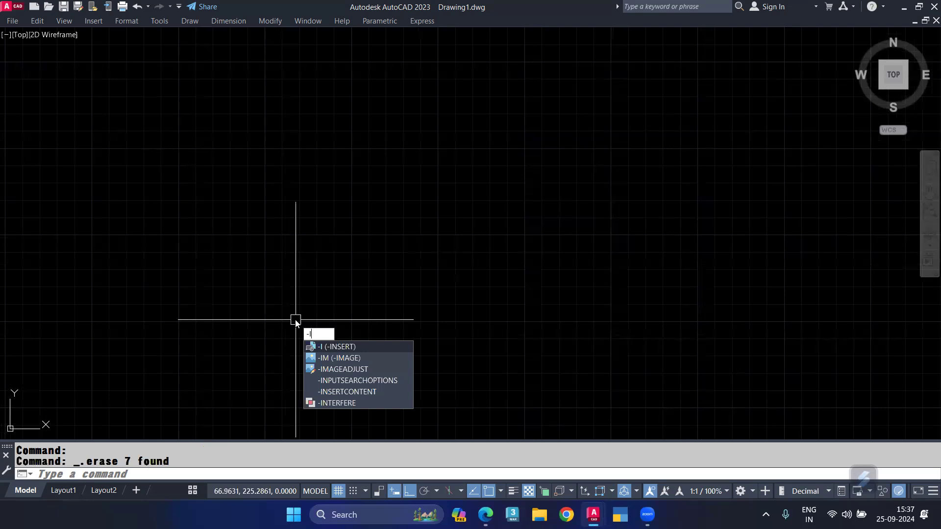
{"action": "key", "text": "Return"}
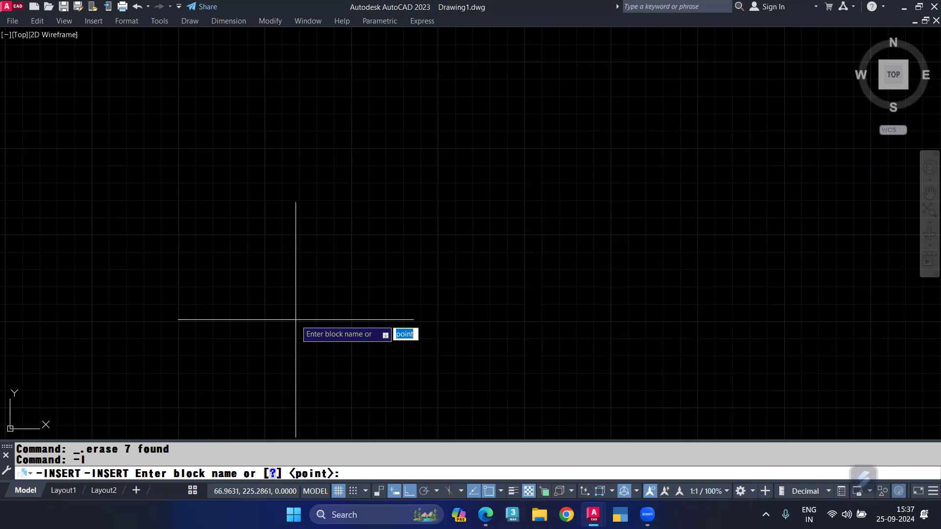
{"action": "key", "text": "Return"}
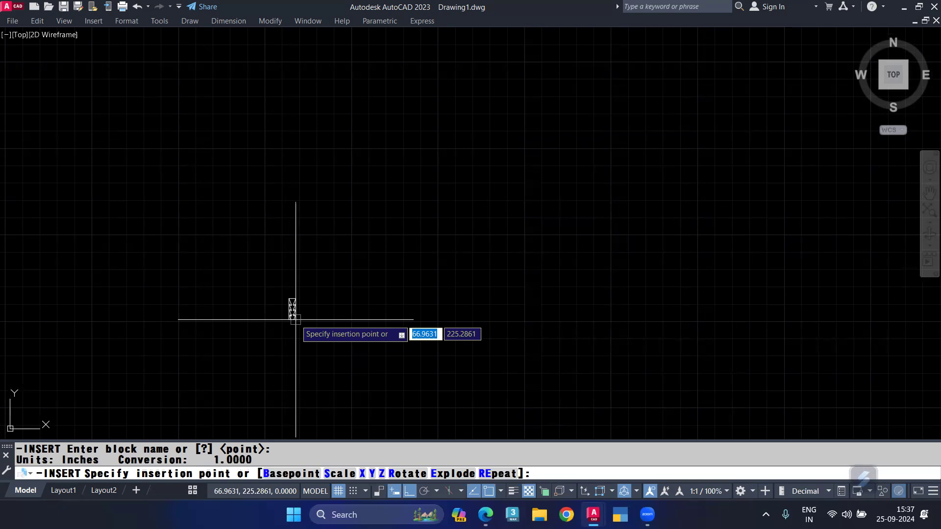
{"action": "left_click", "coordinate": [358, 279]}
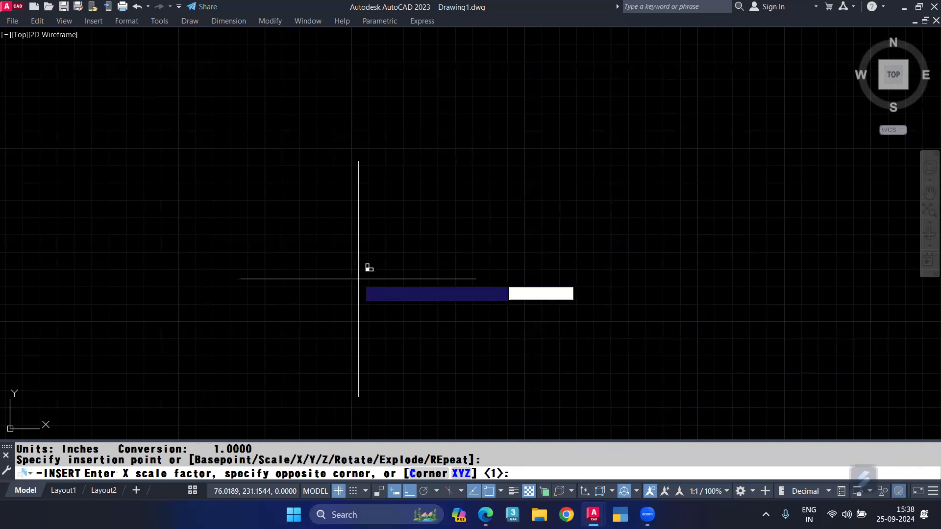
{"action": "key", "text": "Return"}
{"action": "key", "text": "Return"}
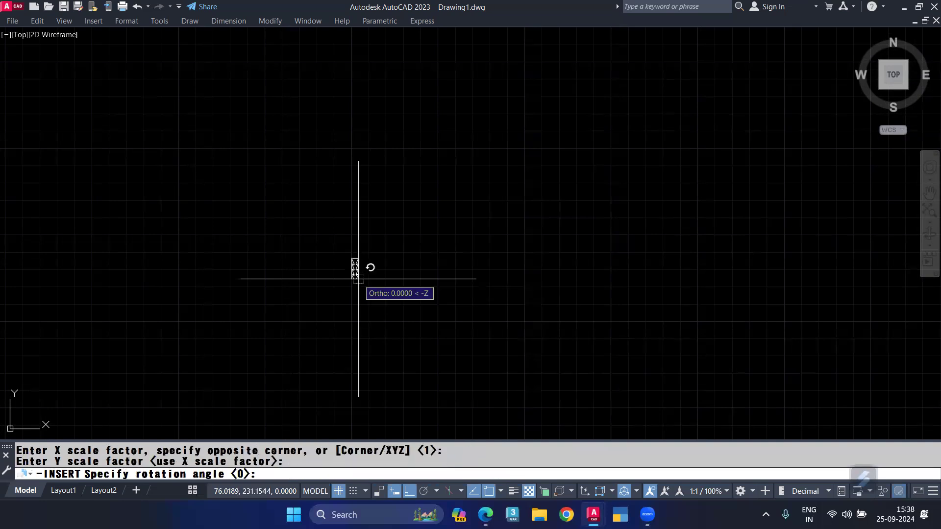
{"action": "key", "text": "Return"}
{"action": "scroll", "coordinate": [344, 276], "scroll_direction": "up", "scroll_amount": 2}
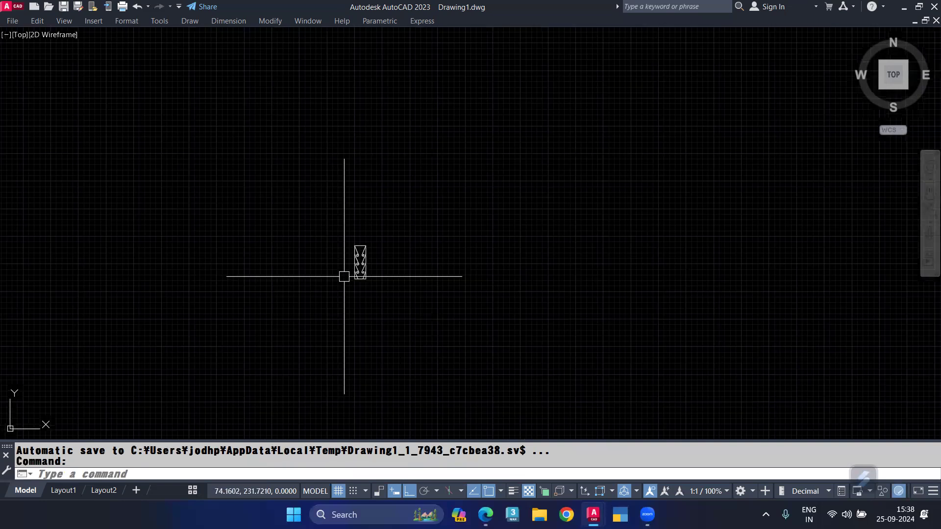
Step: Copy the point block repeatedly to the right to form a horizontal row
{"action": "left_click", "coordinate": [304, 348]}
{"action": "left_click", "coordinate": [508, 348]}
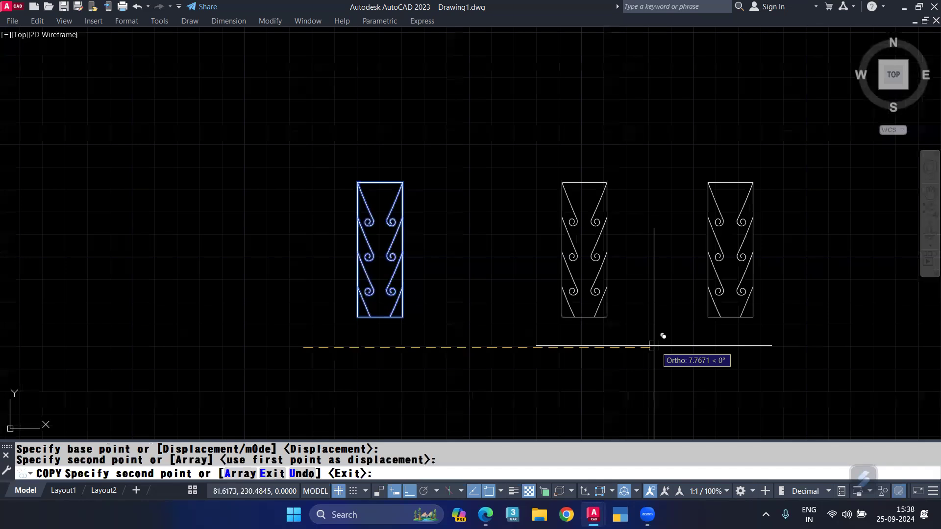
{"action": "left_click", "coordinate": [657, 343]}
{"action": "middle_click_drag", "start_coordinate": [730, 343], "coordinate": [390, 344]}
{"action": "left_click", "coordinate": [456, 346]}
{"action": "left_click", "coordinate": [638, 353]}
{"action": "left_click", "coordinate": [750, 356]}
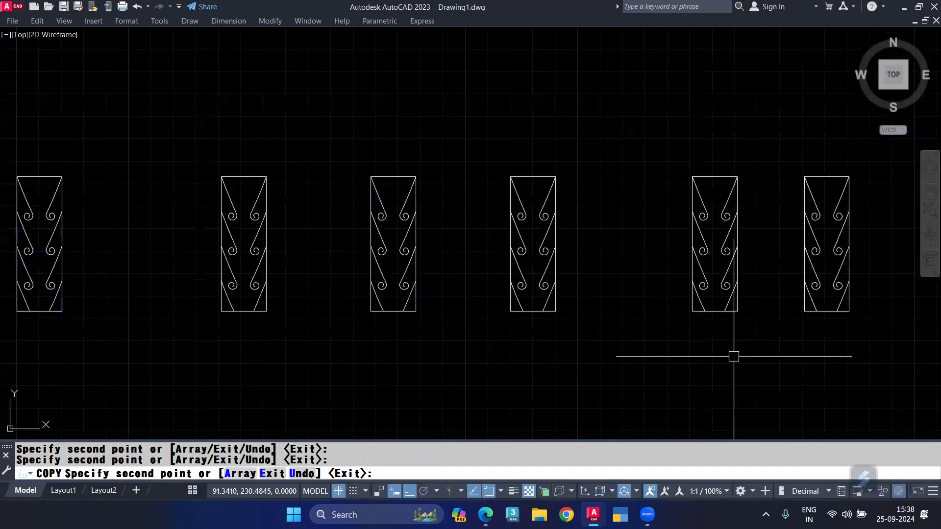
{"action": "key", "text": "Return"}
{"action": "middle_click_drag", "start_coordinate": [186, 306], "coordinate": [485, 266]}
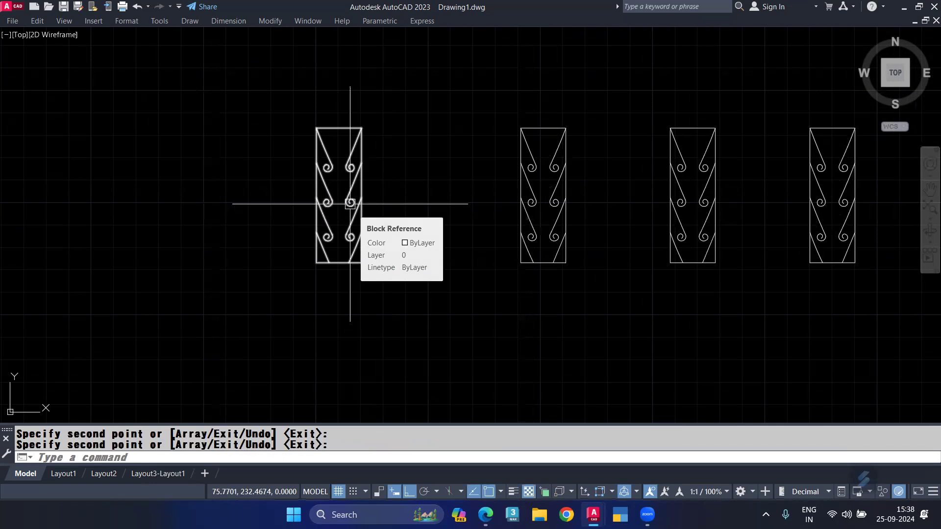
Step: Open the 'point' block in the Block Editor and select its lines and spirals
{"action": "double_click", "coordinate": [350, 204]}
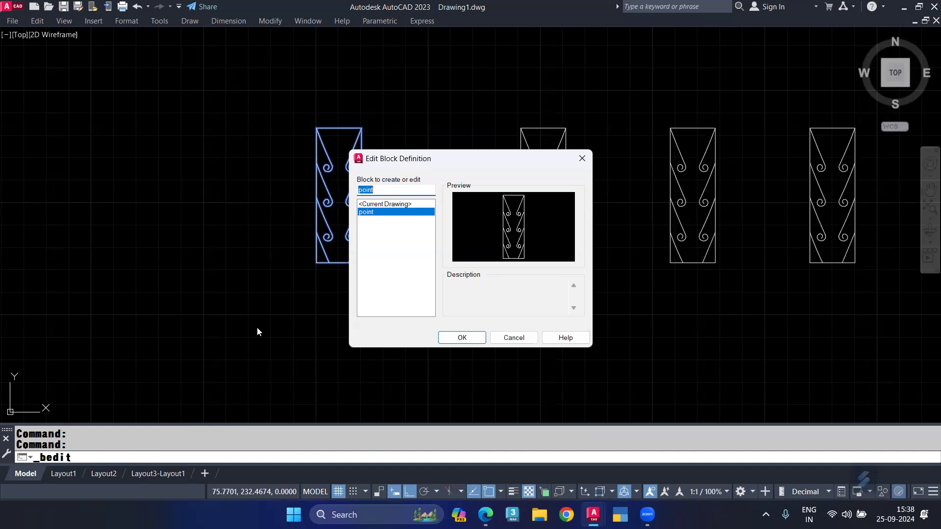
{"action": "left_click", "coordinate": [447, 339]}
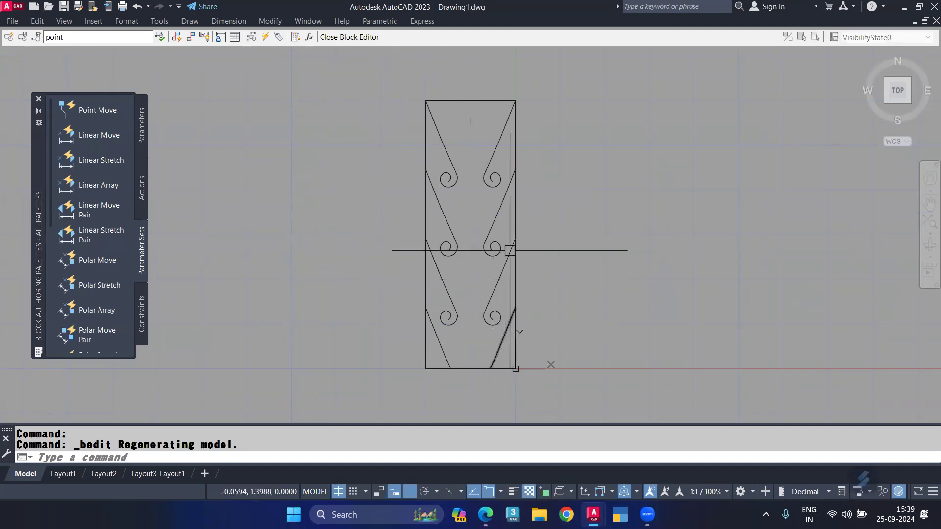
{"action": "left_click", "coordinate": [506, 149]}
{"action": "left_click", "coordinate": [440, 343]}
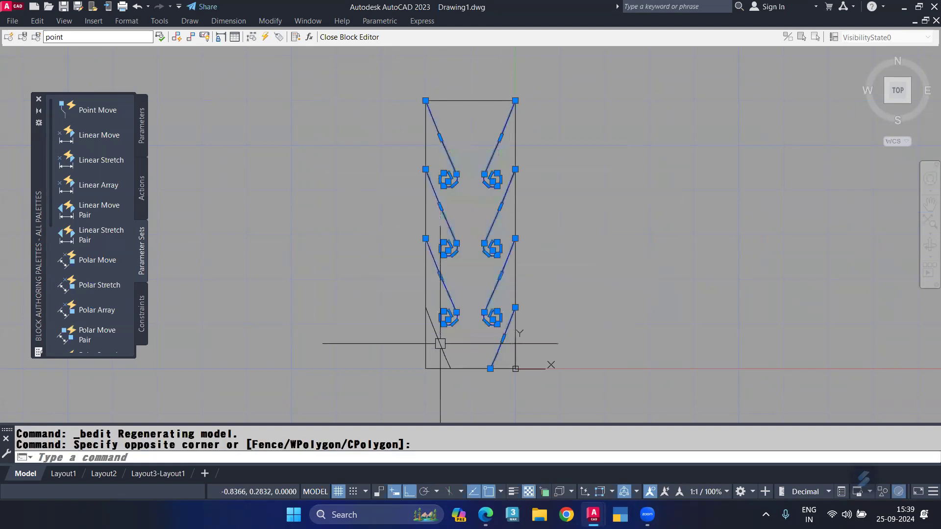
Step: Mirror the lines and spirals about a horizontal line, erasing the source objects
{"action": "type", "text": "mi"}
{"action": "key", "text": "Return"}
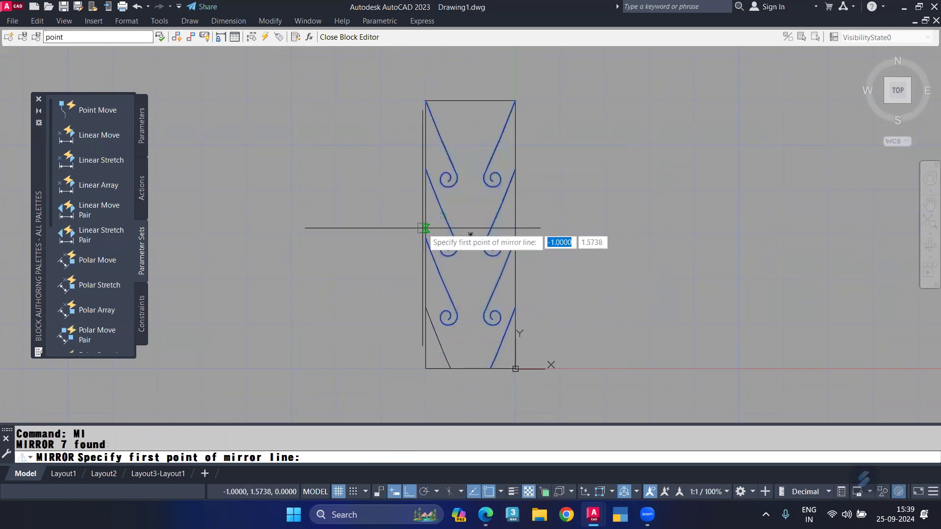
{"action": "left_click", "coordinate": [425, 228]}
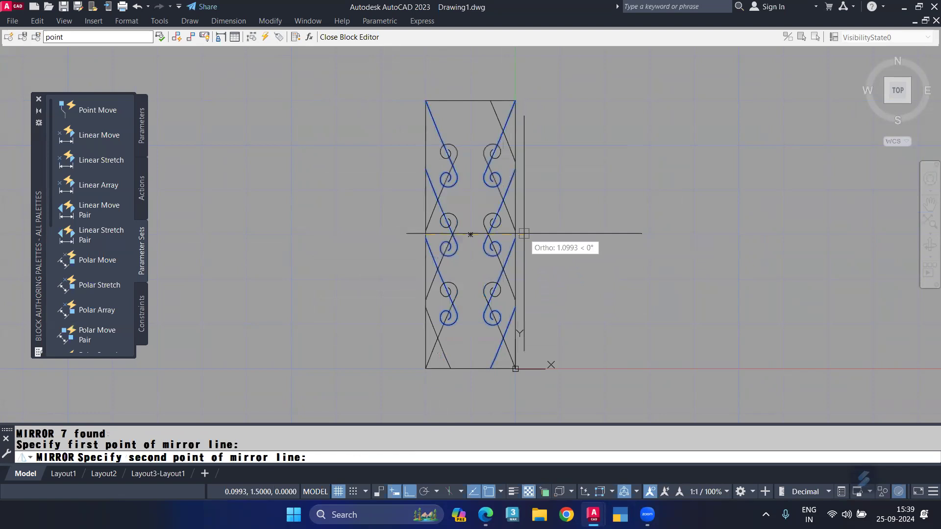
{"action": "key", "text": "Escape"}
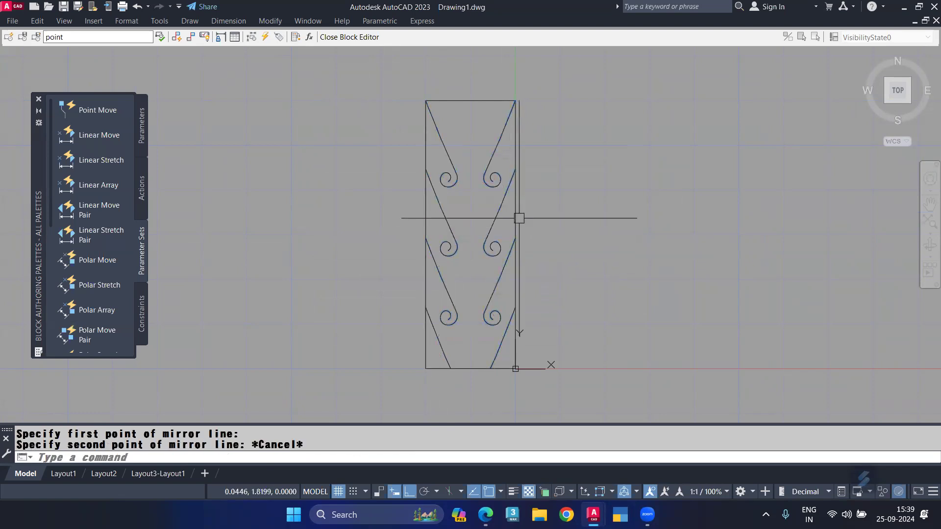
{"action": "left_click", "coordinate": [508, 143]}
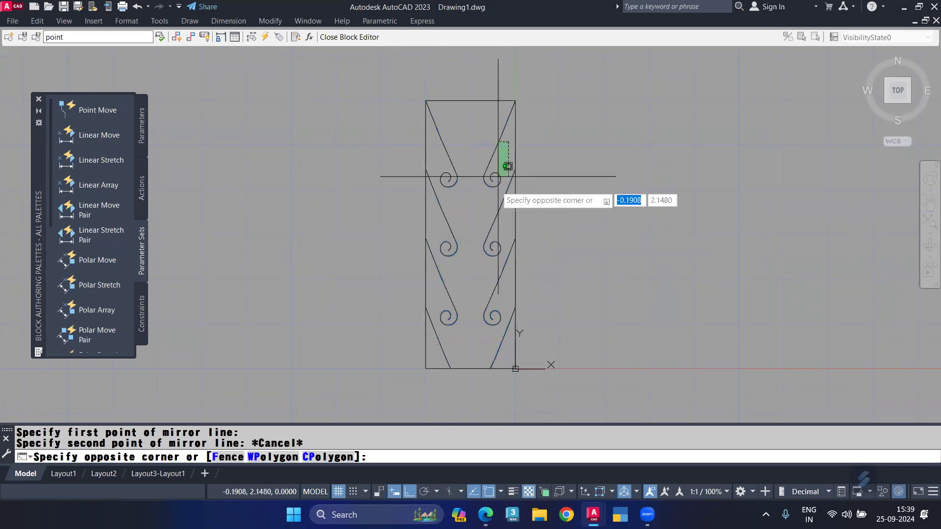
{"action": "left_click", "coordinate": [427, 338]}
{"action": "type", "text": "mi"}
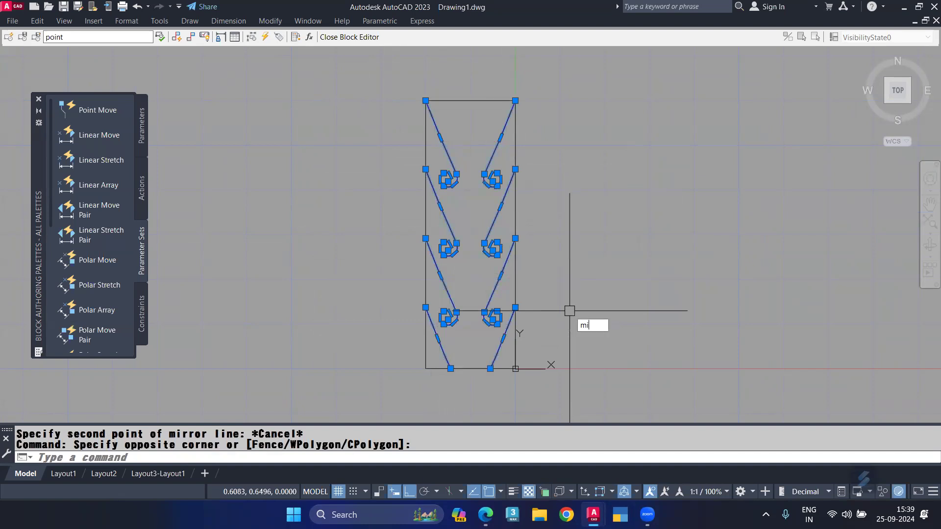
{"action": "key", "text": "Return"}
{"action": "left_click", "coordinate": [425, 234]}
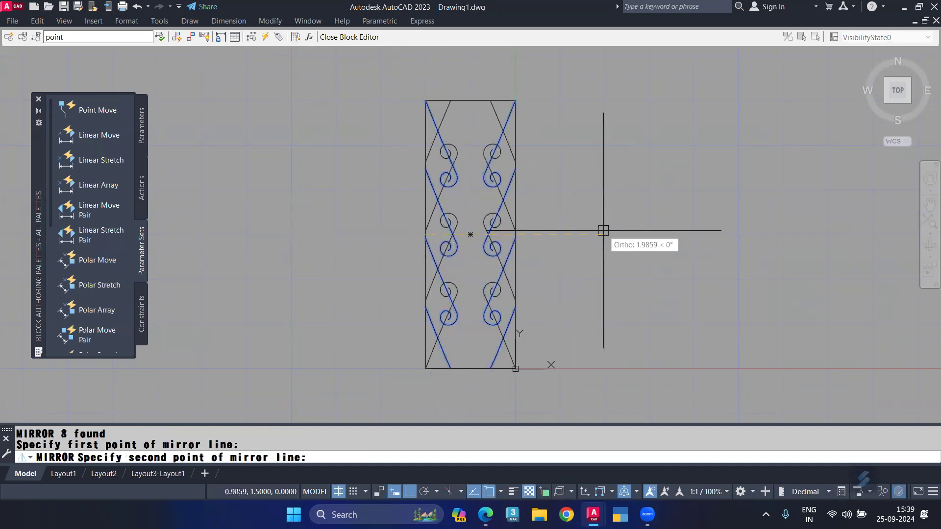
{"action": "left_click", "coordinate": [604, 230]}
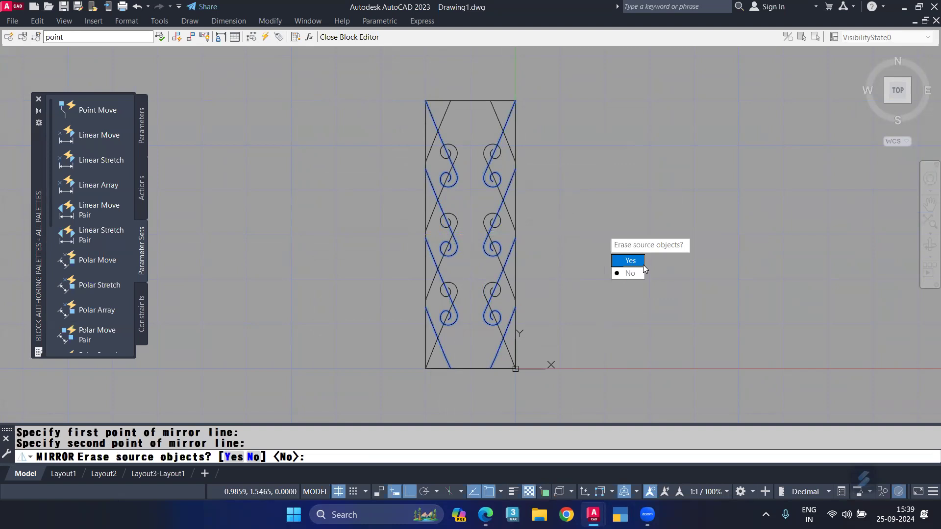
{"action": "left_click", "coordinate": [630, 260]}
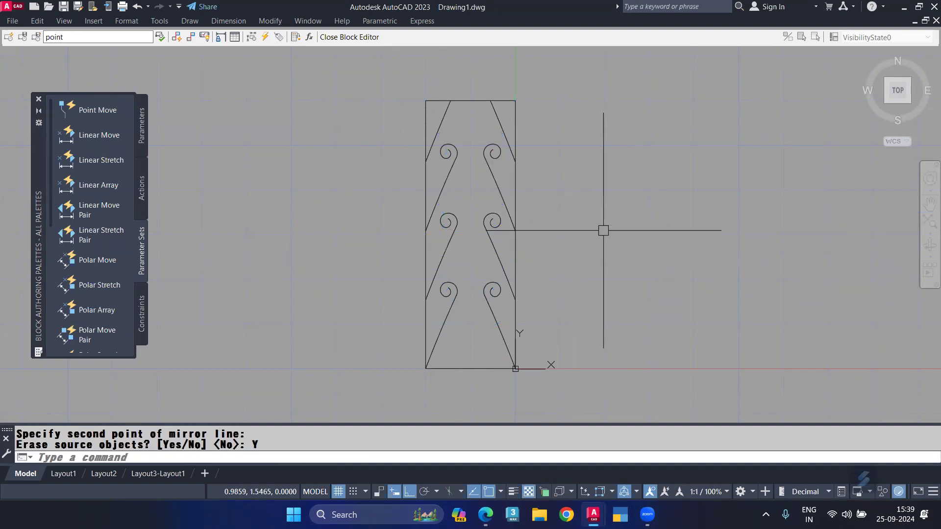
Step: Close the Block Editor saving changes to 'point', then view the updated row
{"action": "left_click", "coordinate": [349, 38]}
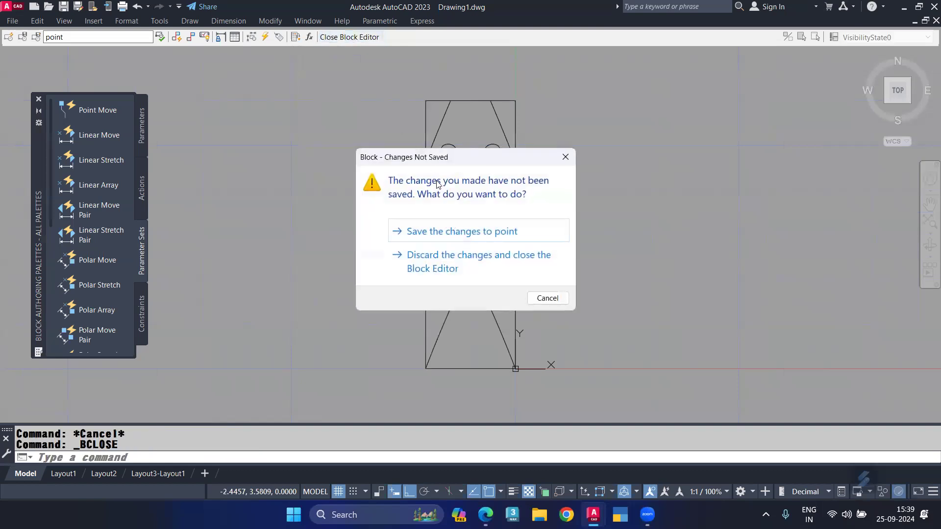
{"action": "left_click", "coordinate": [461, 237]}
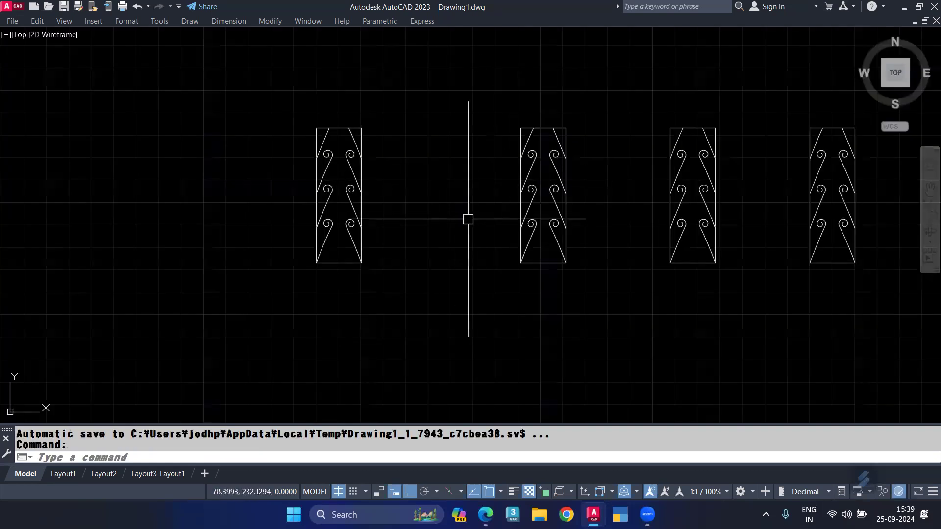
{"action": "middle_click_drag", "start_coordinate": [460, 236], "coordinate": [263, 305]}
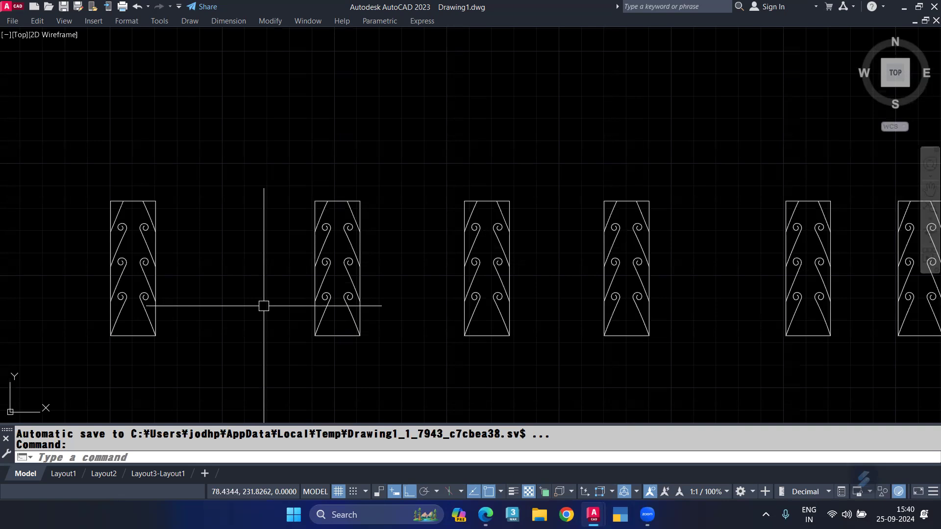
Step: Open the block insertion palette with I and drag another point block above the row
{"action": "type", "text": "i"}
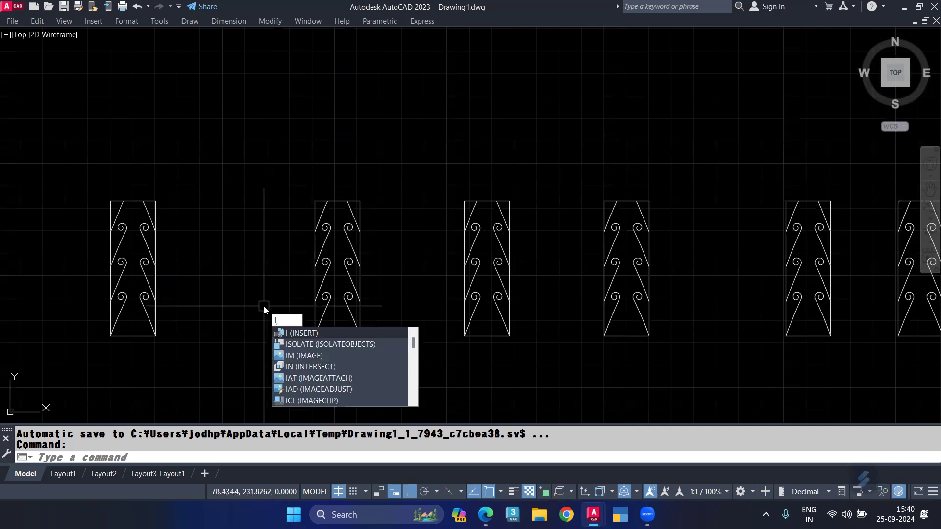
{"action": "key", "text": "Return"}
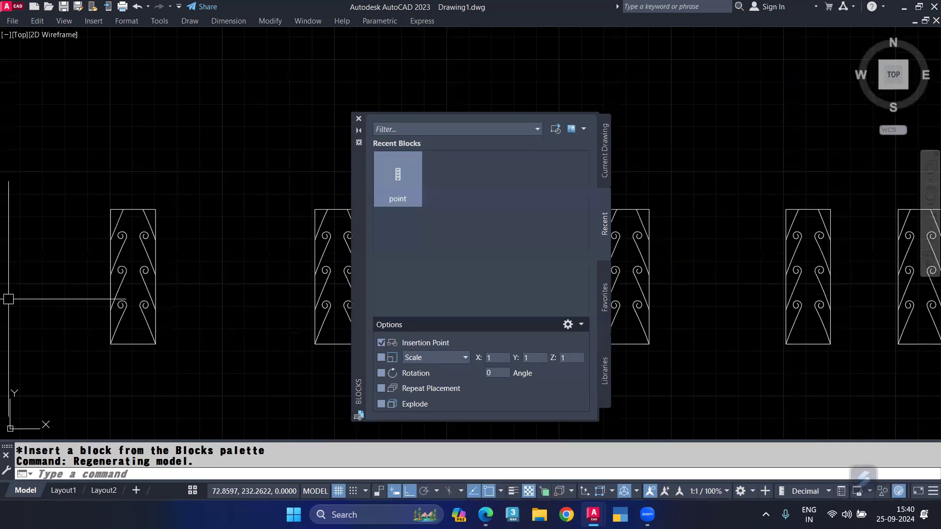
{"action": "left_click_drag", "start_coordinate": [392, 180], "coordinate": [199, 157]}
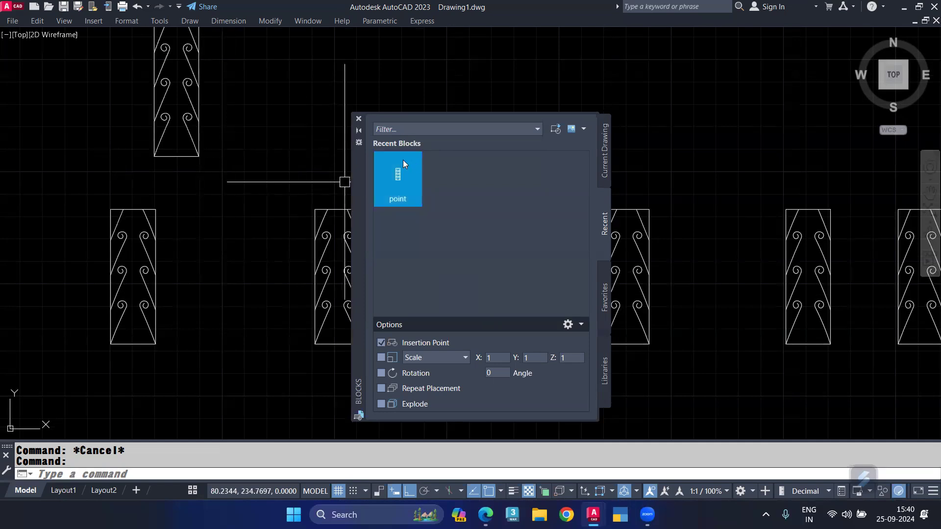
Step: Type 'B = block' on a new line under the DIVIDE history in the note
{"action": "mouse_move", "coordinate": [485, 515]}
{"action": "left_click", "coordinate": [485, 470]}
{"action": "scroll", "coordinate": [320, 344], "scroll_direction": "down", "scroll_amount": 2}
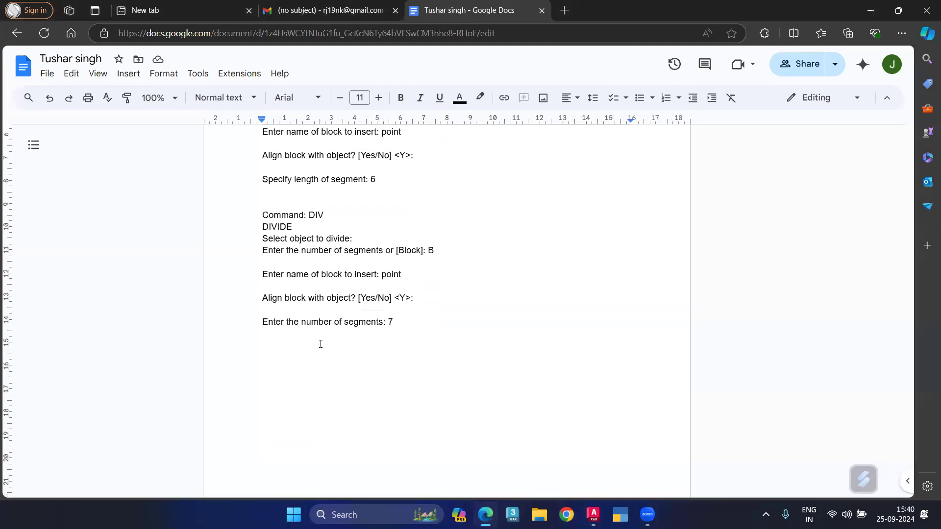
{"action": "key", "text": "Return"}
{"action": "key", "text": "Return"}
{"action": "type", "text": "B = block"}
{"action": "key", "text": "Return"}
{"action": "key", "text": "Return"}
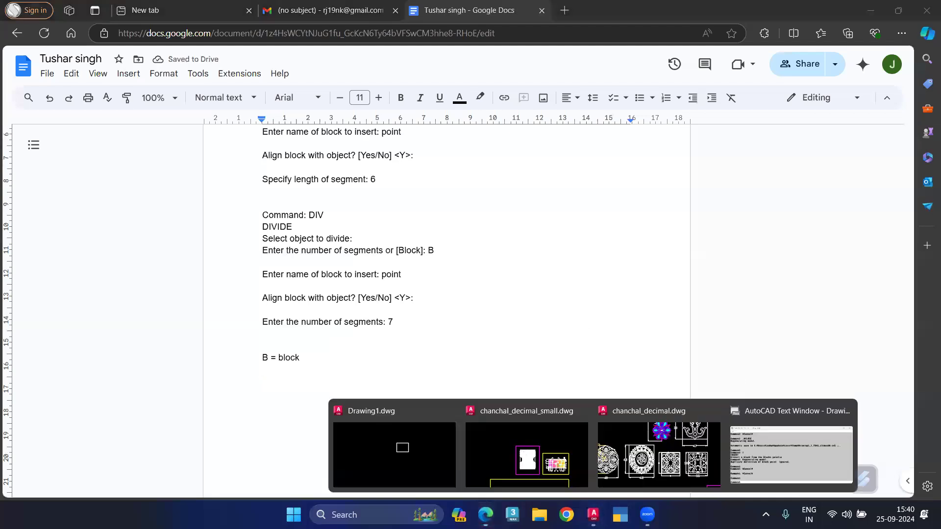
Step: Select the BLOCK lines from 'Command: B' to 'Select objects:' in AutoCAD's command history
{"action": "left_click", "coordinate": [769, 439]}
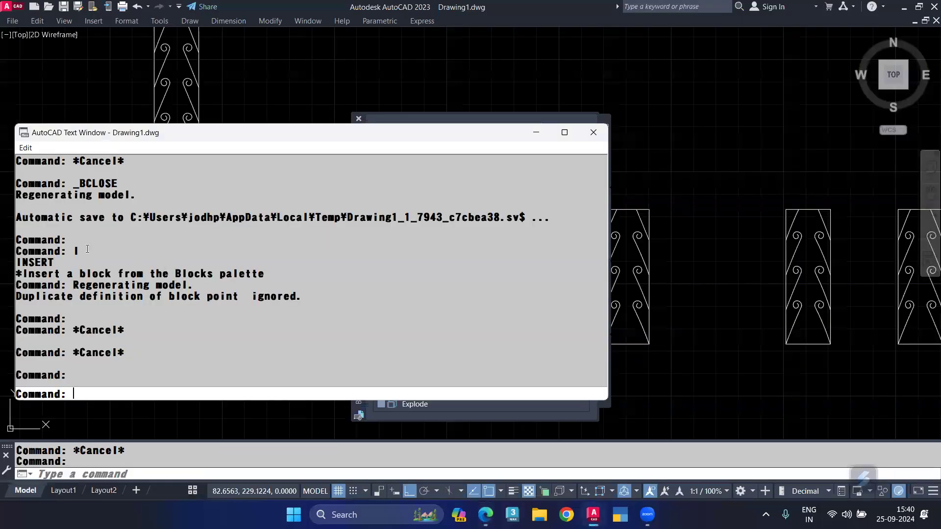
{"action": "scroll", "coordinate": [87, 248], "scroll_direction": "up", "scroll_amount": 4}
{"action": "scroll", "coordinate": [87, 249], "scroll_direction": "up", "scroll_amount": 2}
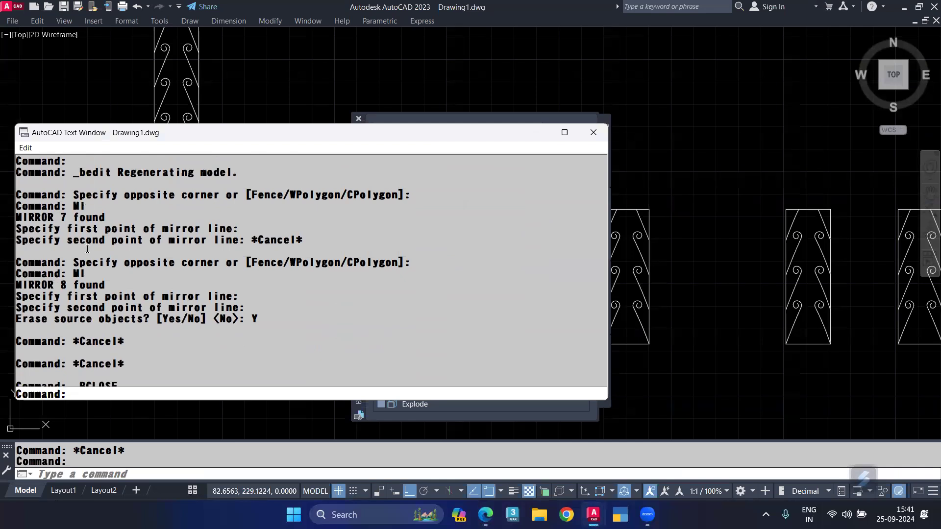
{"action": "scroll", "coordinate": [88, 249], "scroll_direction": "up", "scroll_amount": 2}
{"action": "scroll", "coordinate": [87, 249], "scroll_direction": "up", "scroll_amount": 4}
{"action": "scroll", "coordinate": [87, 249], "scroll_direction": "up", "scroll_amount": 2}
{"action": "scroll", "coordinate": [87, 249], "scroll_direction": "up", "scroll_amount": 2}
{"action": "scroll", "coordinate": [87, 249], "scroll_direction": "up", "scroll_amount": 3}
{"action": "scroll", "coordinate": [87, 249], "scroll_direction": "up", "scroll_amount": 4}
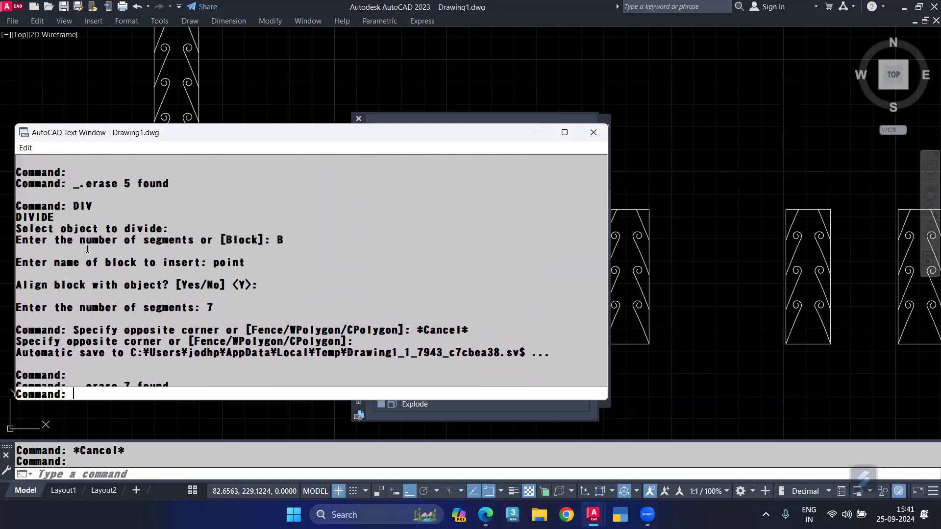
{"action": "scroll", "coordinate": [87, 249], "scroll_direction": "up", "scroll_amount": 2}
{"action": "scroll", "coordinate": [88, 251], "scroll_direction": "up", "scroll_amount": 3}
{"action": "scroll", "coordinate": [89, 253], "scroll_direction": "up", "scroll_amount": 2}
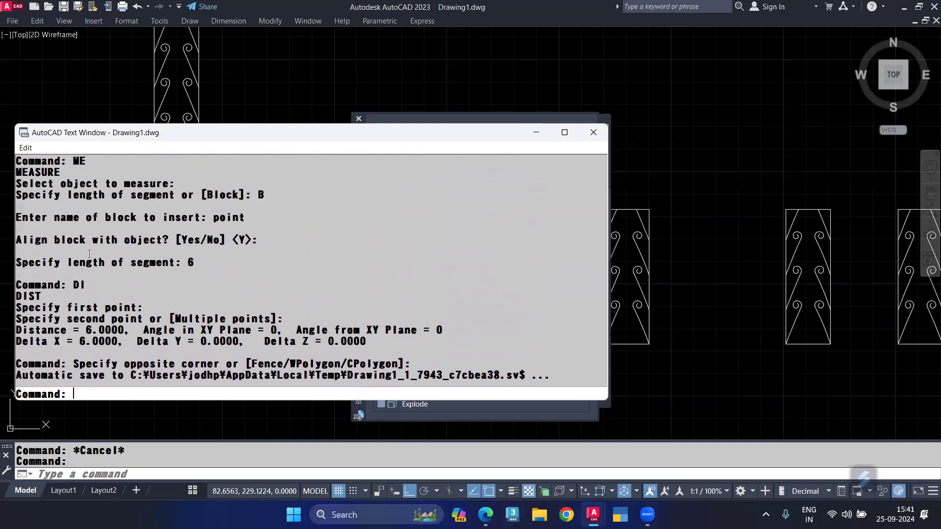
{"action": "scroll", "coordinate": [89, 253], "scroll_direction": "up", "scroll_amount": 2}
{"action": "scroll", "coordinate": [88, 256], "scroll_direction": "up", "scroll_amount": 1}
{"action": "scroll", "coordinate": [85, 260], "scroll_direction": "down", "scroll_amount": 4}
{"action": "scroll", "coordinate": [83, 265], "scroll_direction": "down", "scroll_amount": 5}
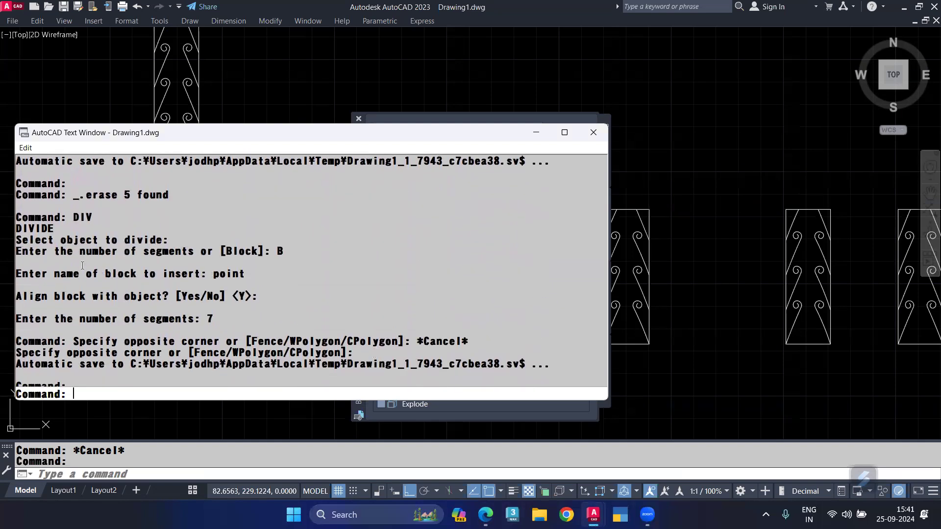
{"action": "scroll", "coordinate": [66, 289], "scroll_direction": "down", "scroll_amount": 1}
{"action": "scroll", "coordinate": [67, 289], "scroll_direction": "down", "scroll_amount": 1}
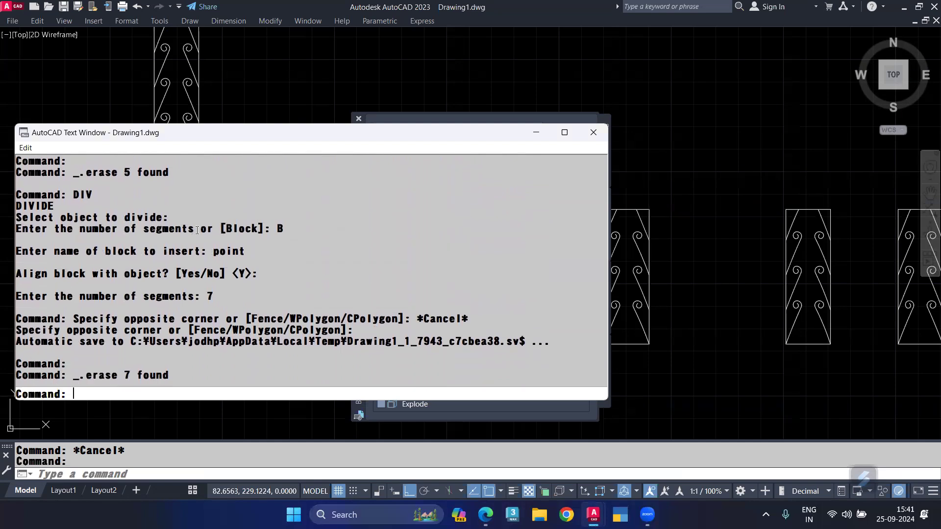
{"action": "scroll", "coordinate": [206, 240], "scroll_direction": "down", "scroll_amount": 2}
{"action": "scroll", "coordinate": [201, 252], "scroll_direction": "down", "scroll_amount": 3}
{"action": "scroll", "coordinate": [196, 267], "scroll_direction": "down", "scroll_amount": 1}
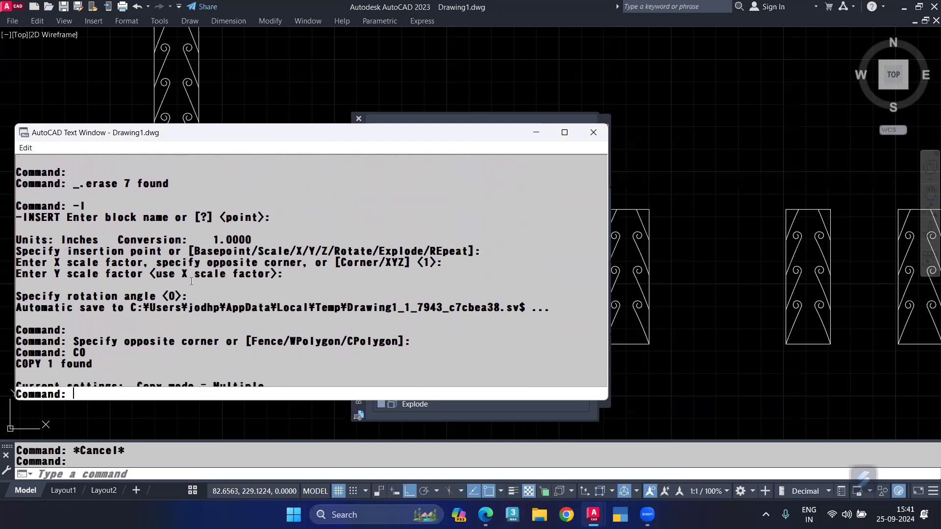
{"action": "scroll", "coordinate": [191, 281], "scroll_direction": "down", "scroll_amount": 1}
{"action": "scroll", "coordinate": [191, 281], "scroll_direction": "up", "scroll_amount": 1}
{"action": "scroll", "coordinate": [192, 281], "scroll_direction": "up", "scroll_amount": 4}
{"action": "scroll", "coordinate": [192, 281], "scroll_direction": "up", "scroll_amount": 2}
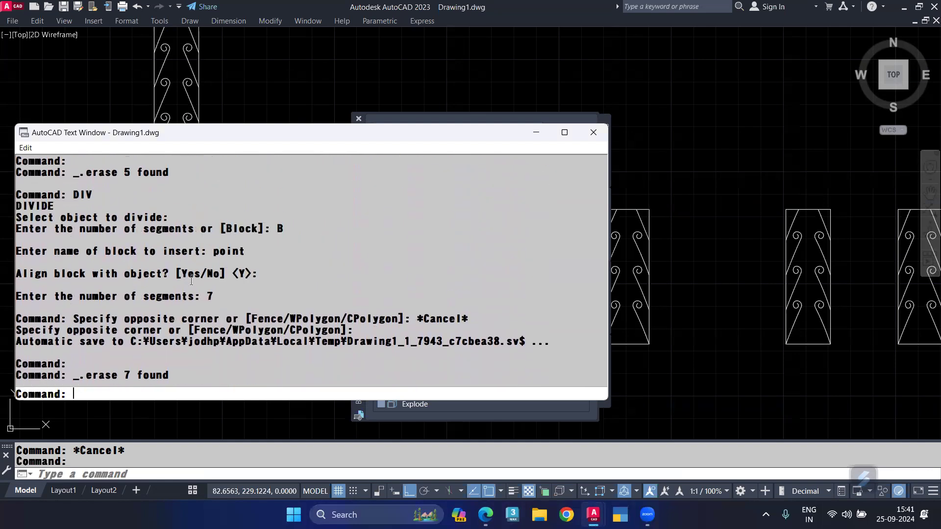
{"action": "scroll", "coordinate": [191, 281], "scroll_direction": "up", "scroll_amount": 2}
{"action": "scroll", "coordinate": [191, 281], "scroll_direction": "up", "scroll_amount": 1}
{"action": "scroll", "coordinate": [191, 281], "scroll_direction": "up", "scroll_amount": 1}
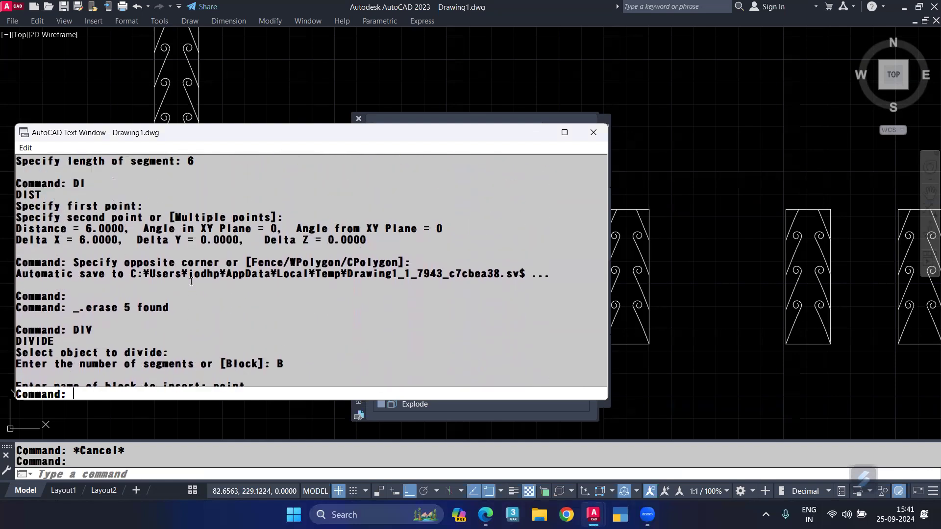
{"action": "scroll", "coordinate": [191, 280], "scroll_direction": "up", "scroll_amount": 4}
{"action": "scroll", "coordinate": [191, 281], "scroll_direction": "up", "scroll_amount": 4}
{"action": "scroll", "coordinate": [191, 282], "scroll_direction": "up", "scroll_amount": 2}
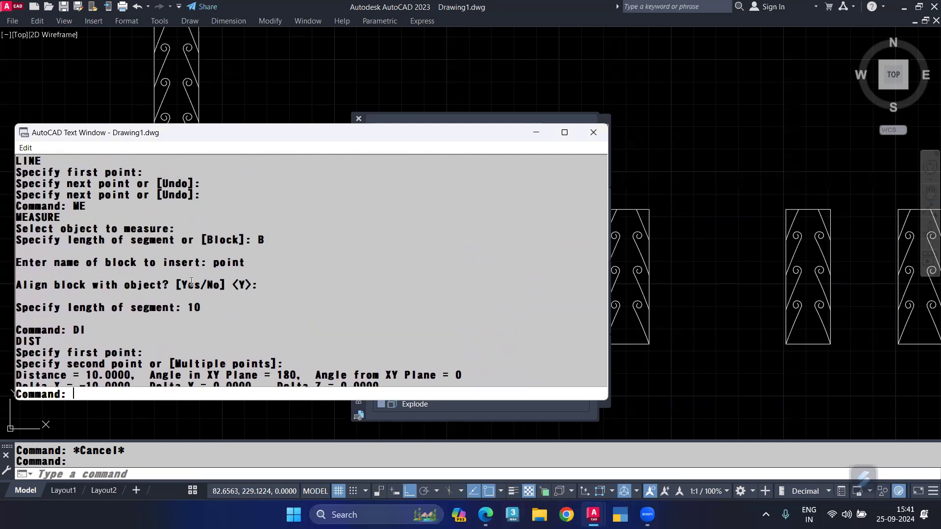
{"action": "scroll", "coordinate": [191, 282], "scroll_direction": "up", "scroll_amount": 1}
{"action": "scroll", "coordinate": [191, 282], "scroll_direction": "up", "scroll_amount": 4}
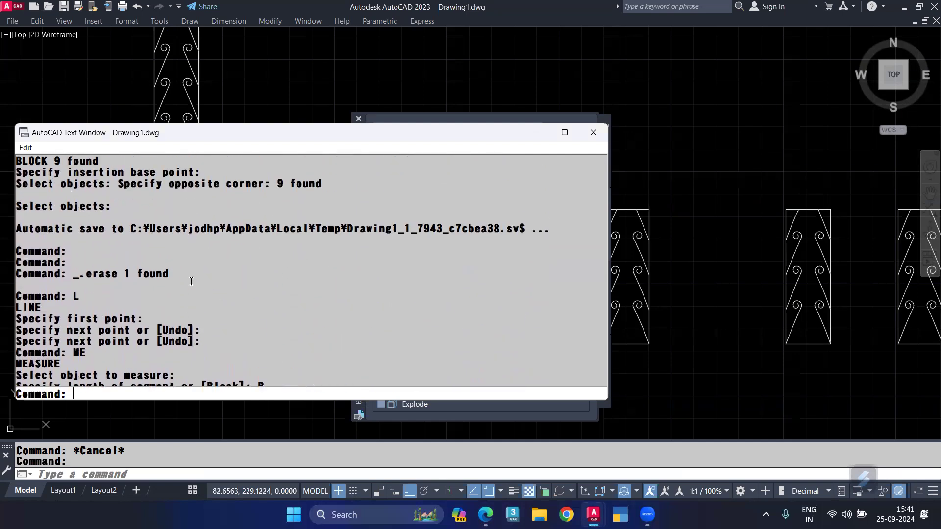
{"action": "scroll", "coordinate": [191, 282], "scroll_direction": "up", "scroll_amount": 2}
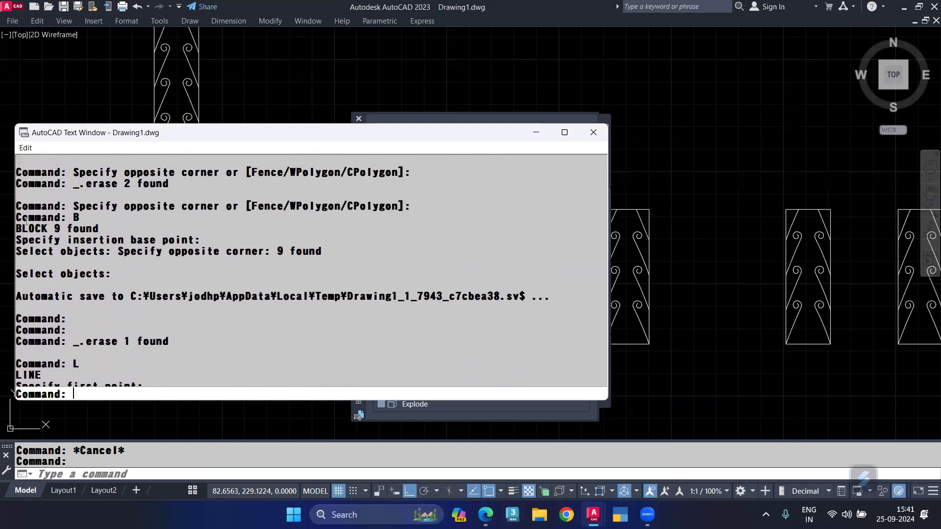
{"action": "mouse_move", "coordinate": [18, 220]}
{"action": "left_mouse_down"}
{"action": "mouse_move", "coordinate": [341, 258]}
{"action": "mouse_move", "coordinate": [348, 271]}
{"action": "left_mouse_up"}
{"action": "key", "text": "ctrl+c"}
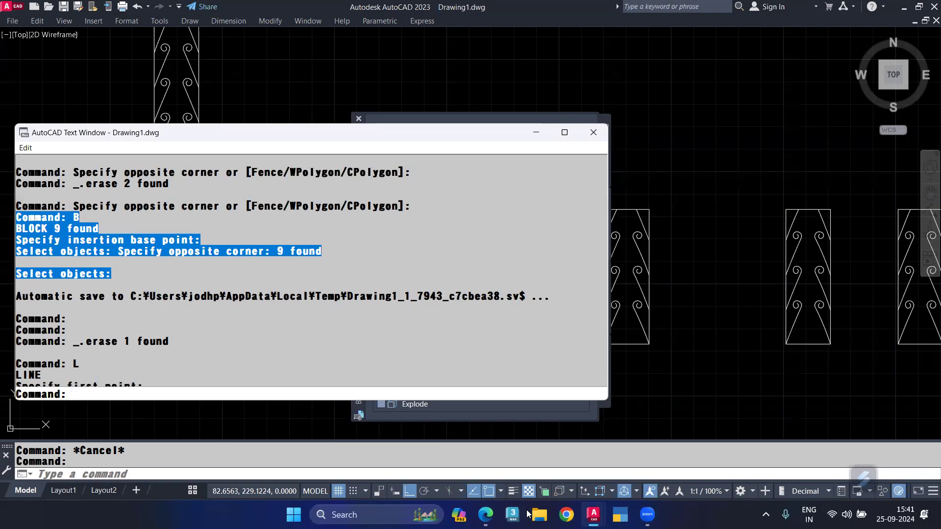
{"action": "left_click", "coordinate": [485, 515]}
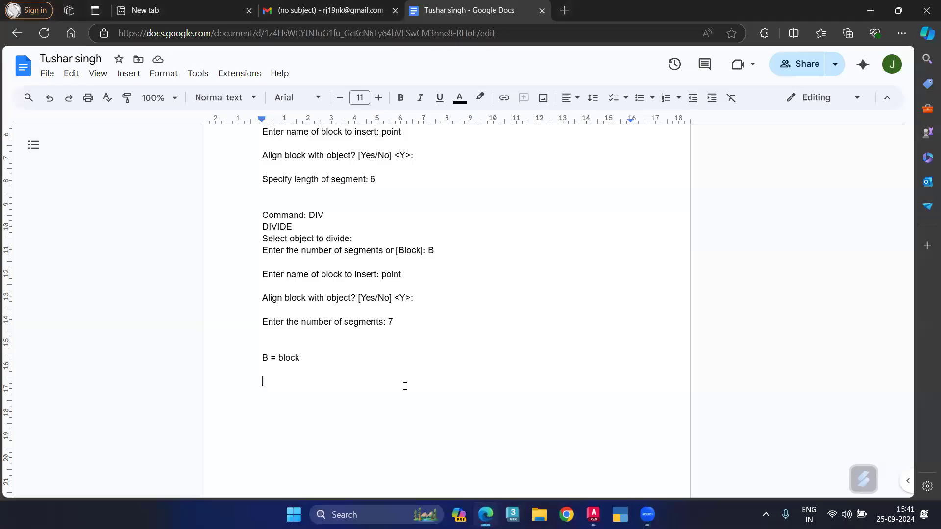
Step: Paste the BLOCK command transcript on the empty line below 'B = block'
{"action": "left_click", "coordinate": [405, 386]}
{"action": "key", "text": "ctrl+v"}
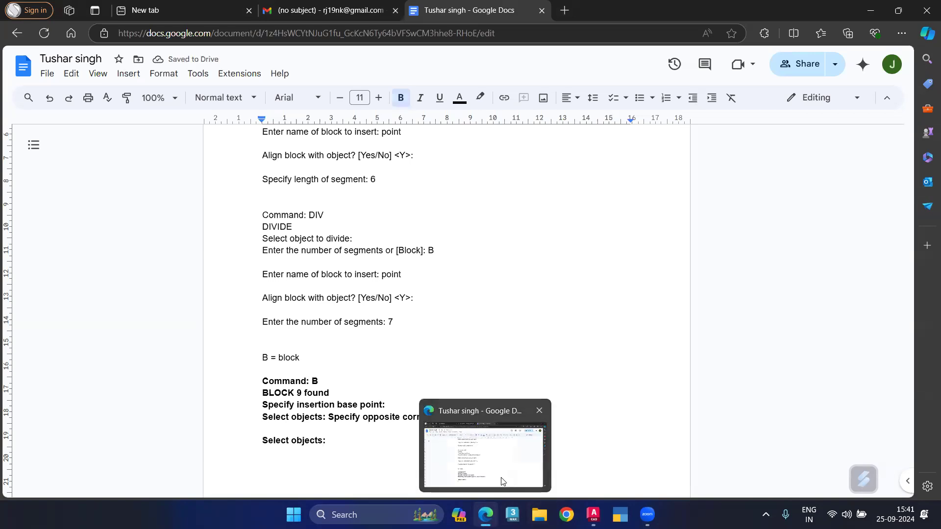
{"action": "mouse_move", "coordinate": [592, 514]}
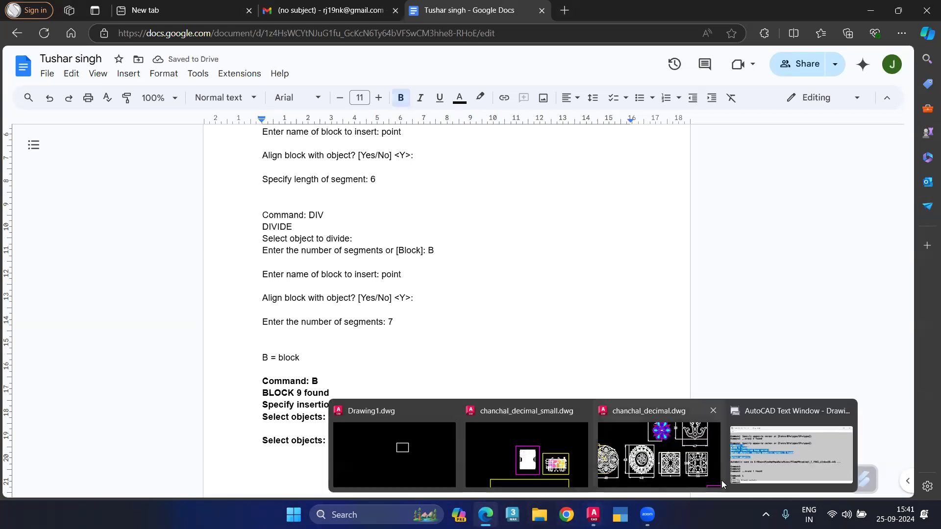
{"action": "left_click", "coordinate": [790, 455]}
Step: Select the history lines from 'Command: -I' through 'Specify rotation angle <0>:'
{"action": "scroll", "coordinate": [166, 296], "scroll_direction": "down", "scroll_amount": 3}
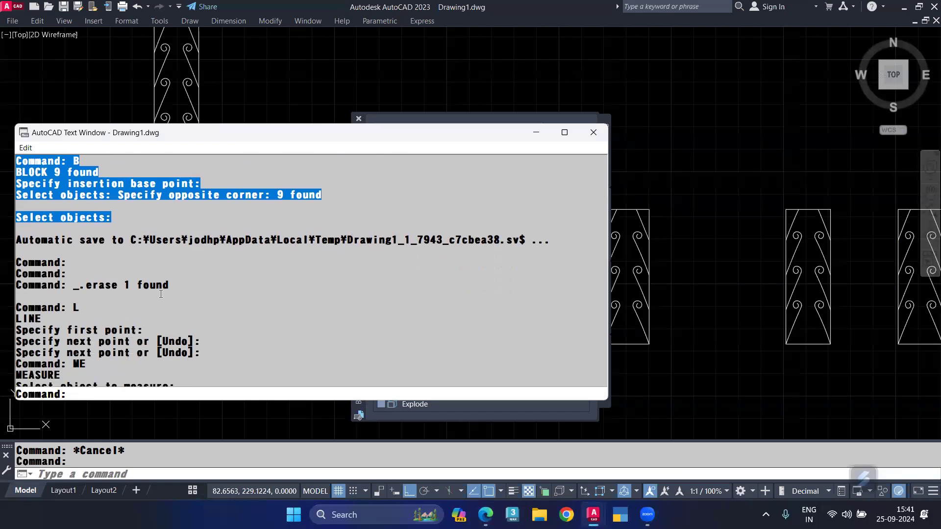
{"action": "scroll", "coordinate": [164, 295], "scroll_direction": "down", "scroll_amount": 2}
{"action": "scroll", "coordinate": [162, 295], "scroll_direction": "down", "scroll_amount": 3}
{"action": "scroll", "coordinate": [161, 295], "scroll_direction": "down", "scroll_amount": 3}
{"action": "scroll", "coordinate": [160, 295], "scroll_direction": "down", "scroll_amount": 1}
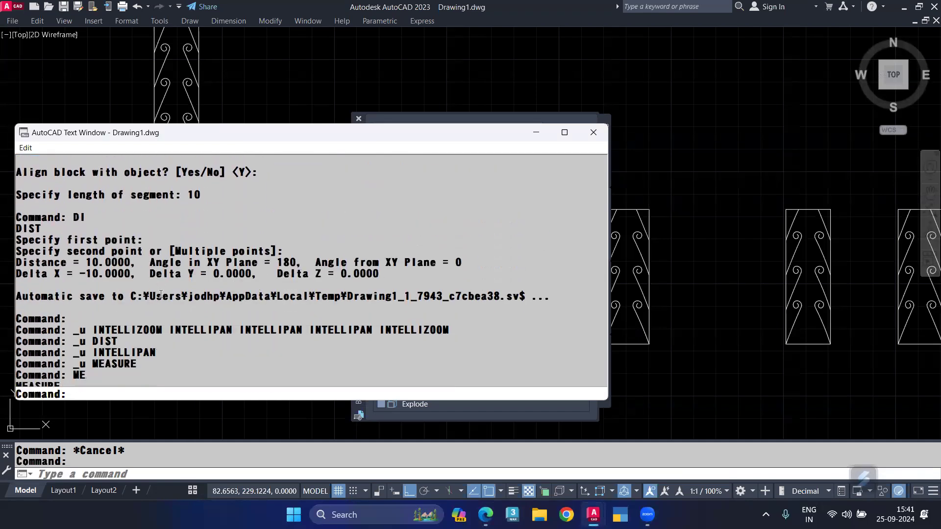
{"action": "scroll", "coordinate": [160, 295], "scroll_direction": "down", "scroll_amount": 4}
{"action": "scroll", "coordinate": [160, 296], "scroll_direction": "down", "scroll_amount": 2}
{"action": "scroll", "coordinate": [158, 296], "scroll_direction": "down", "scroll_amount": 2}
{"action": "scroll", "coordinate": [158, 296], "scroll_direction": "down", "scroll_amount": 2}
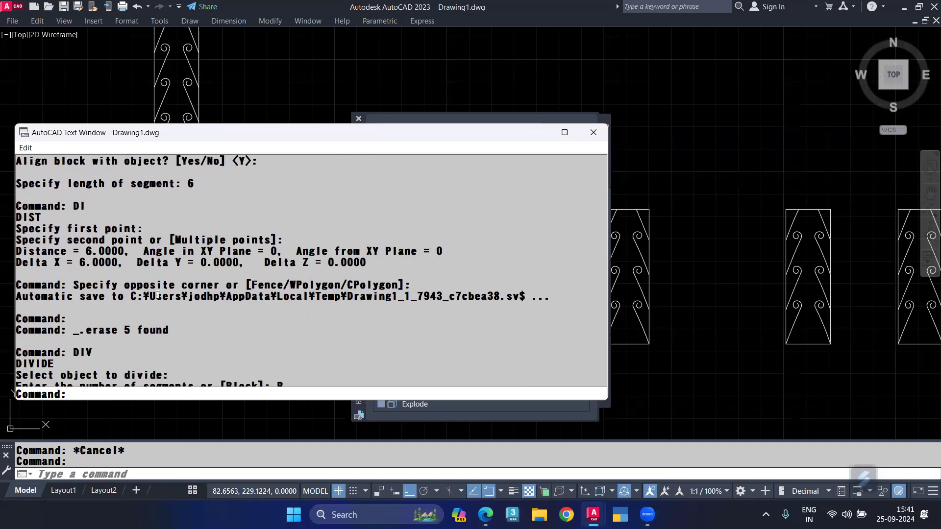
{"action": "scroll", "coordinate": [157, 296], "scroll_direction": "down", "scroll_amount": 4}
{"action": "scroll", "coordinate": [158, 296], "scroll_direction": "down", "scroll_amount": 2}
{"action": "scroll", "coordinate": [157, 295], "scroll_direction": "down", "scroll_amount": 5}
{"action": "scroll", "coordinate": [157, 295], "scroll_direction": "down", "scroll_amount": 1}
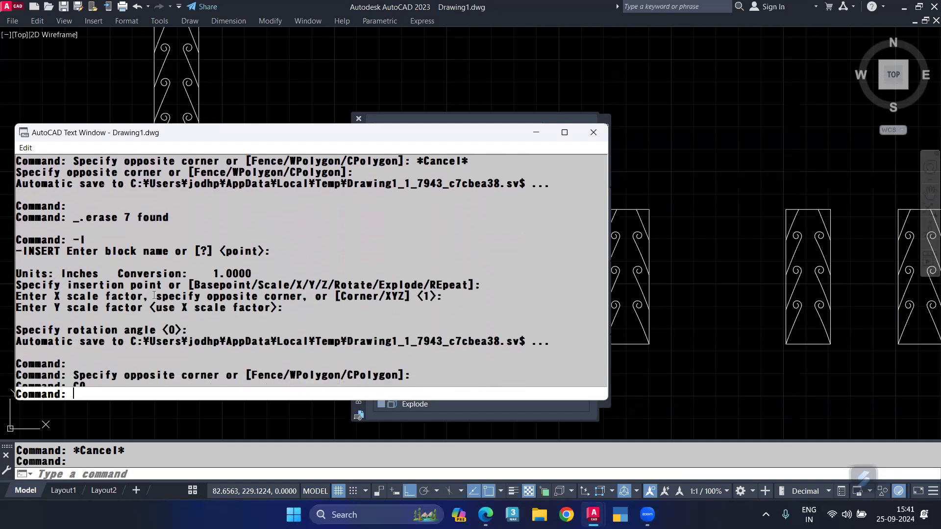
{"action": "scroll", "coordinate": [158, 295], "scroll_direction": "down", "scroll_amount": 1}
{"action": "left_click_drag", "start_coordinate": [17, 231], "coordinate": [342, 315]}
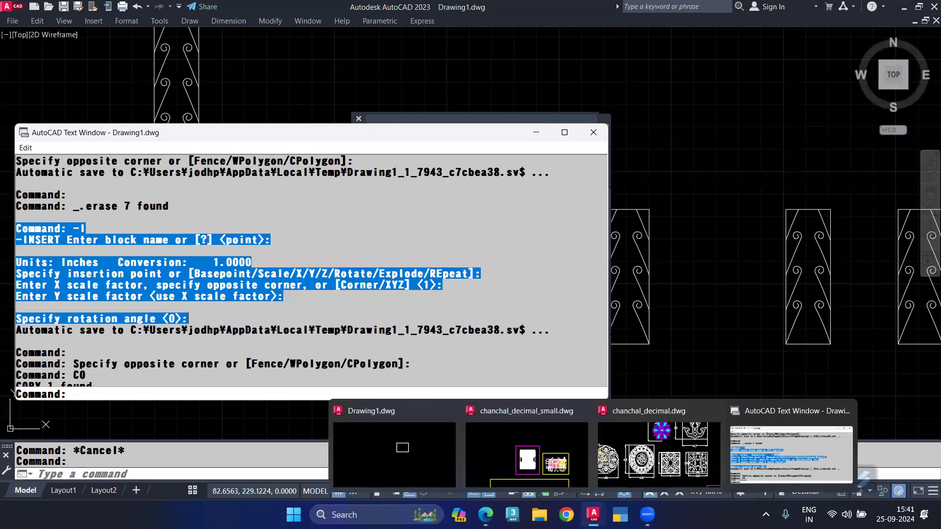
{"action": "left_click", "coordinate": [431, 443]}
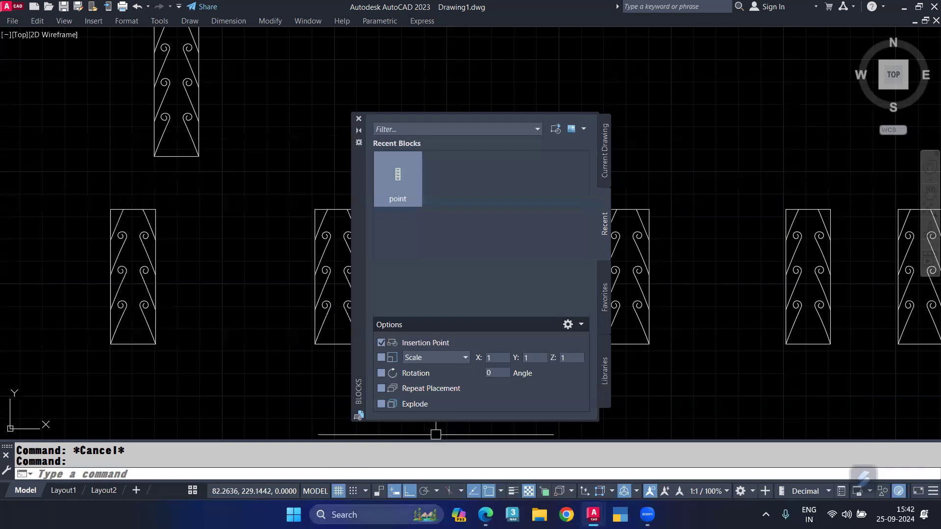
Step: Paste the -INSERT transcript on a new line after 'Select objects:' in the note
{"action": "left_click", "coordinate": [485, 514]}
{"action": "key", "text": "Return"}
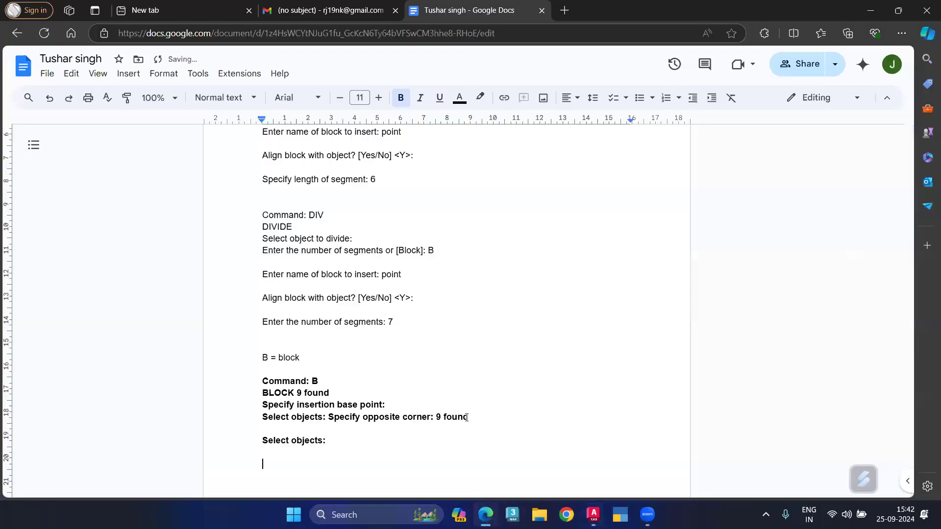
{"action": "type", "text": "Command: -I -INSERT Enter block name or [?] <point>:  Units: Inches   Conversion:    1.0000 Specify insertion point or [Basepoint/Scale/X/Y/Z/Rotate/Explode/REpeat]: Enter X scale factor, specify opposite corner, or [Corner/XYZ] <1>: Enter Y scale factor <use X scale factor>:  Specify rotation angle <0>:"}
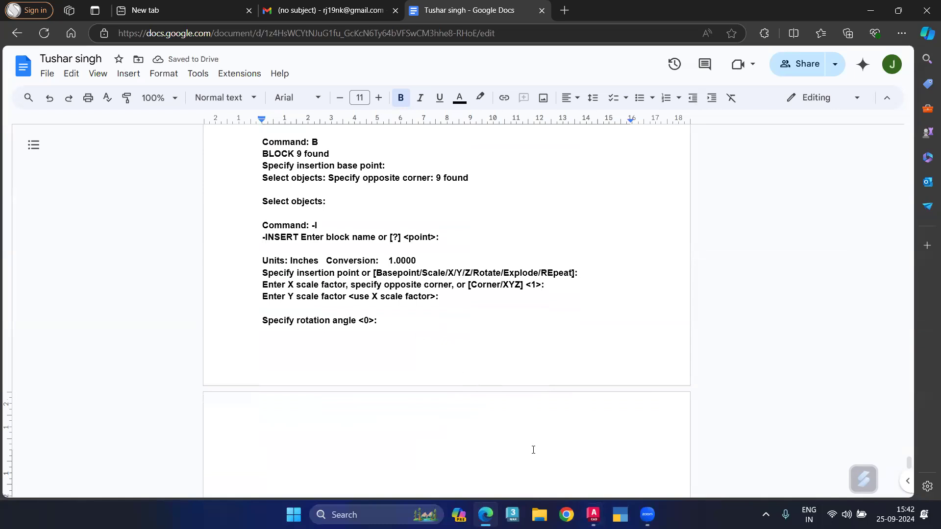
{"action": "mouse_move", "coordinate": [592, 514]}
{"action": "left_click", "coordinate": [435, 451]}
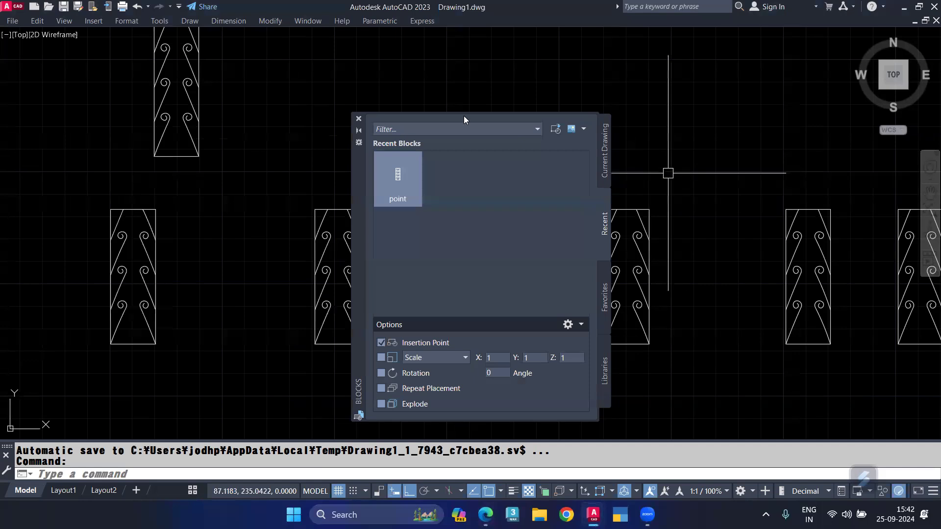
Step: Close the recent blocks list and start a new BLOCK command with B
{"action": "left_click", "coordinate": [359, 120]}
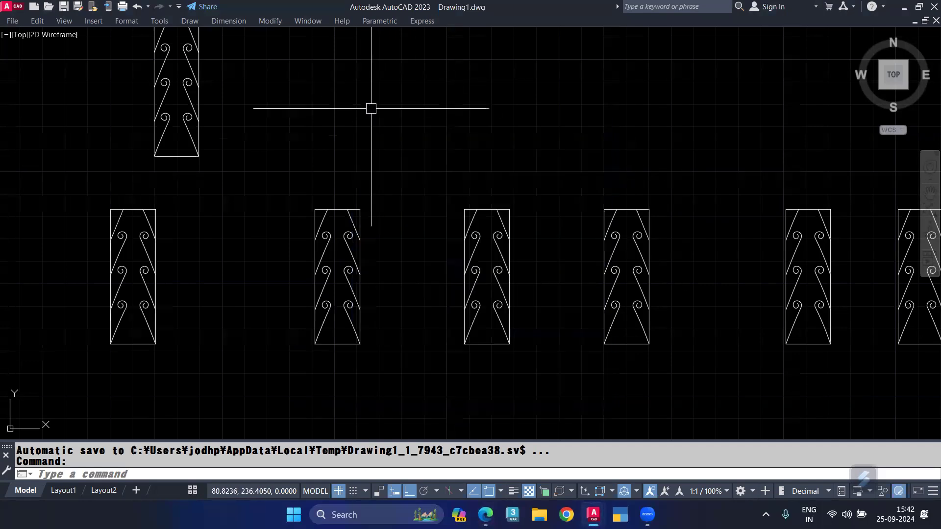
{"action": "type", "text": "b"}
{"action": "key", "text": "Return"}
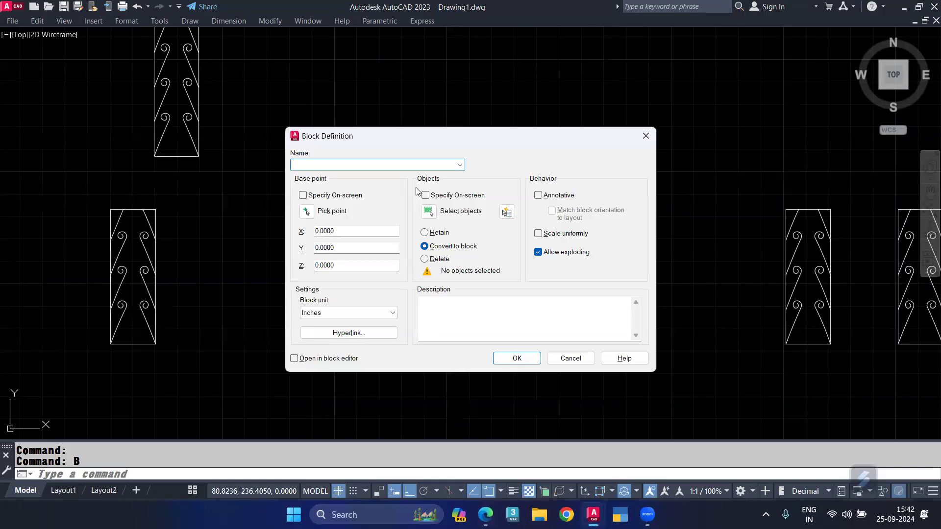
Step: Return to the Google Docs note showing the DIVIDE and BLOCK notes
{"action": "left_click", "coordinate": [485, 514]}
{"action": "scroll", "coordinate": [307, 309], "scroll_direction": "up", "scroll_amount": 1}
{"action": "scroll", "coordinate": [307, 309], "scroll_direction": "up", "scroll_amount": 6}
{"action": "scroll", "coordinate": [306, 309], "scroll_direction": "down", "scroll_amount": 3}
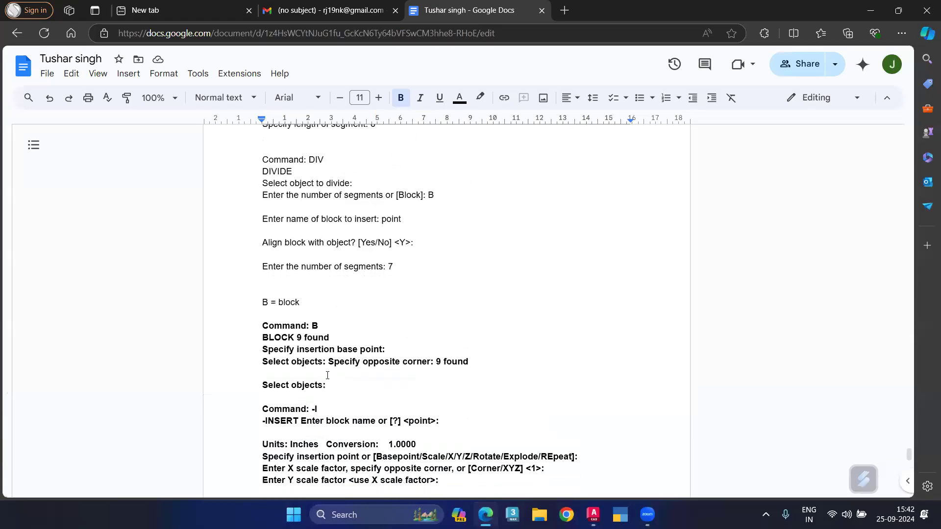
Step: Insert Screenshot (144).png from Pictures > Screenshots after the '9 found' line
{"action": "left_click", "coordinate": [476, 365]}
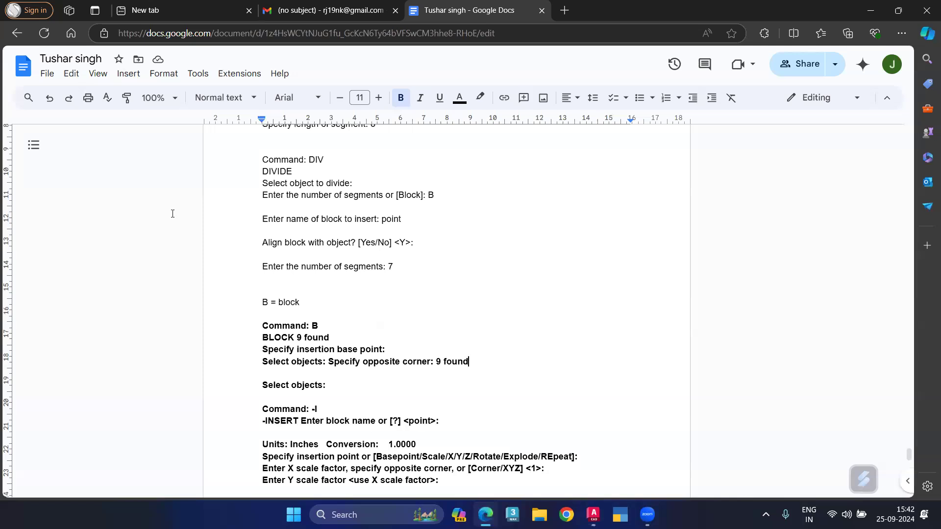
{"action": "left_click", "coordinate": [129, 74]}
{"action": "left_click", "coordinate": [336, 100]}
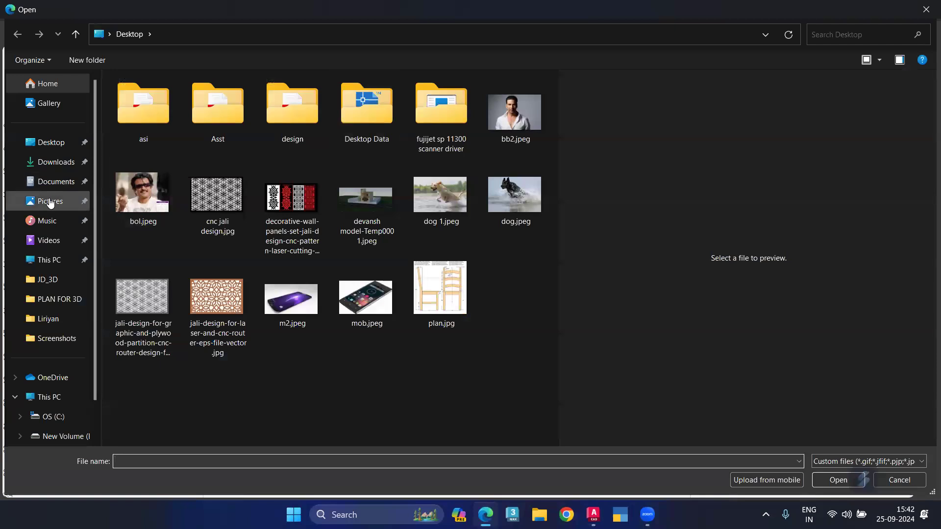
{"action": "left_click", "coordinate": [50, 201]}
{"action": "double_click", "coordinate": [294, 115]}
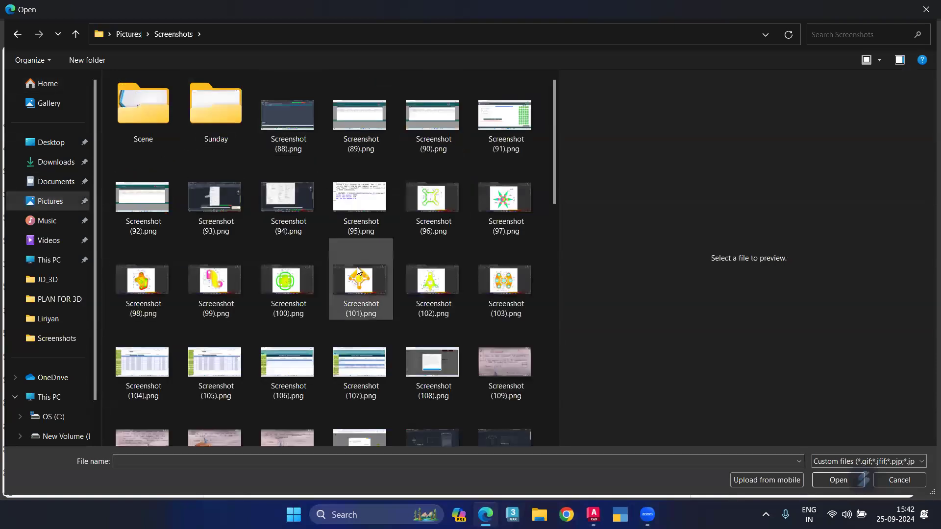
{"action": "scroll", "coordinate": [358, 270], "scroll_direction": "down", "scroll_amount": 10}
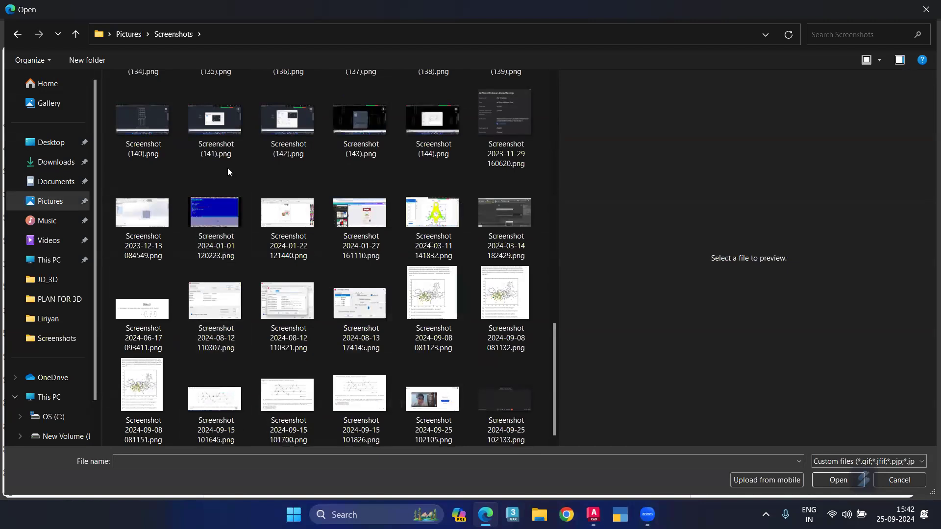
{"action": "left_click", "coordinate": [407, 125]}
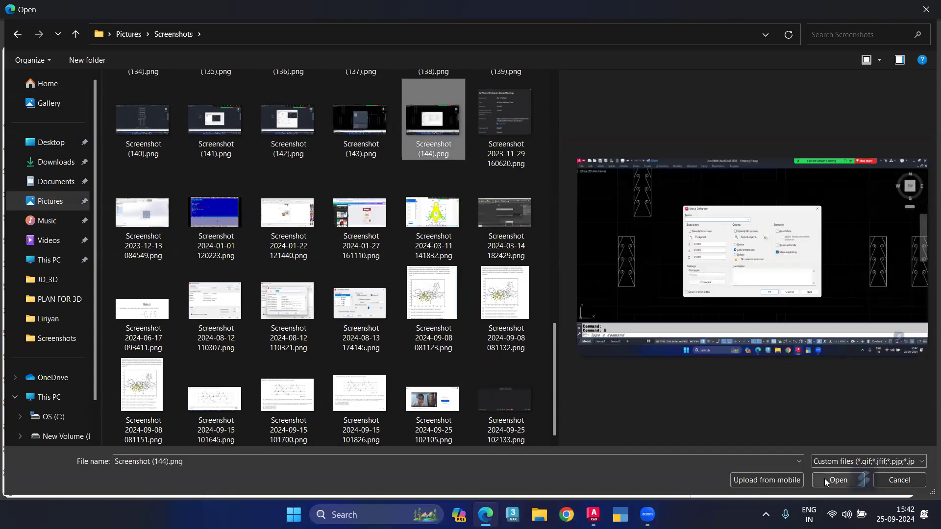
{"action": "left_click", "coordinate": [856, 480]}
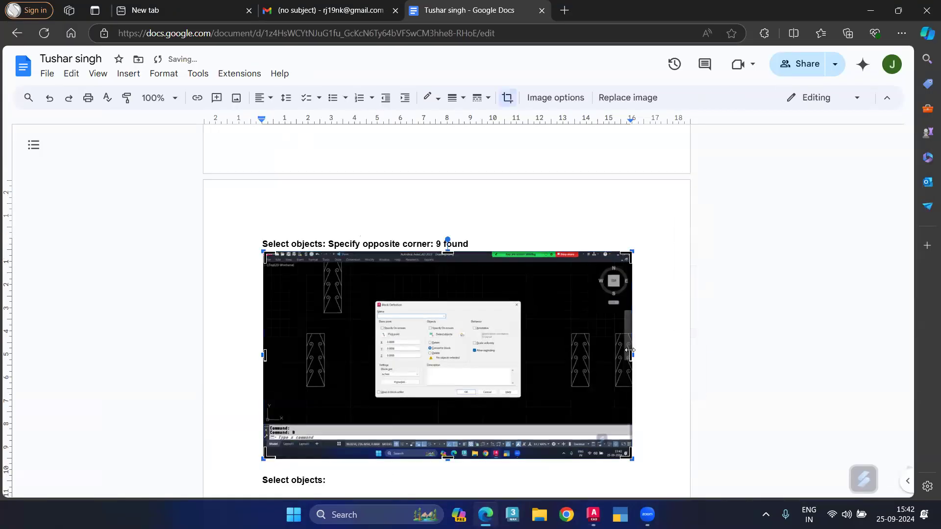
Step: Crop the inserted full AutoCAD screenshot on all four sides, then delete it
{"action": "left_click_drag", "start_coordinate": [629, 351], "coordinate": [522, 355]}
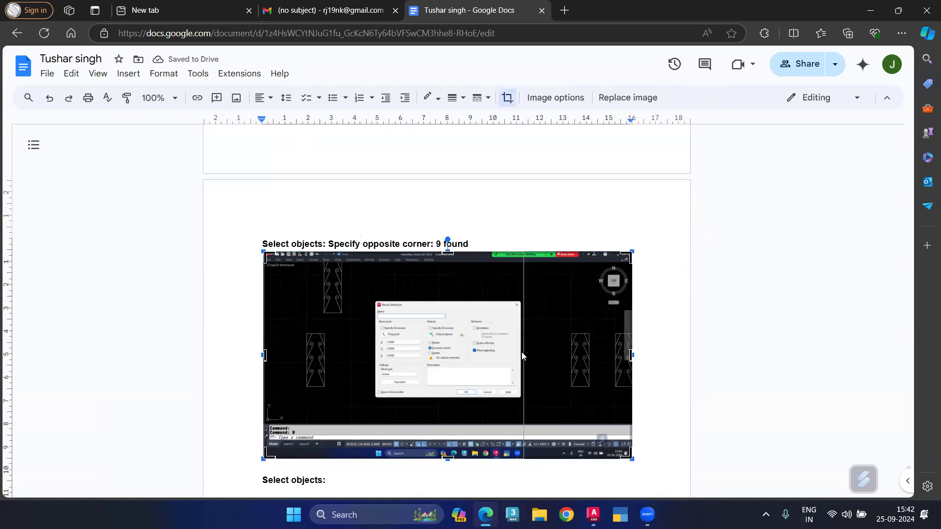
{"action": "left_click_drag", "start_coordinate": [265, 354], "coordinate": [376, 369]}
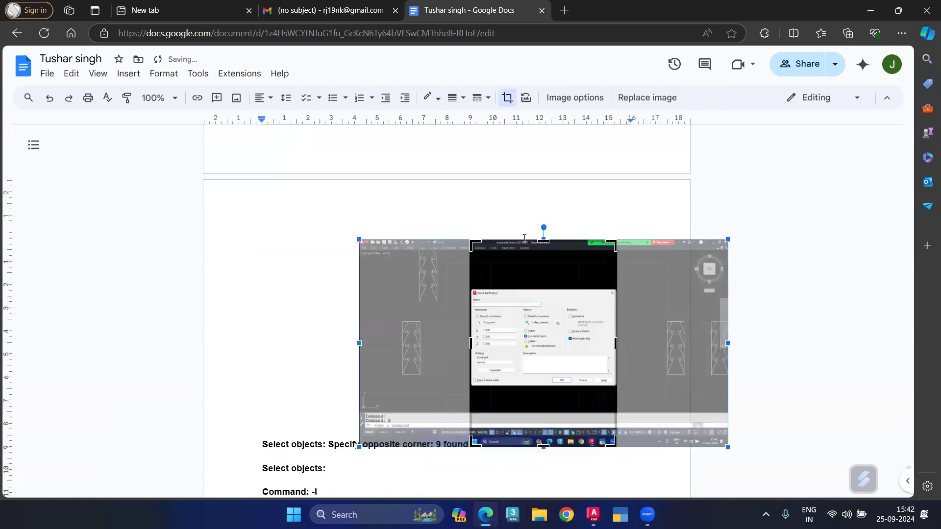
{"action": "left_click_drag", "start_coordinate": [524, 238], "coordinate": [538, 291]}
{"action": "left_click_drag", "start_coordinate": [543, 399], "coordinate": [542, 340]}
{"action": "key", "text": "Delete"}
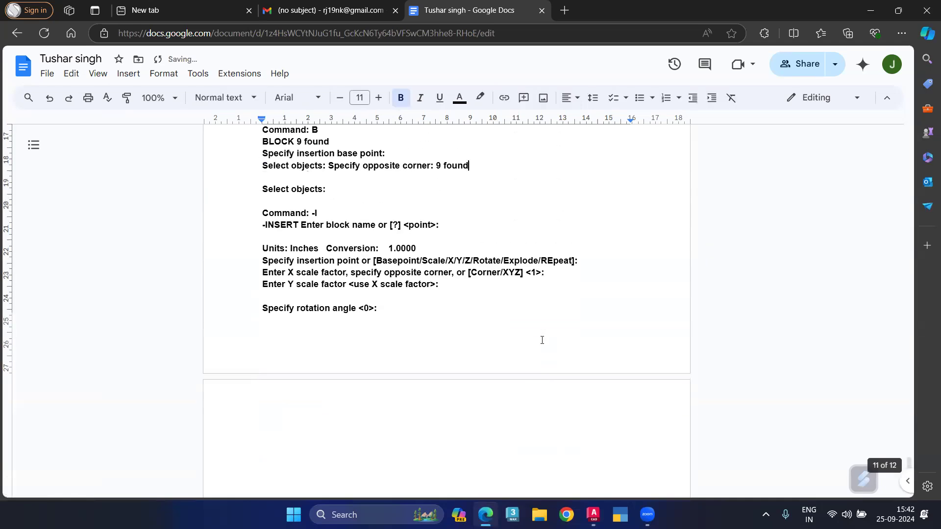
Step: Paste the Block Definition dialog image below 'Specify insertion base point:' and shrink it slightly
{"action": "scroll", "coordinate": [470, 231], "scroll_direction": "up", "scroll_amount": 1}
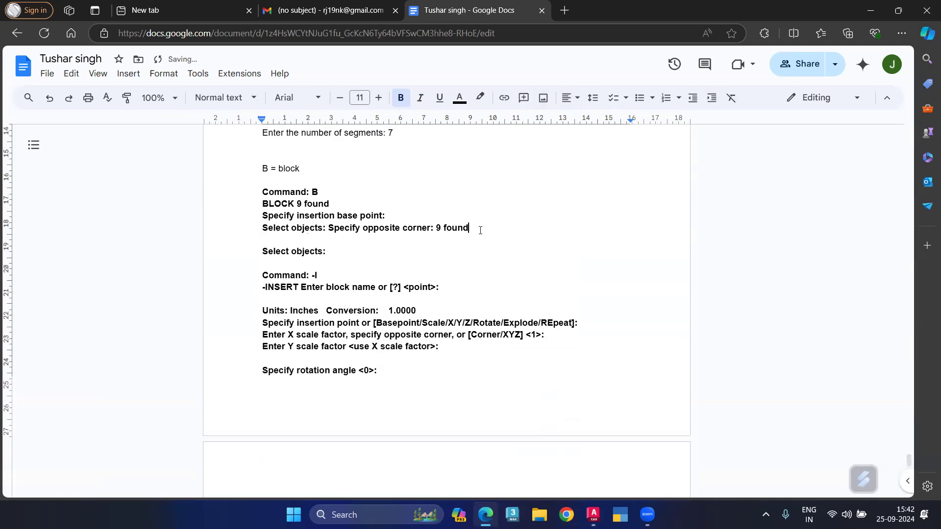
{"action": "key", "text": "ctrl+v"}
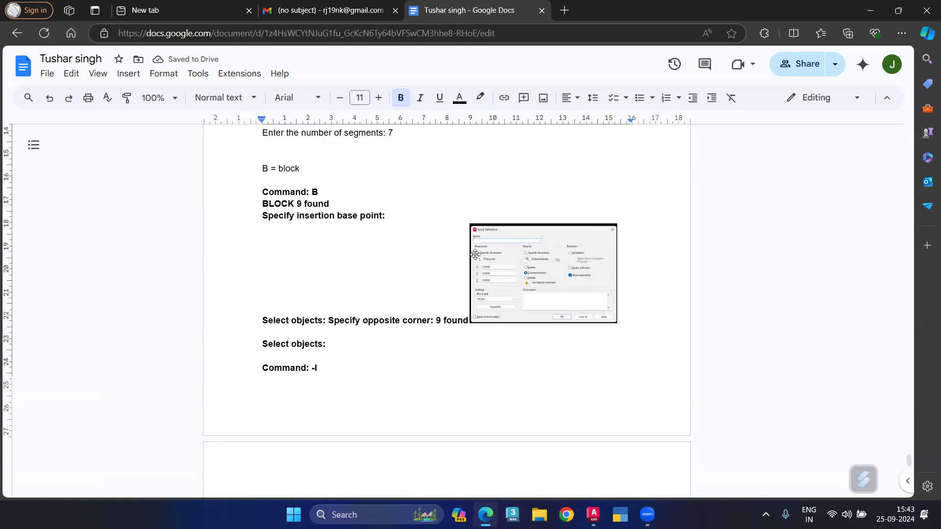
{"action": "left_click", "coordinate": [498, 267]}
{"action": "left_click_drag", "start_coordinate": [498, 267], "coordinate": [457, 273]}
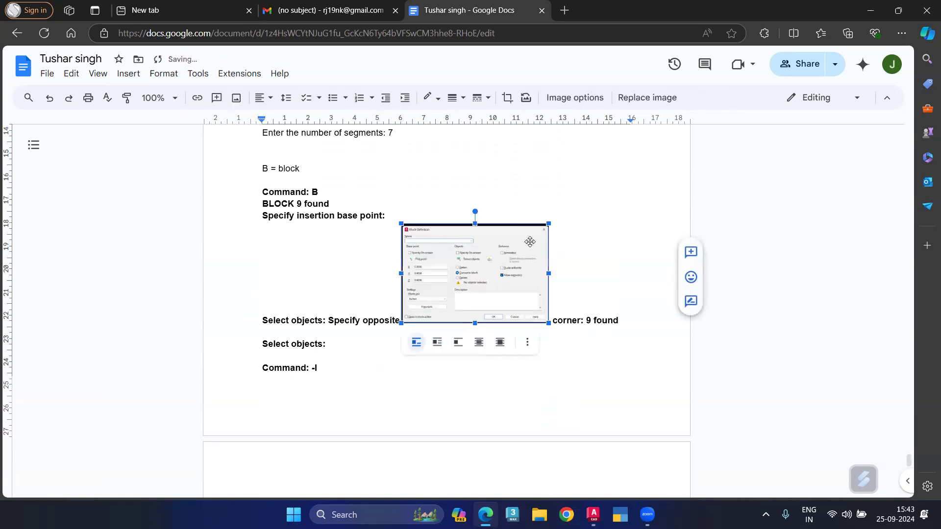
{"action": "left_click_drag", "start_coordinate": [276, 255], "coordinate": [276, 255]}
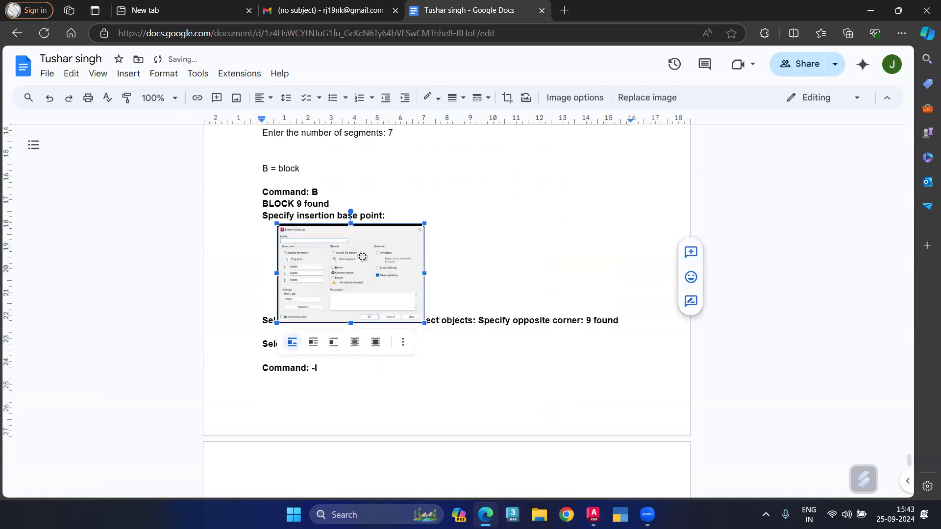
{"action": "left_click", "coordinate": [443, 303]}
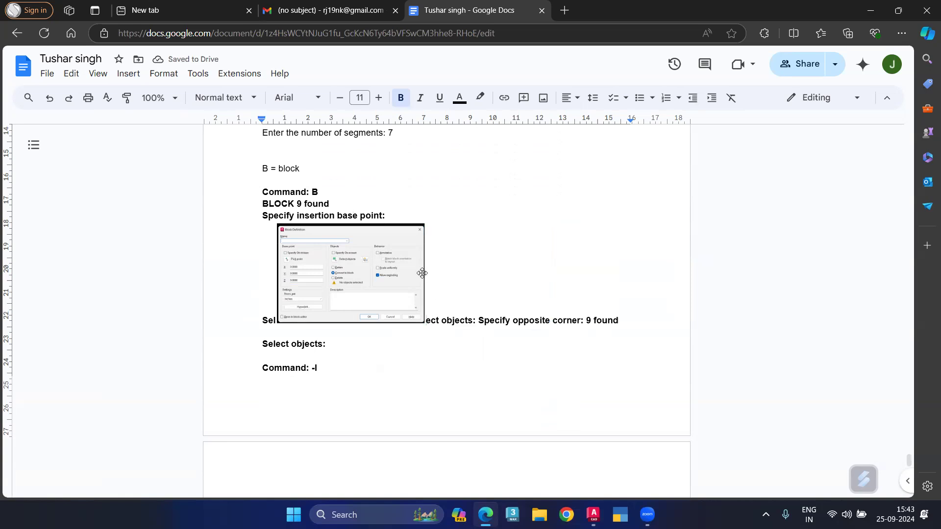
{"action": "left_click", "coordinate": [403, 306]}
{"action": "left_click_drag", "start_coordinate": [422, 320], "coordinate": [397, 304]}
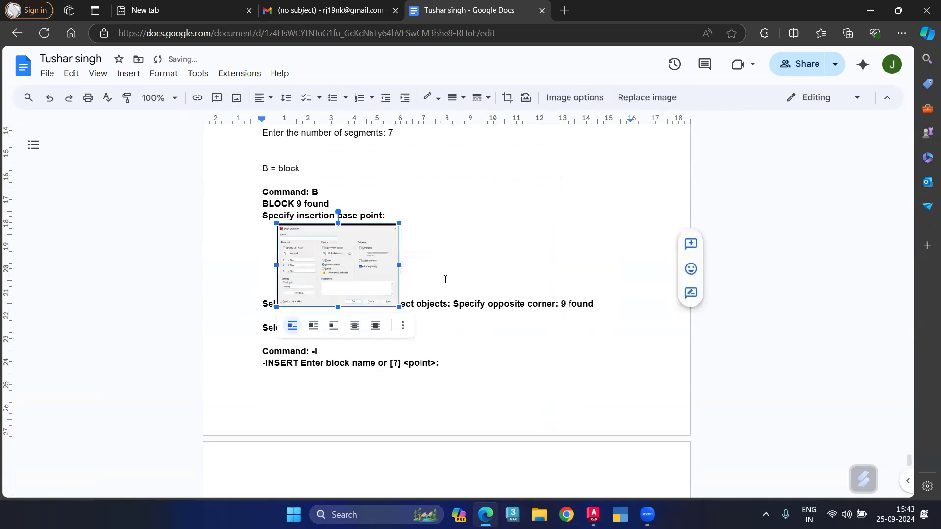
{"action": "left_click", "coordinate": [434, 330]}
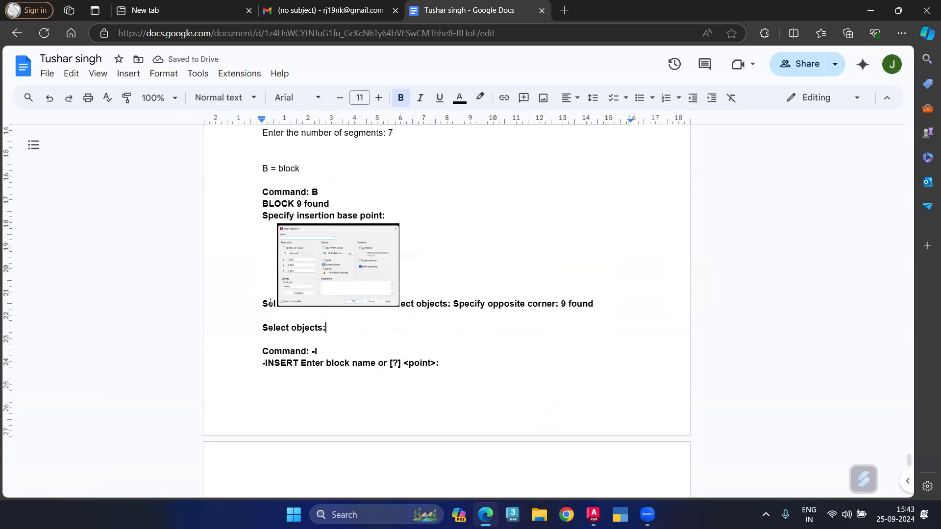
Step: Add blank lines above 'Select objects' and set the dialog image's wrap to Break text
{"action": "left_click", "coordinate": [259, 304]}
{"action": "key", "text": "Return"}
{"action": "key", "text": "Return"}
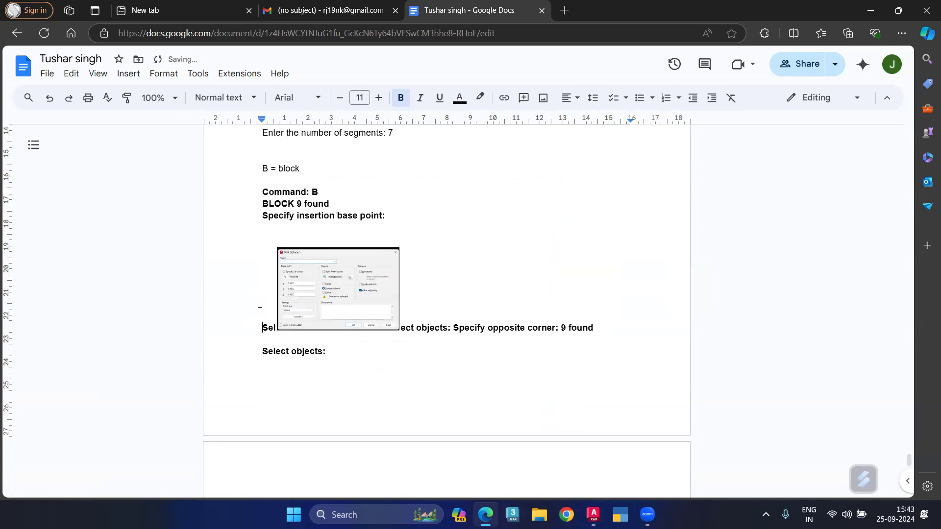
{"action": "left_click", "coordinate": [286, 276]}
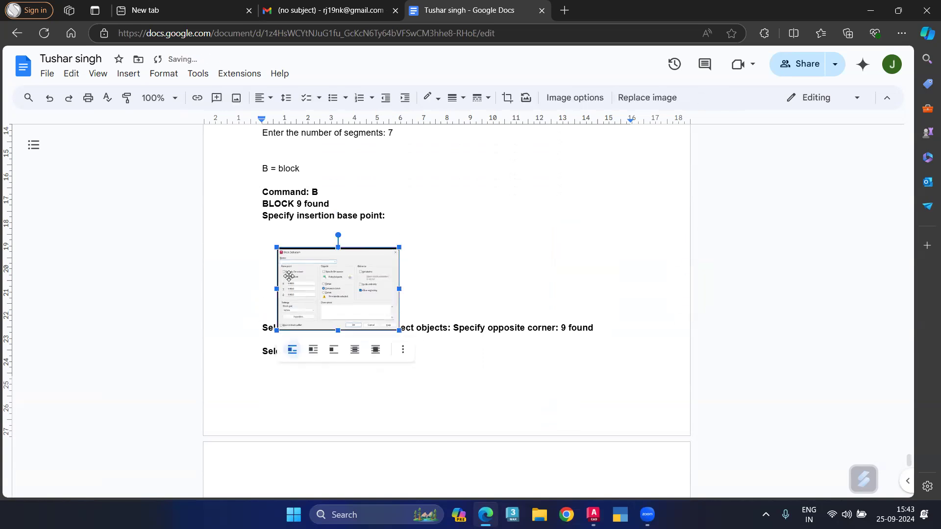
{"action": "left_click", "coordinate": [372, 354]}
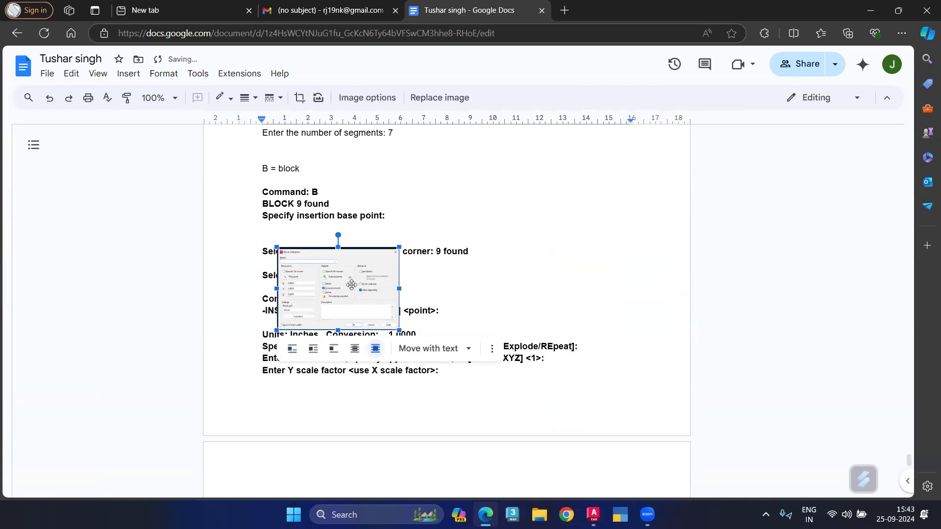
{"action": "left_click", "coordinate": [354, 348]}
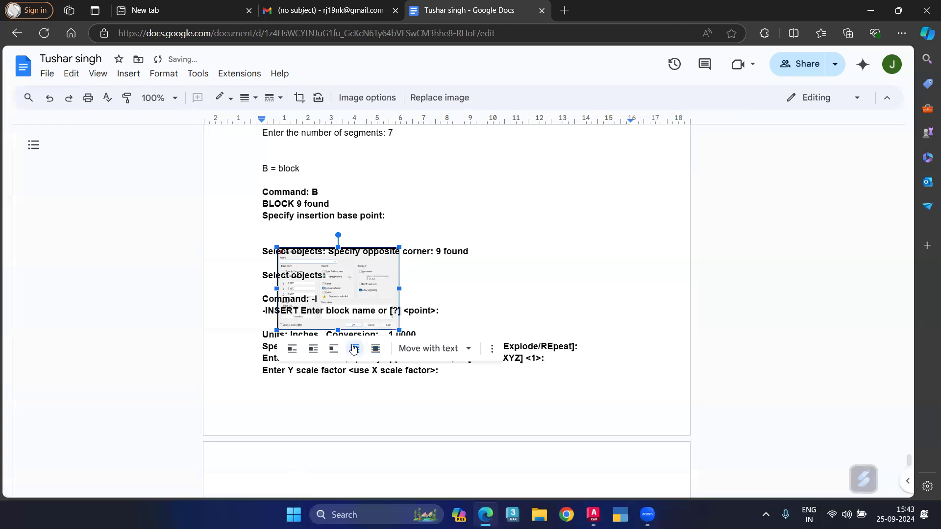
{"action": "left_click", "coordinate": [334, 348]}
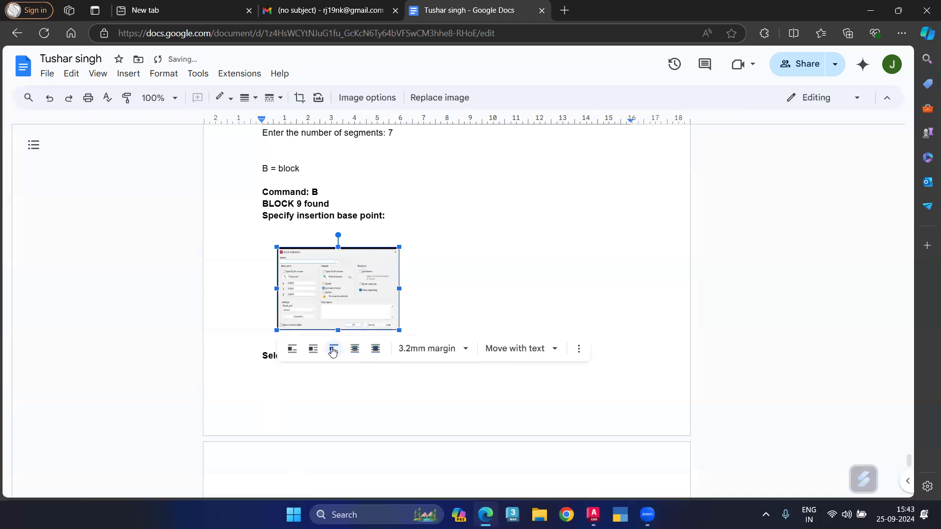
{"action": "left_click", "coordinate": [377, 422]}
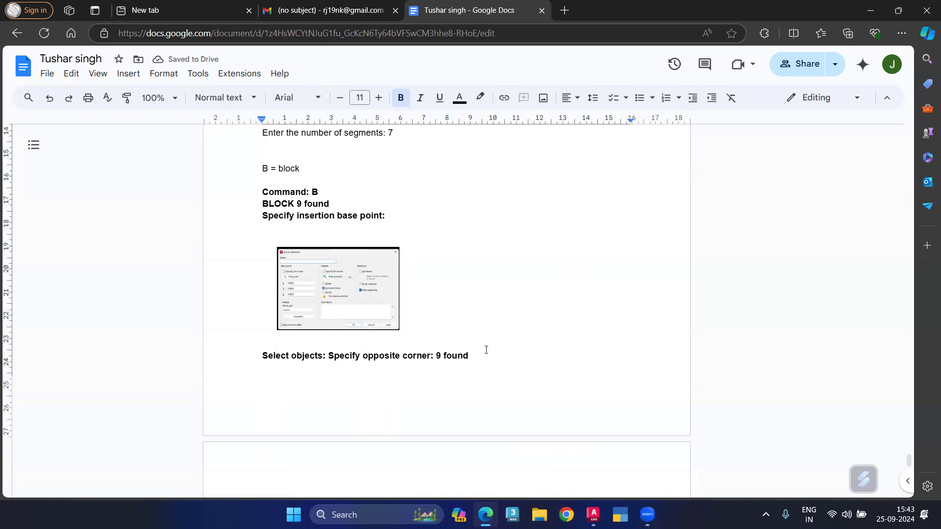
{"action": "type", "text": "Select objects:  Command: -I -INSERT Enter block name or [?] <point>:  Units: Inches   Conversion:   1.0000 Specify insertion point or [Basepoint/Scale/X/Y/Z/Rotate/Explode/REpeat]: Enter X scale factor, specify opposite corner, or [Corner/XYZ] <1>: Enter Y scale factor <use X scale factor>:  Specify rotation angle <0>:"}
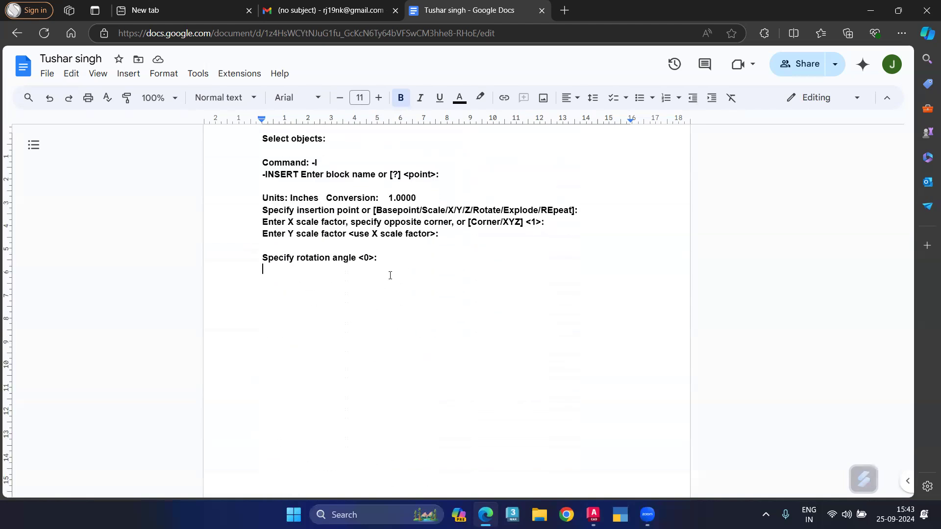
Step: Insert Screenshot (143) from the computer into the note
{"action": "left_click", "coordinate": [128, 74]}
{"action": "mouse_move", "coordinate": [206, 95]}
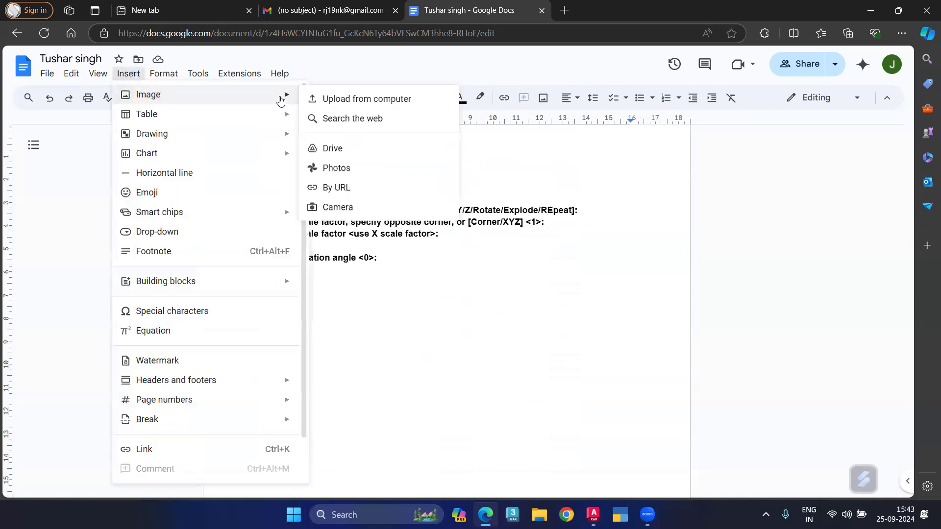
{"action": "left_click", "coordinate": [343, 99]}
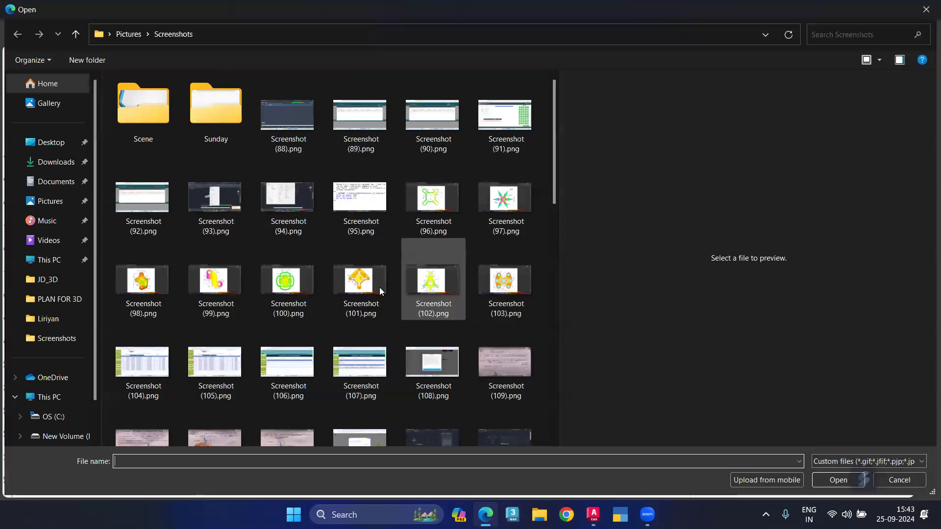
{"action": "scroll", "coordinate": [379, 291], "scroll_direction": "down", "scroll_amount": 5}
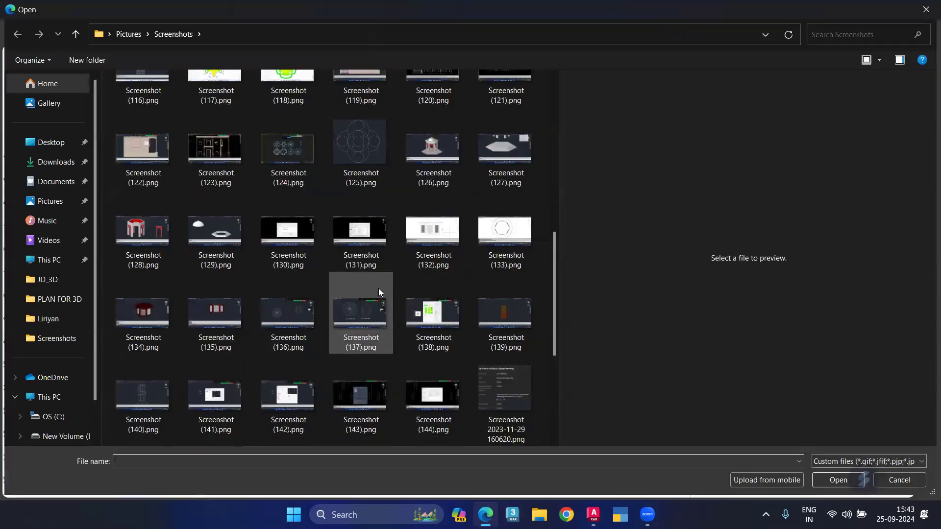
{"action": "scroll", "coordinate": [378, 289], "scroll_direction": "down", "scroll_amount": 4}
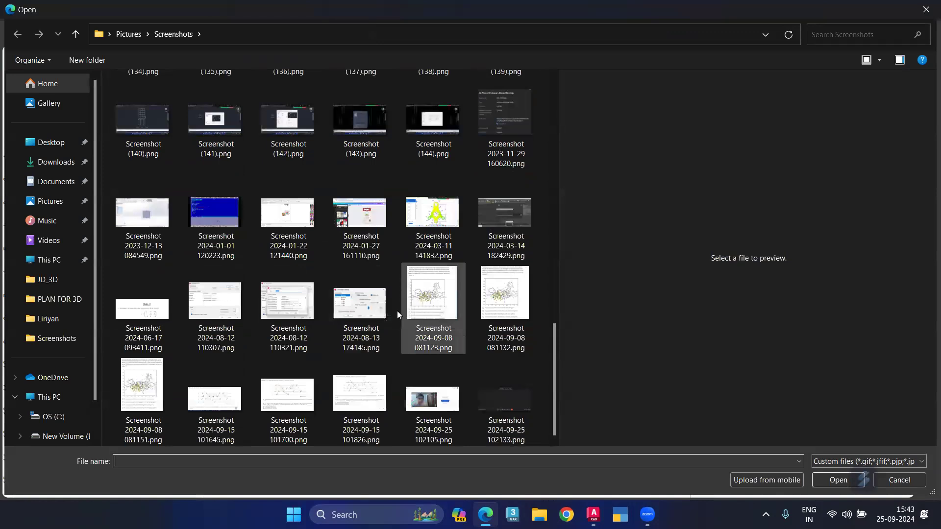
{"action": "left_click", "coordinate": [360, 119]}
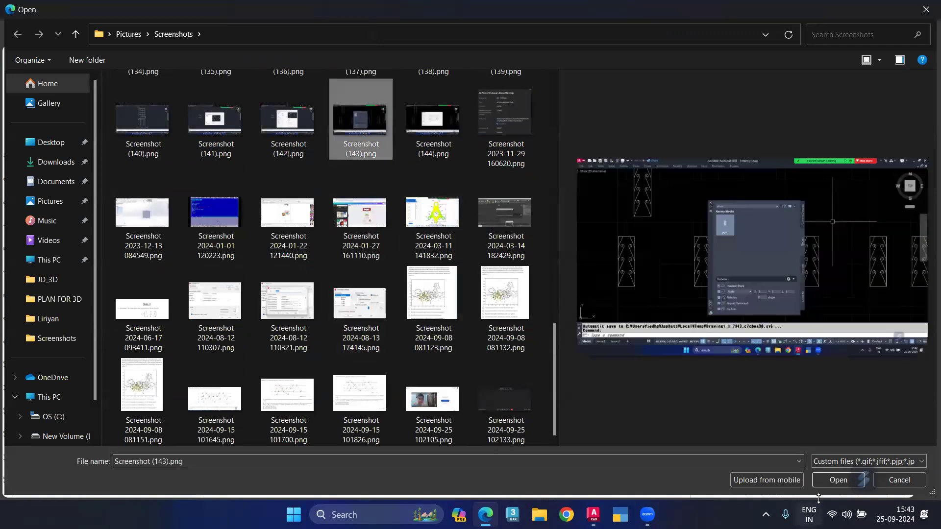
{"action": "left_click", "coordinate": [821, 483]}
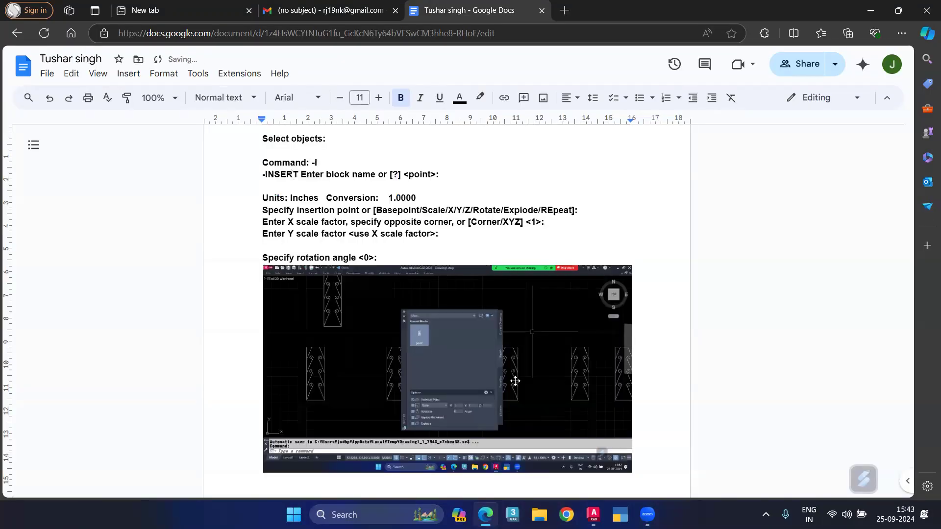
Step: Crop the screenshot down to the recent-blocks panel and add an empty line beneath it
{"action": "left_click_drag", "start_coordinate": [454, 272], "coordinate": [455, 317]}
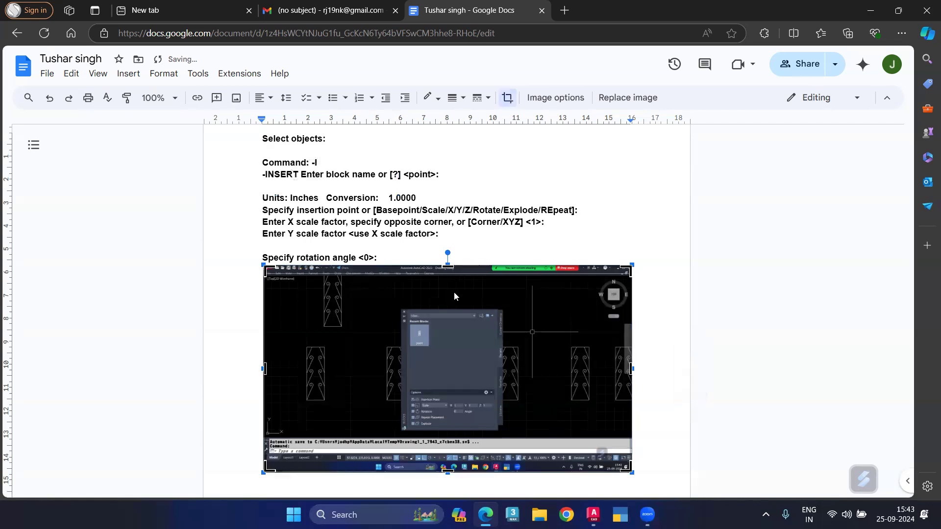
{"action": "left_click_drag", "start_coordinate": [269, 352], "coordinate": [401, 352]}
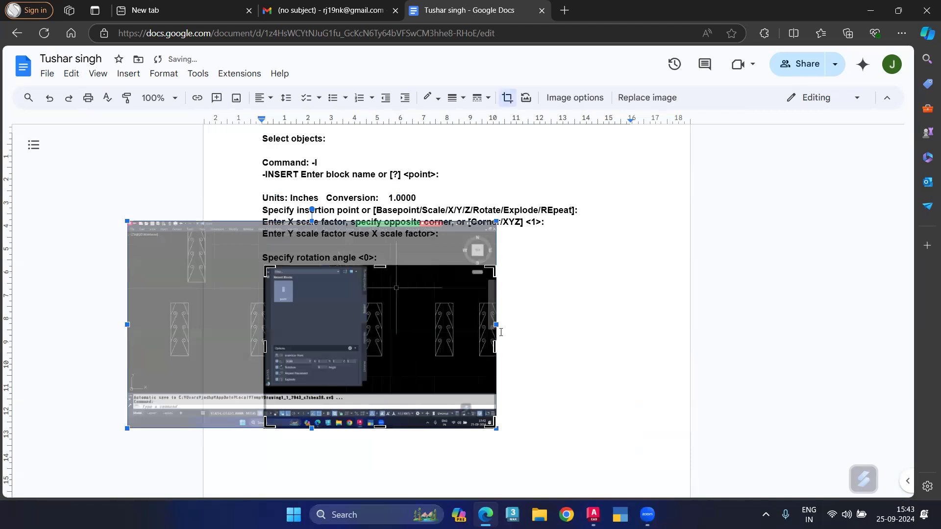
{"action": "left_click_drag", "start_coordinate": [492, 342], "coordinate": [368, 343]}
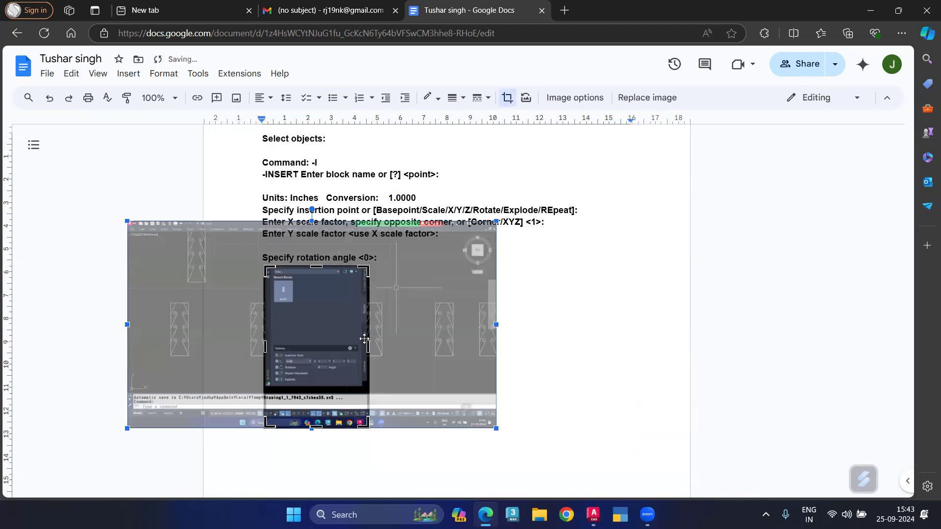
{"action": "left_click_drag", "start_coordinate": [323, 425], "coordinate": [321, 384]}
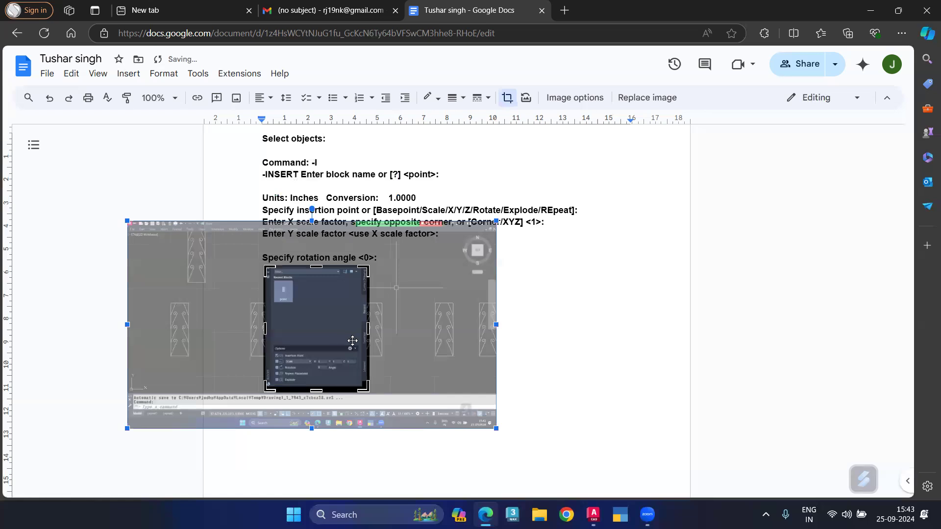
{"action": "left_click", "coordinate": [372, 348]}
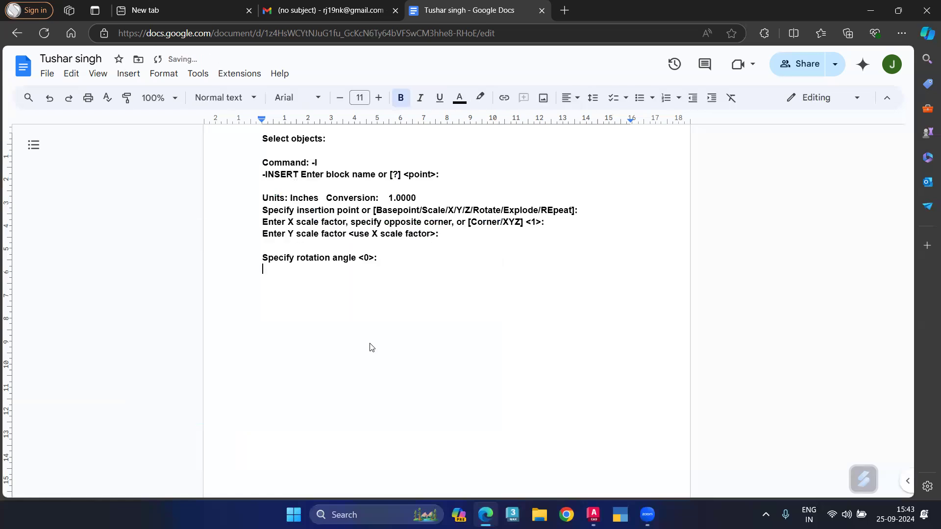
{"action": "scroll", "coordinate": [436, 360], "scroll_direction": "down", "scroll_amount": 4}
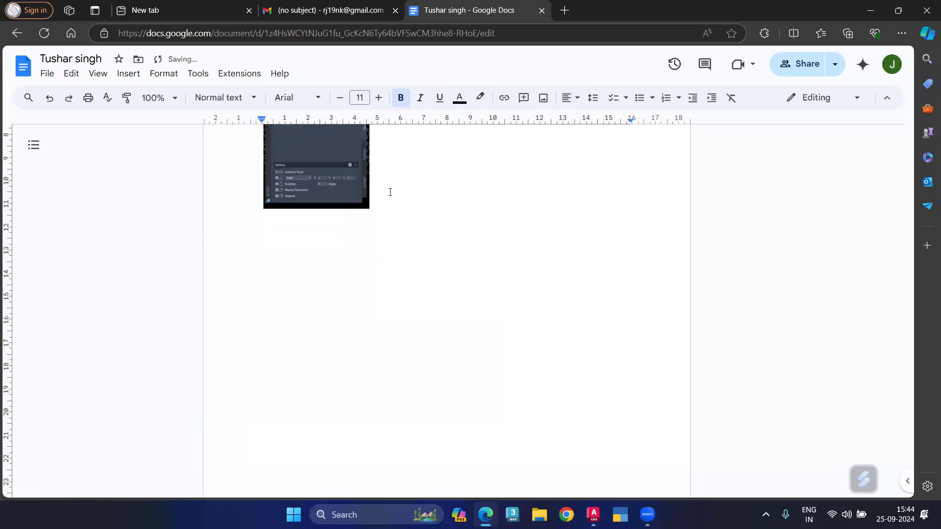
{"action": "key", "text": "Return"}
Step: Cancel Block Definition and erase the seven existing blocks
{"action": "mouse_move", "coordinate": [592, 514]}
{"action": "left_click", "coordinate": [406, 454]}
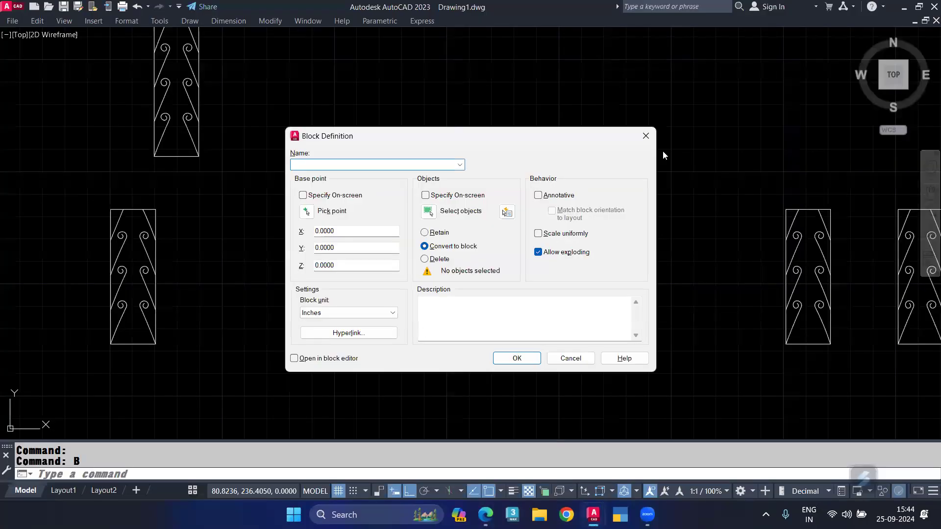
{"action": "left_click", "coordinate": [645, 136]}
{"action": "scroll", "coordinate": [468, 144], "scroll_direction": "down", "scroll_amount": 5}
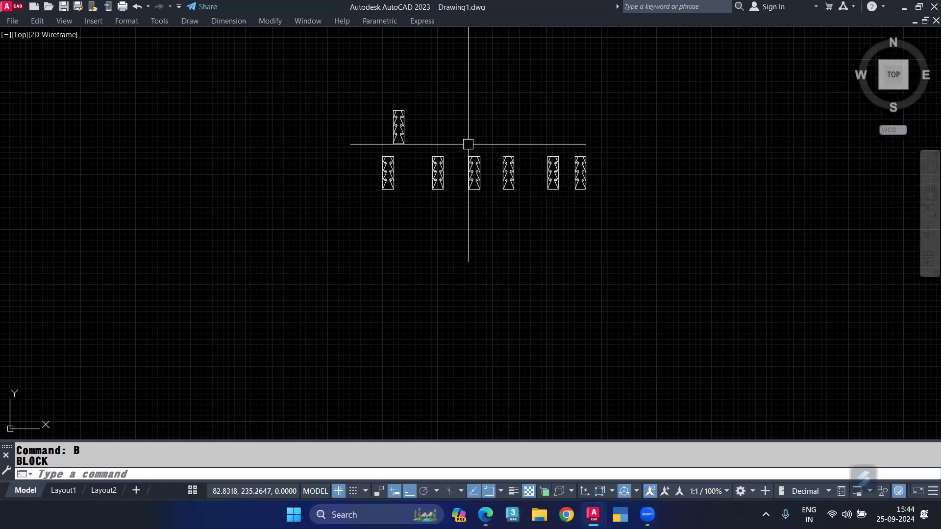
{"action": "left_click", "coordinate": [650, 265]}
{"action": "key", "text": "Delete"}
Step: Run -INSERT and choose the 'point' block after dismissing a file-not-found message
{"action": "type", "text": "-i"}
{"action": "key", "text": "Return"}
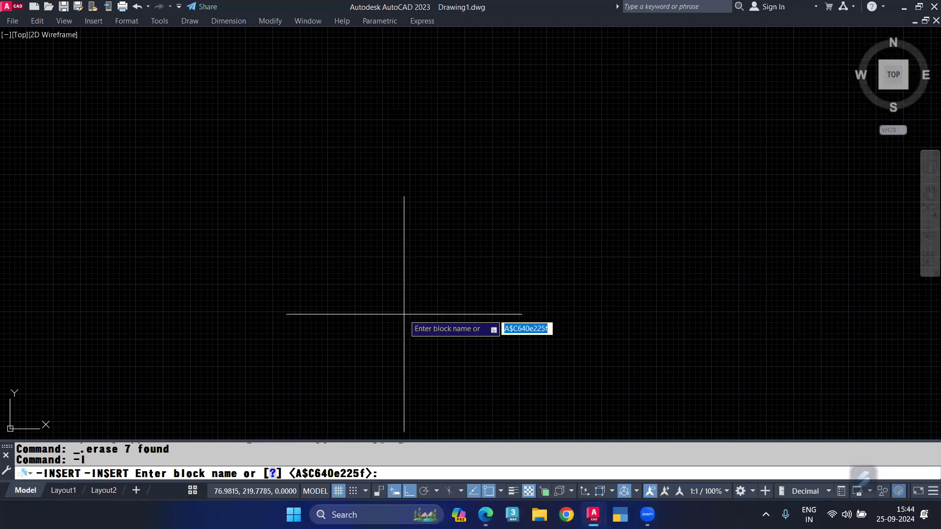
{"action": "key", "text": "Return"}
{"action": "left_click", "coordinate": [528, 334]}
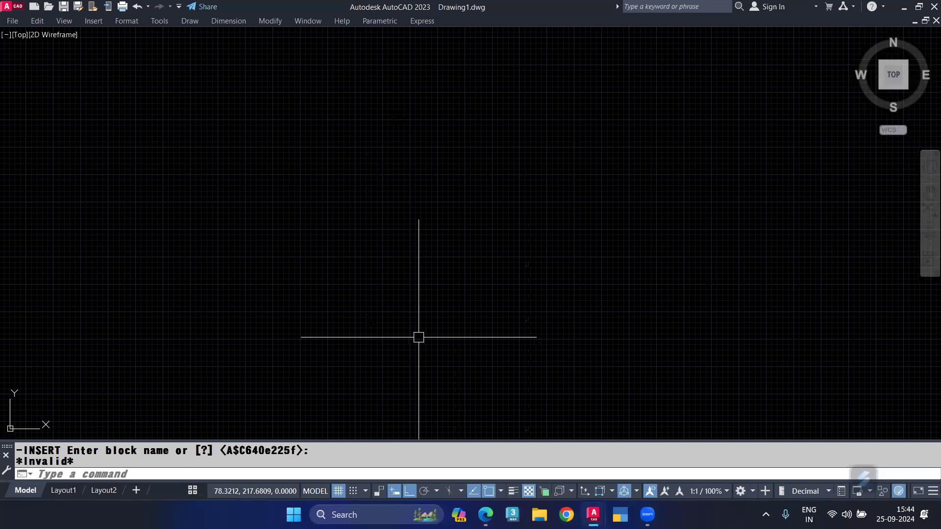
{"action": "left_click", "coordinate": [346, 300]}
{"action": "left_click", "coordinate": [294, 338]}
{"action": "key", "text": "Return"}
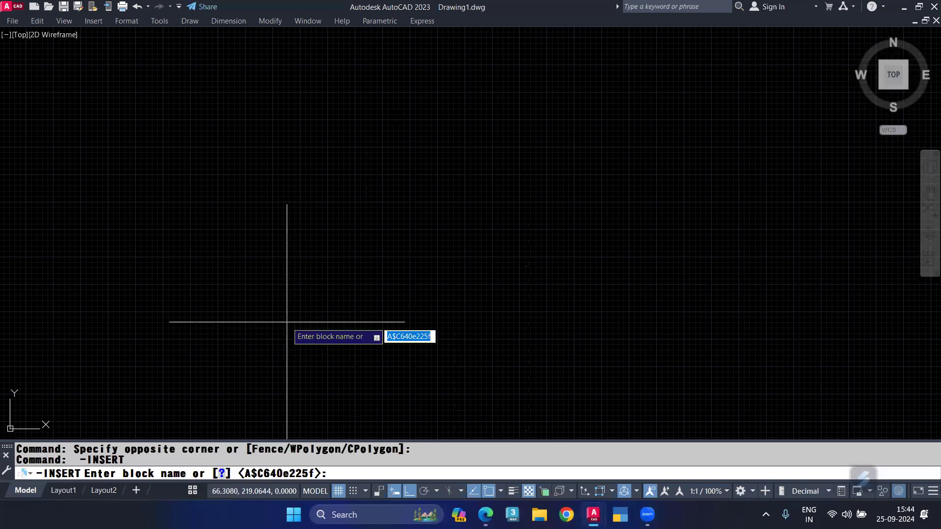
{"action": "type", "text": "point"}
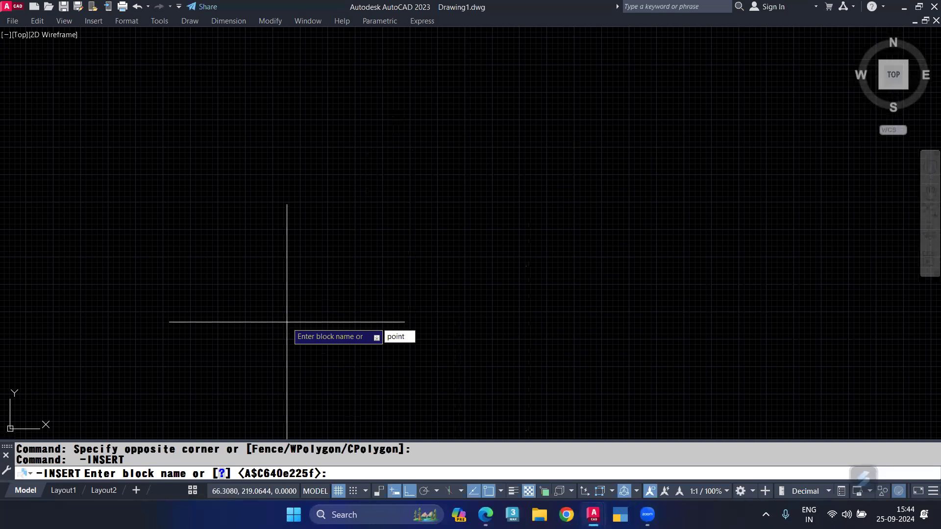
{"action": "key", "text": "Return"}
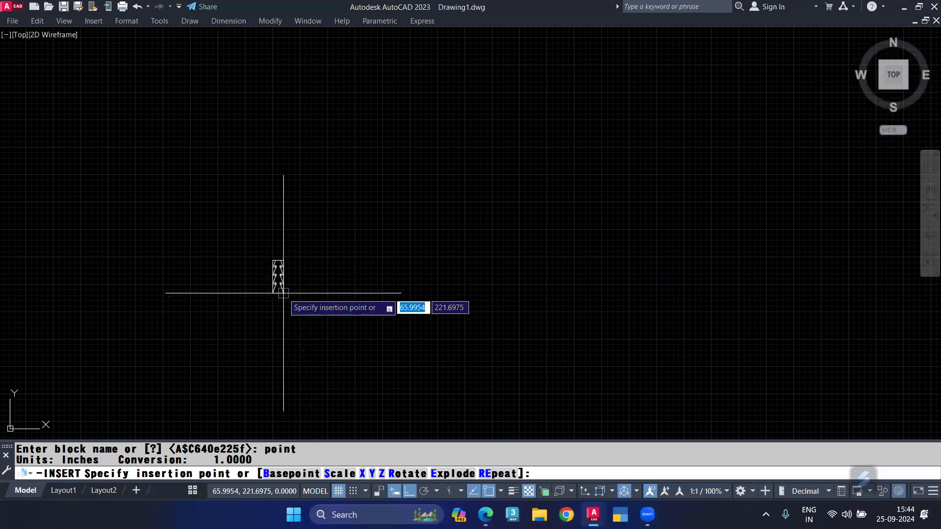
Step: Place the point block at X scale 2, Y scale 2 and 0 rotation
{"action": "left_click", "coordinate": [309, 293]}
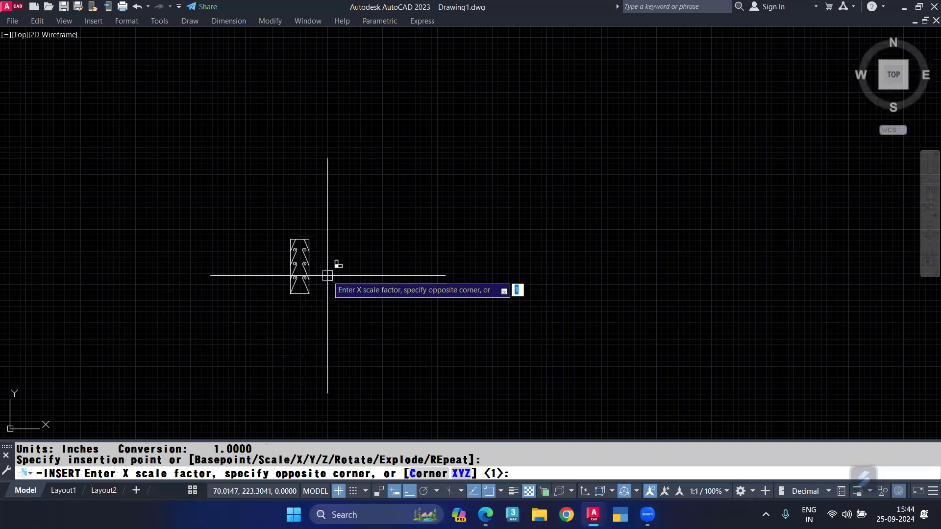
{"action": "type", "text": "2"}
{"action": "key", "text": "Return"}
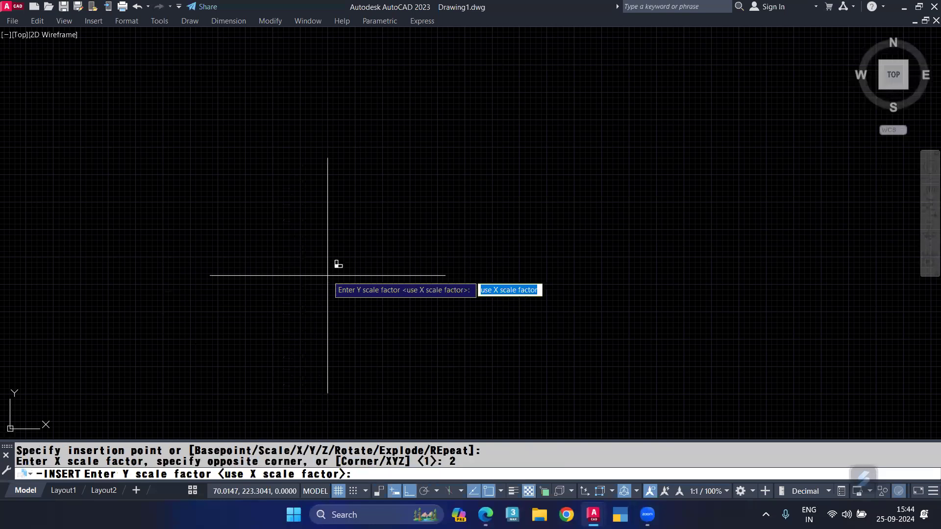
{"action": "type", "text": "2"}
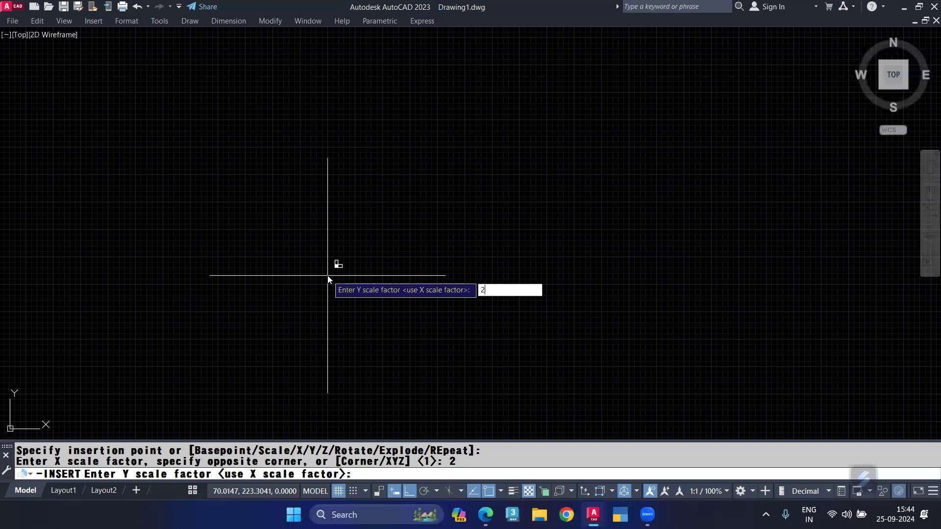
{"action": "key", "text": "Return"}
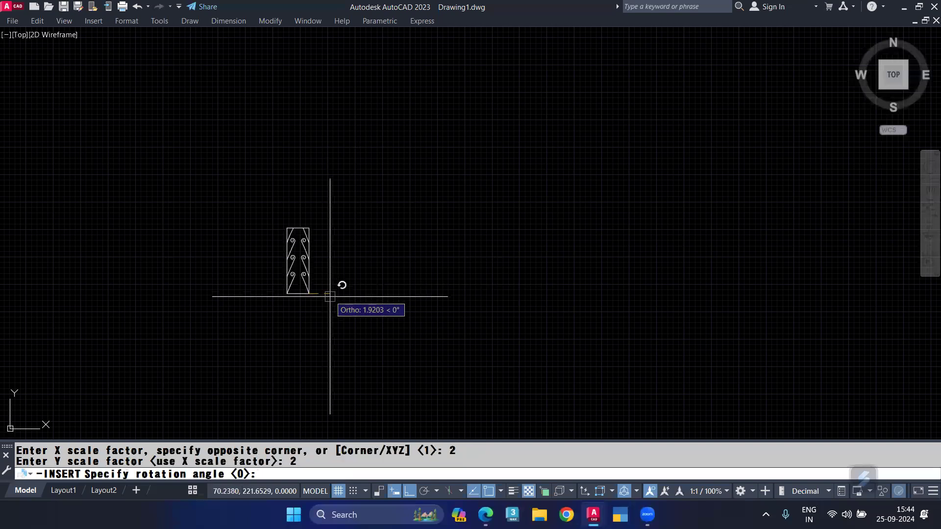
{"action": "key", "text": "Return"}
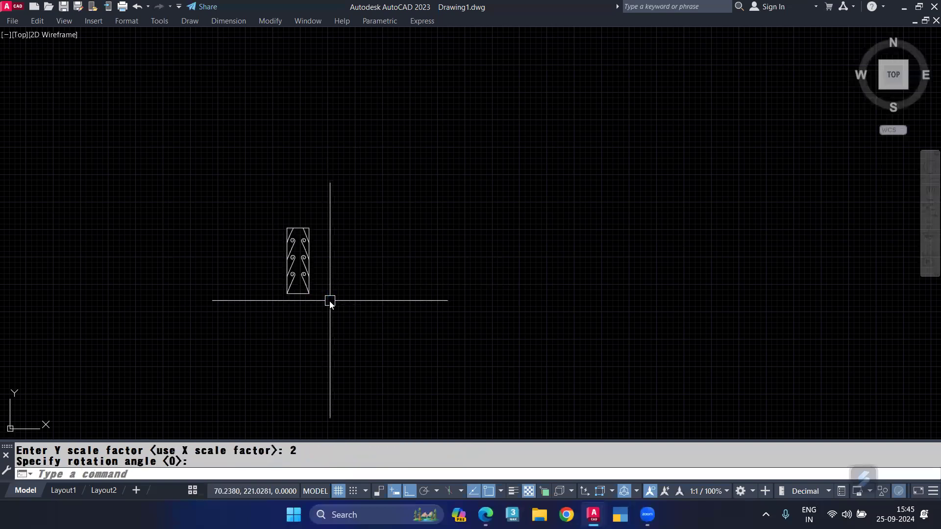
{"action": "key", "text": "Return"}
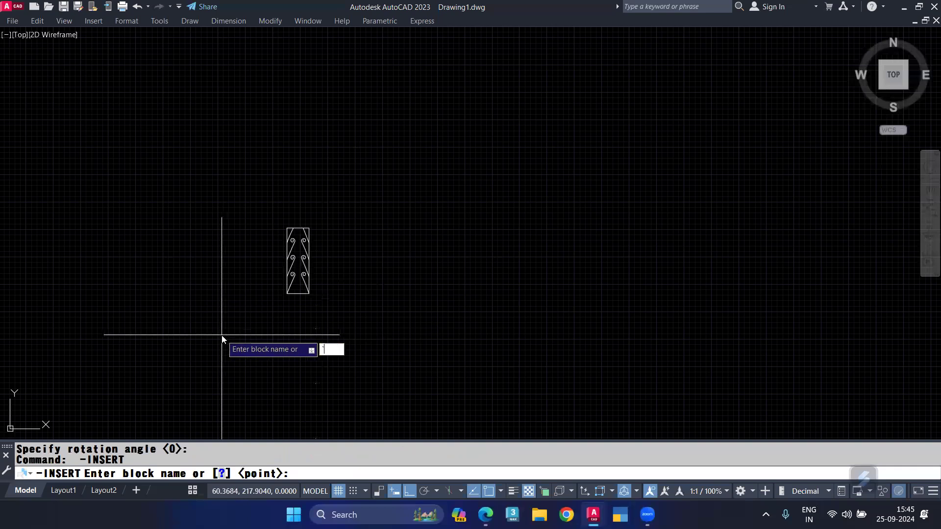
{"action": "key", "text": "Escape"}
Step: Start DIST (DI) to measure across the inserted block
{"action": "scroll", "coordinate": [301, 284], "scroll_direction": "up", "scroll_amount": 2}
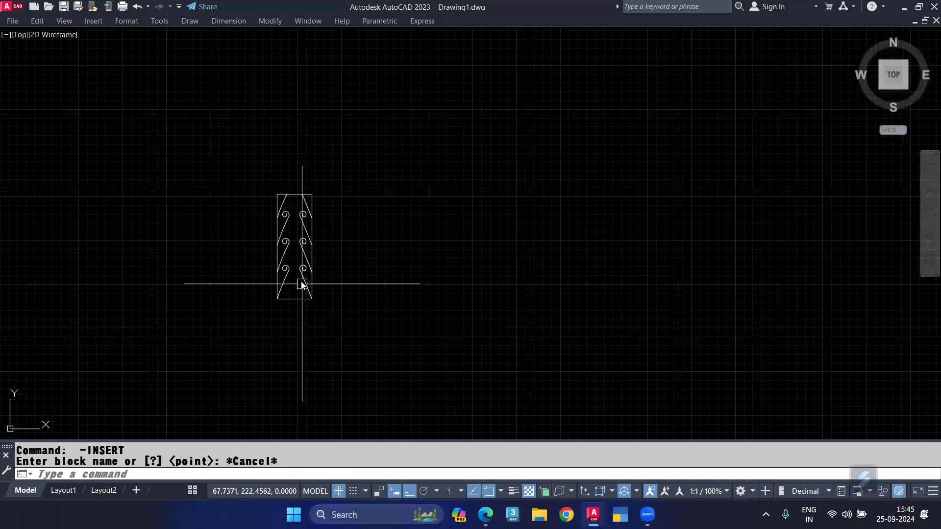
{"action": "type", "text": "DI"}
{"action": "key", "text": "Return"}
{"action": "scroll", "coordinate": [304, 292], "scroll_direction": "up", "scroll_amount": 5}
Step: Measure the doubled point block's bottom width, then its left-side height, which reads 6.0000
{"action": "left_click", "coordinate": [346, 332]}
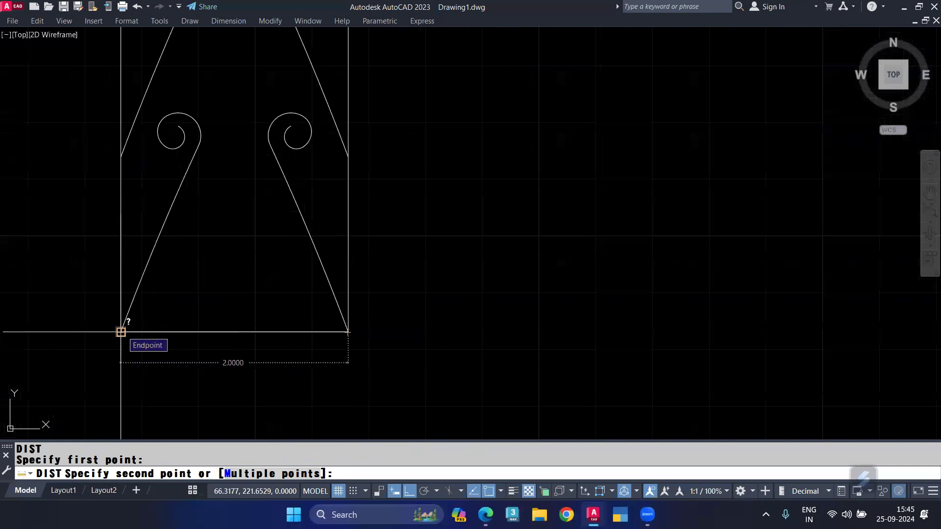
{"action": "left_click", "coordinate": [121, 332]}
{"action": "key", "text": "Return"}
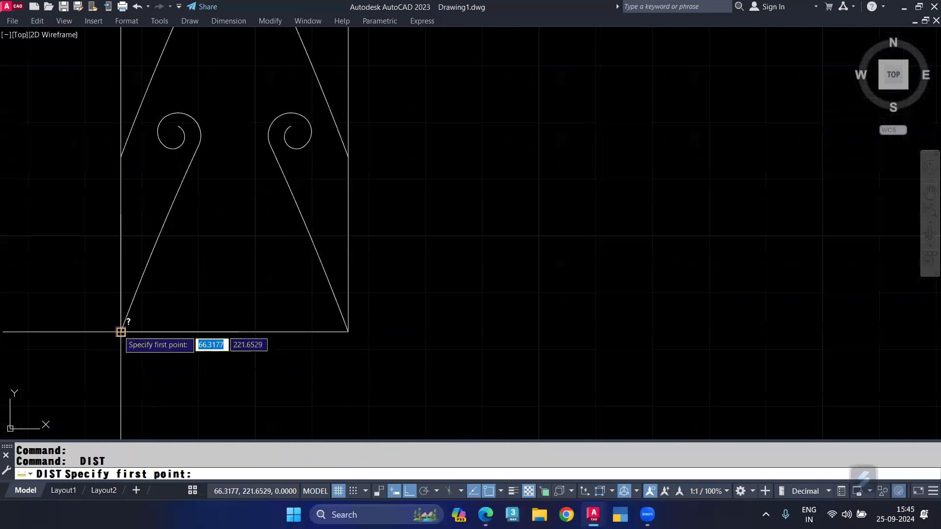
{"action": "left_click", "coordinate": [121, 331]}
{"action": "scroll", "coordinate": [105, 252], "scroll_direction": "down", "scroll_amount": 1}
{"action": "scroll", "coordinate": [105, 196], "scroll_direction": "down", "scroll_amount": 3}
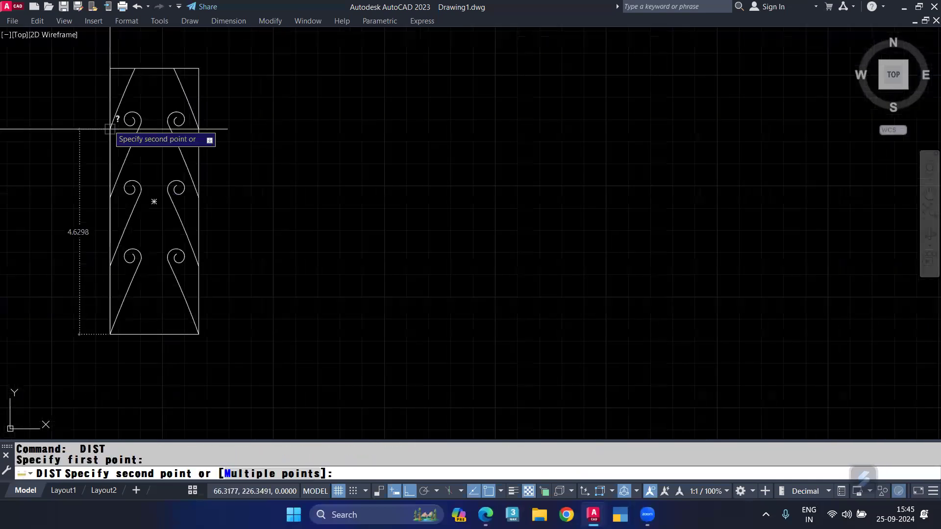
{"action": "left_click", "coordinate": [110, 69]}
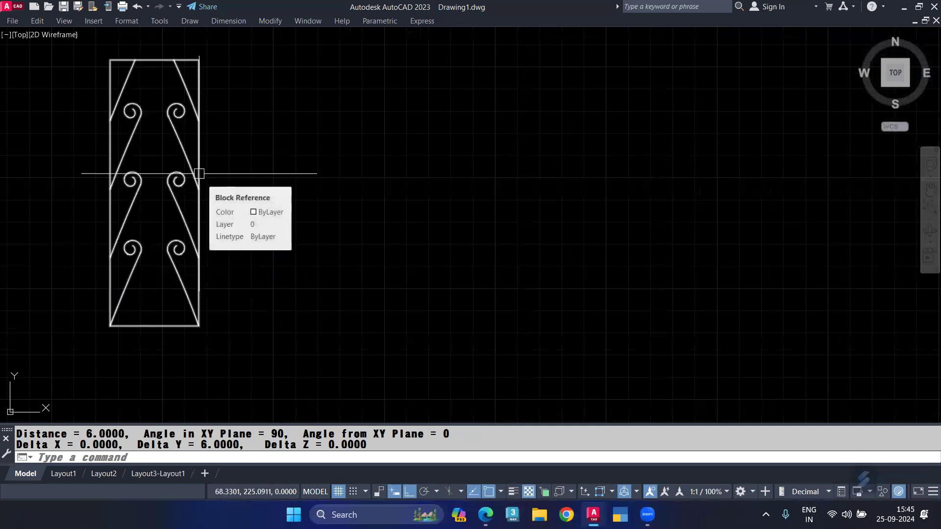
{"action": "scroll", "coordinate": [199, 206], "scroll_direction": "down", "scroll_amount": 1}
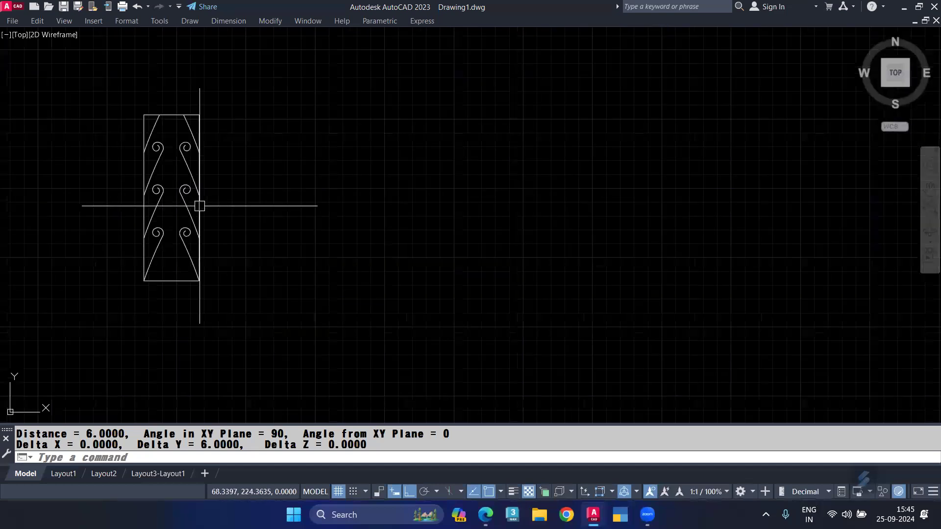
{"action": "scroll", "coordinate": [247, 278], "scroll_direction": "down", "scroll_amount": 1}
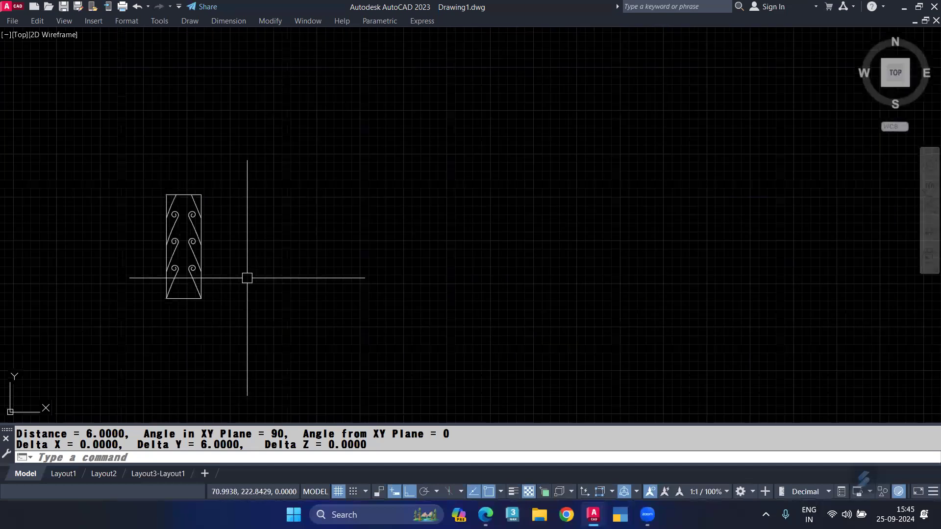